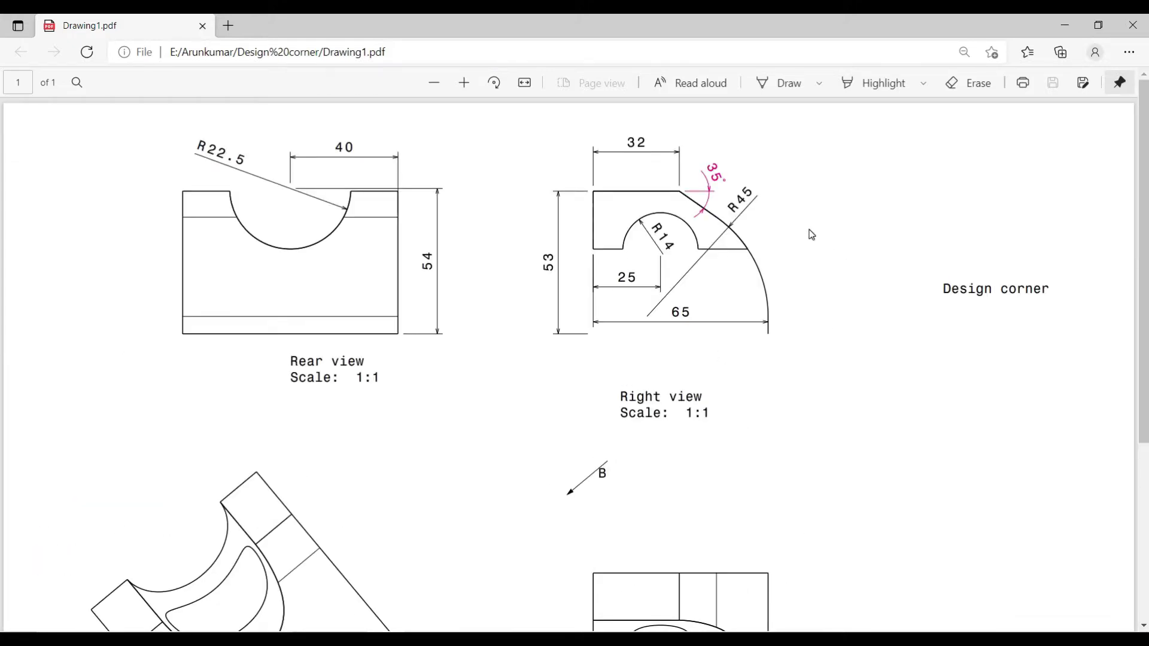
Highlight the 32, 35°, R45, 53 and 65 dimensions in the right view of Drawing1.pdf.
left_click(882, 86)
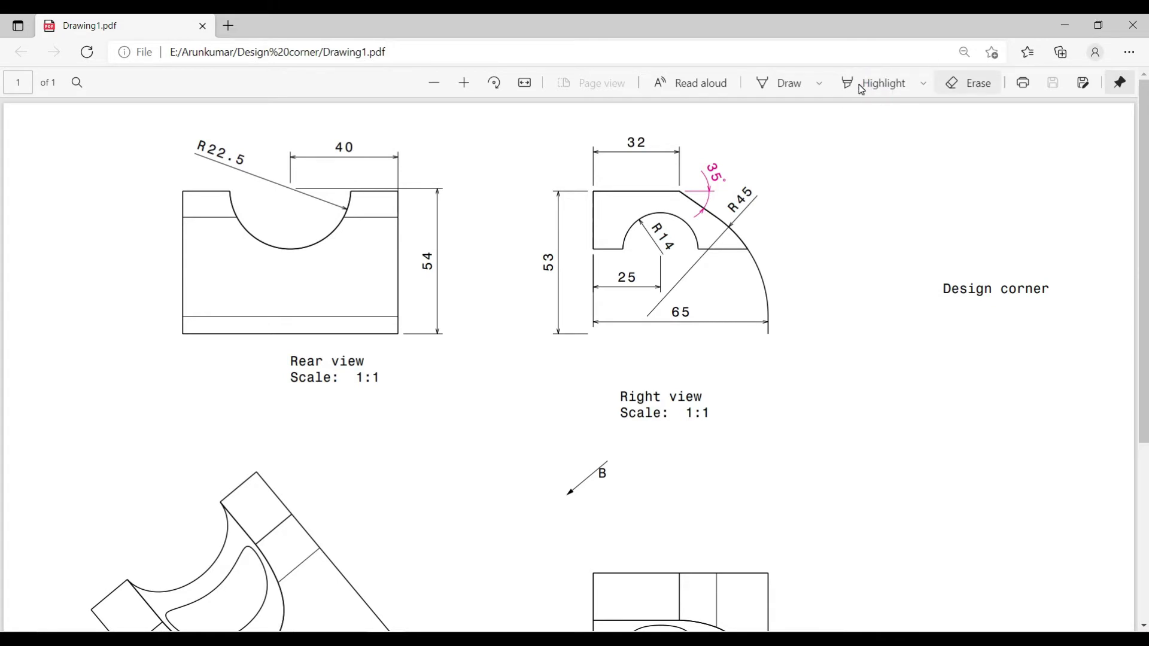
left_click(869, 89)
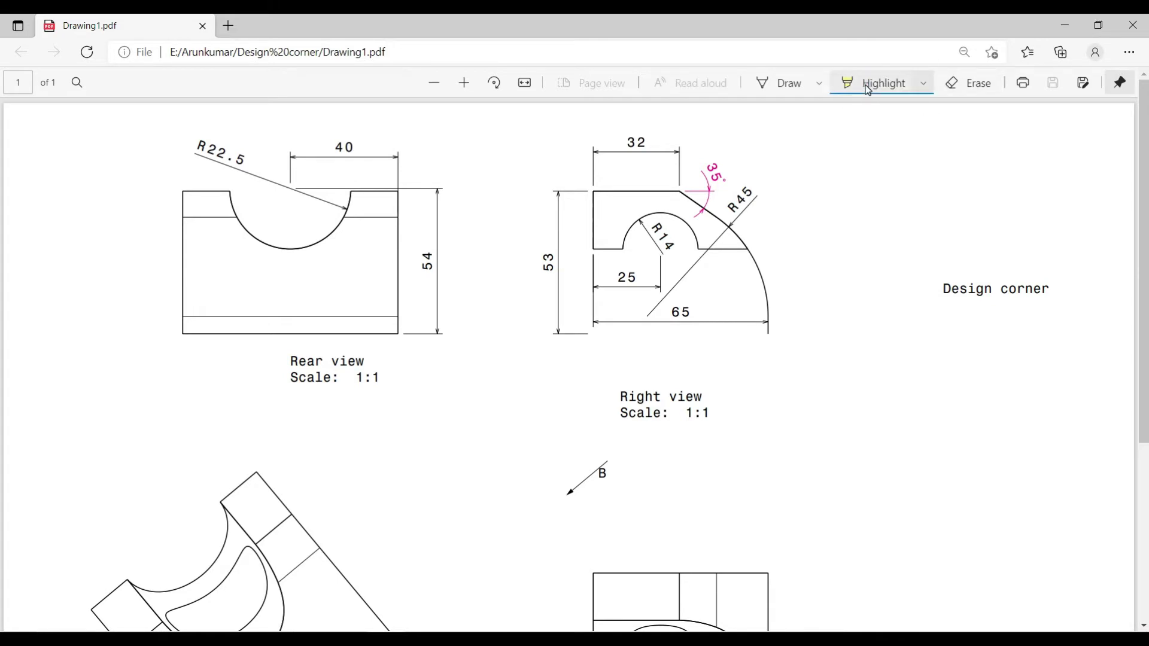
left_click(619, 141)
left_click_drag(653, 139, 636, 140)
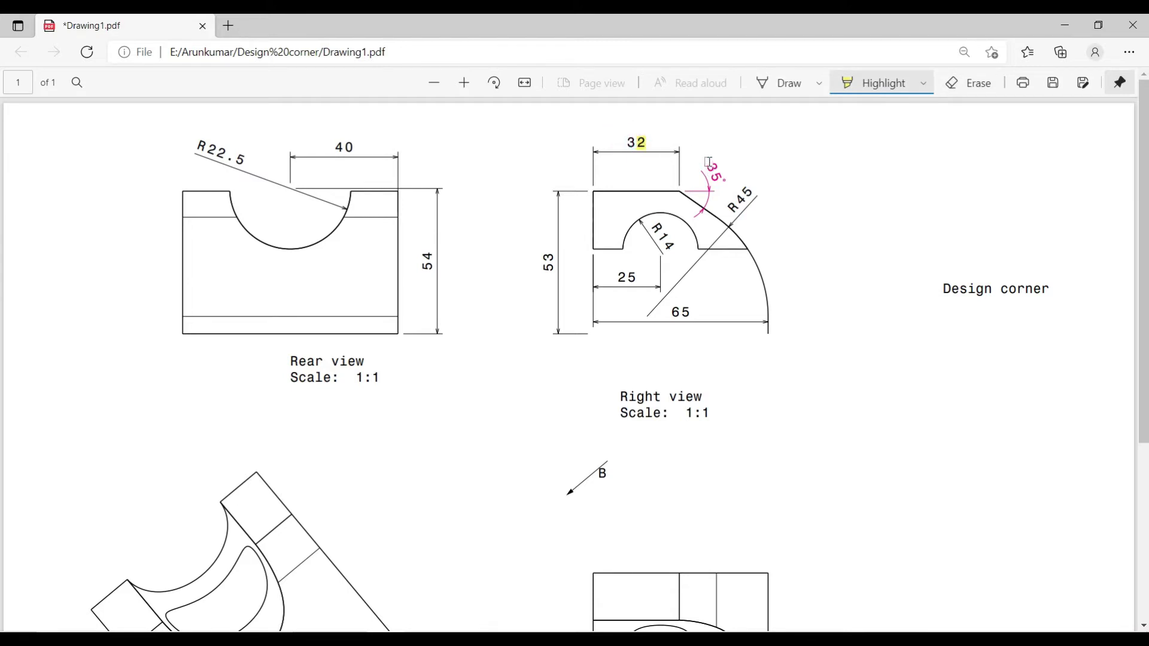
left_click_drag(708, 162, 729, 179)
left_click_drag(732, 209, 748, 185)
left_click_drag(551, 253, 548, 275)
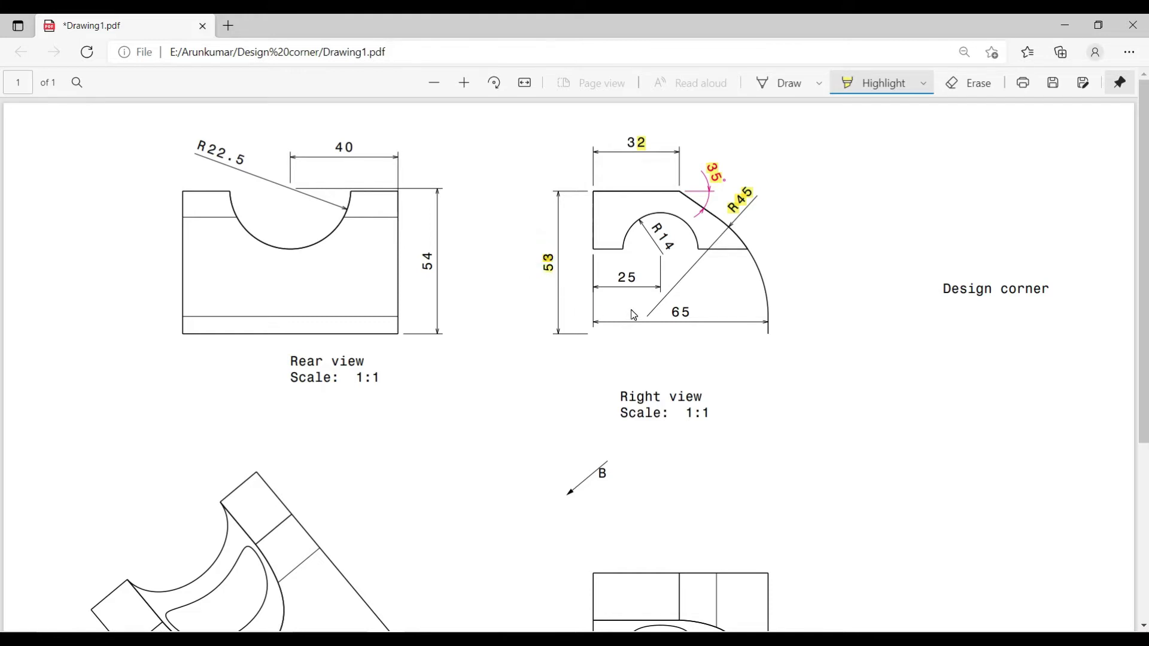
left_click_drag(675, 311, 699, 313)
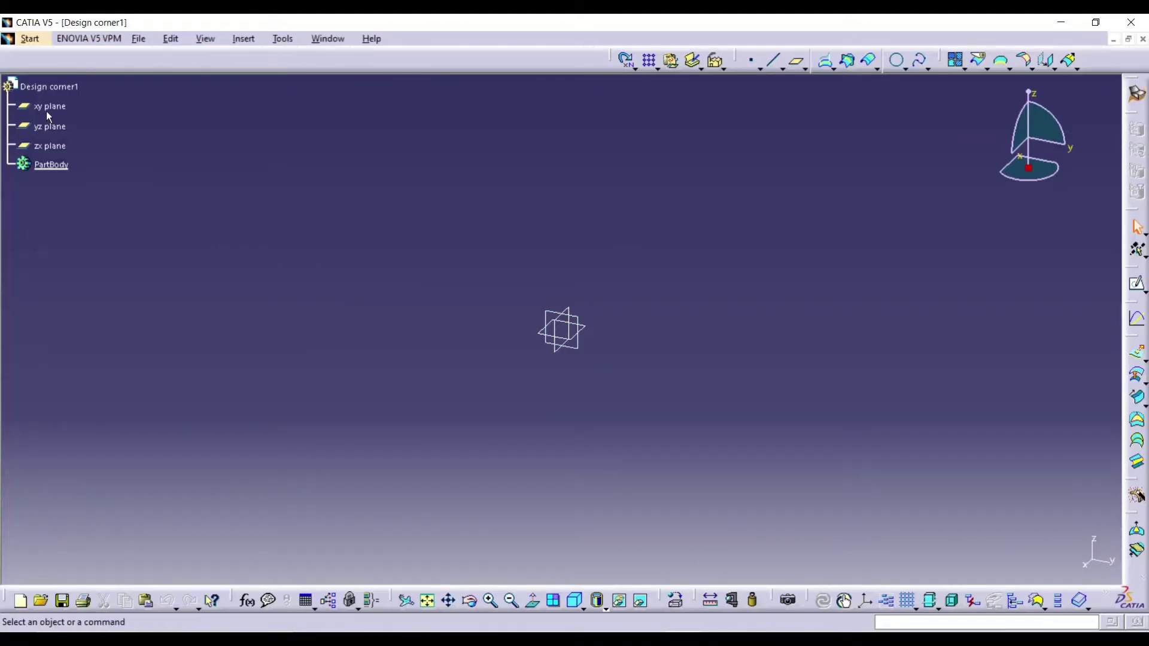
Switch to CATIA V5 and start a sketch on the yz plane of the Design corner1 part.
left_click(49, 106)
left_click(50, 126)
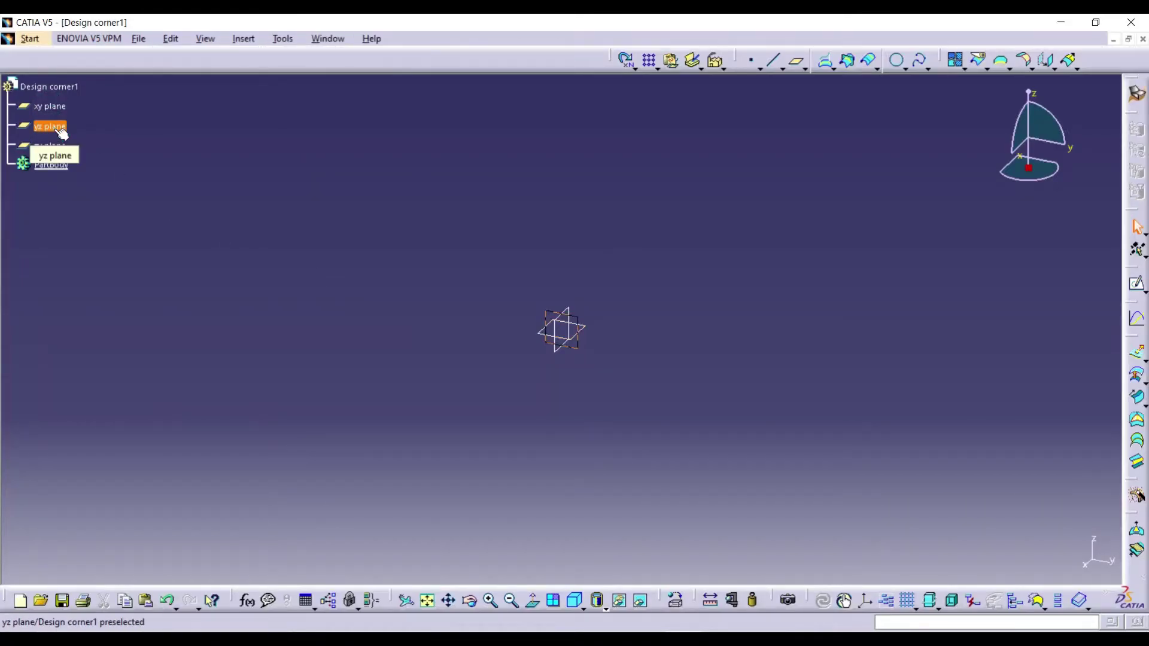
left_click(1137, 288)
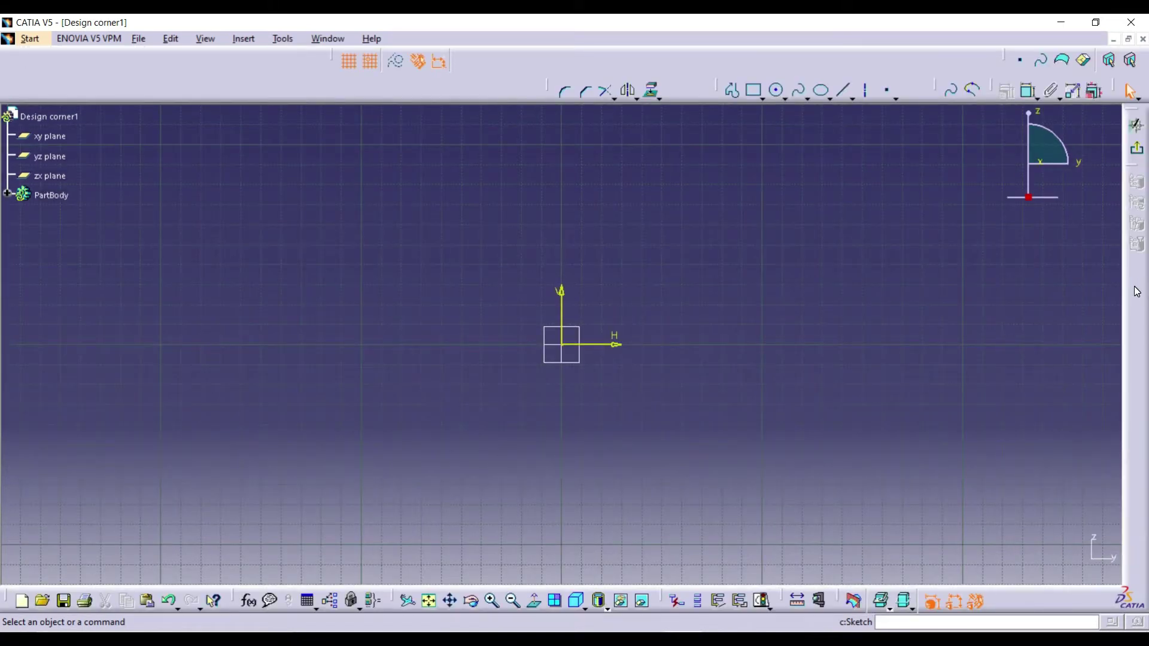
Draw a horizontal and a vertical infinite line through the sketch origin.
left_click(866, 92)
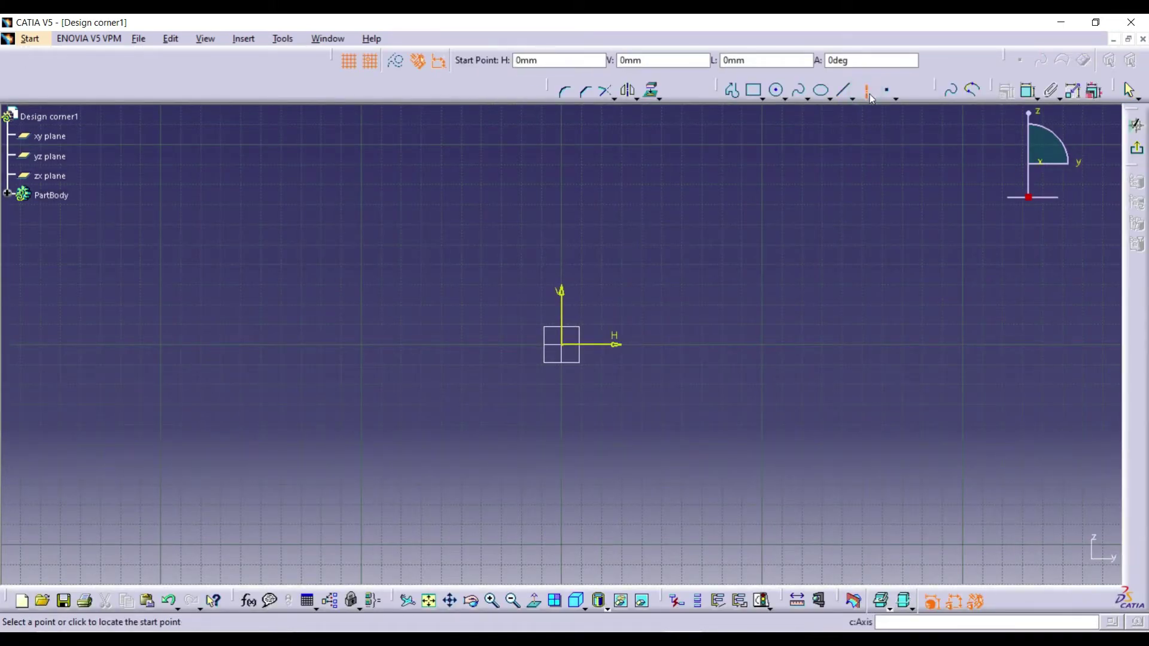
left_click(859, 98)
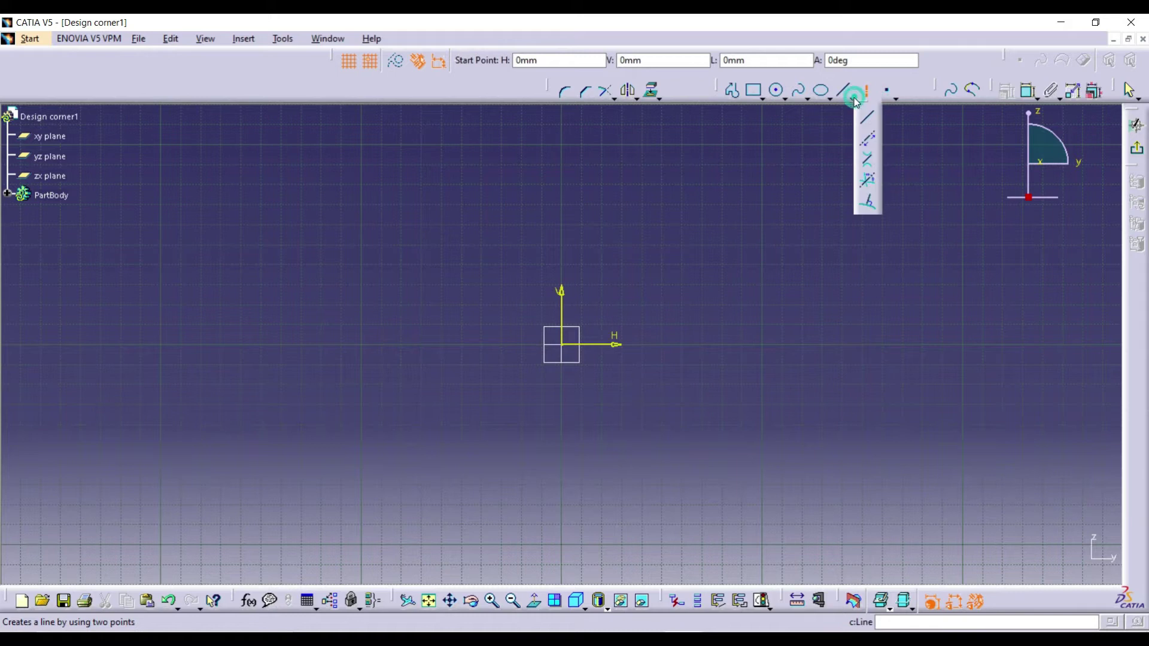
left_click(869, 140)
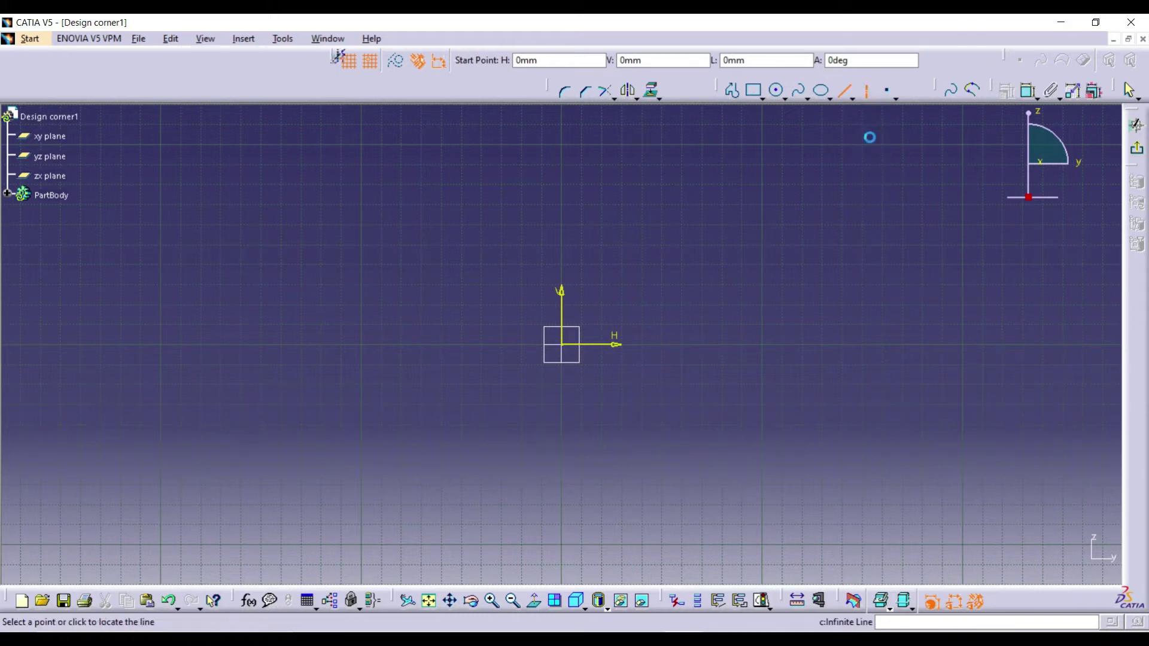
left_click(571, 354)
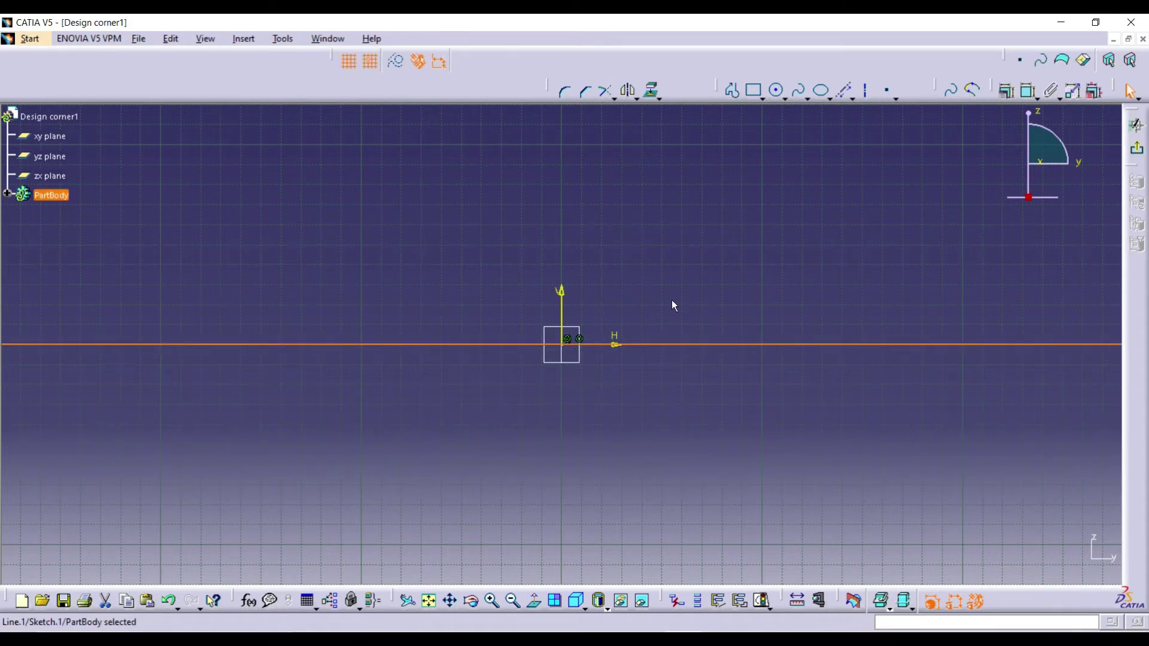
left_click(850, 93)
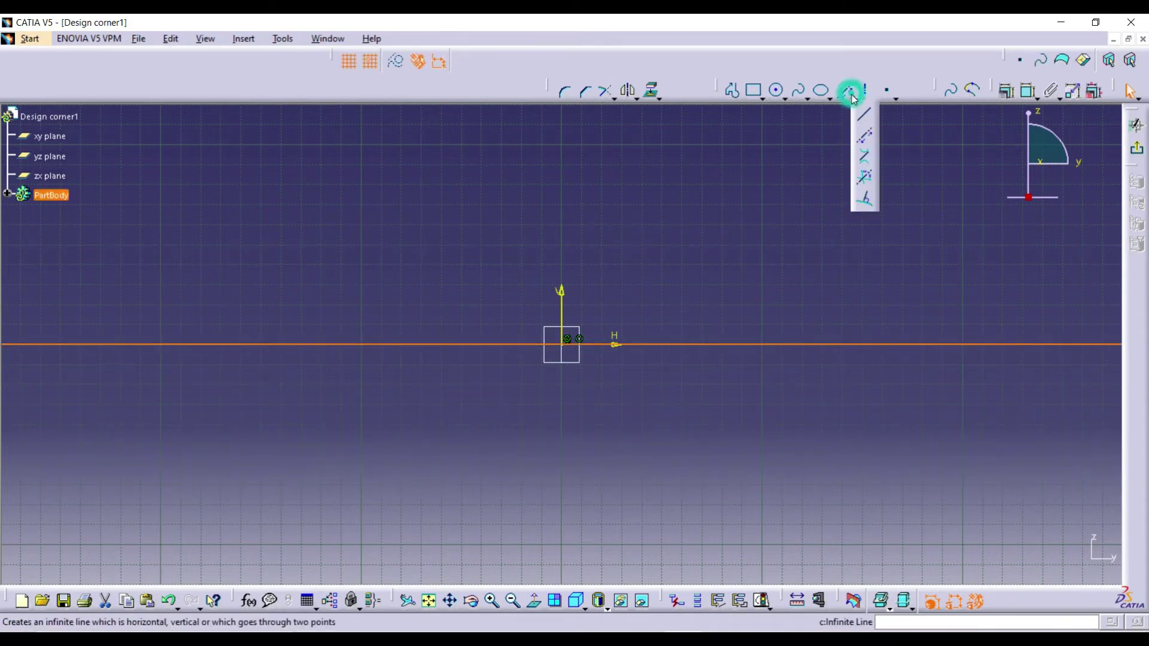
left_click(864, 144)
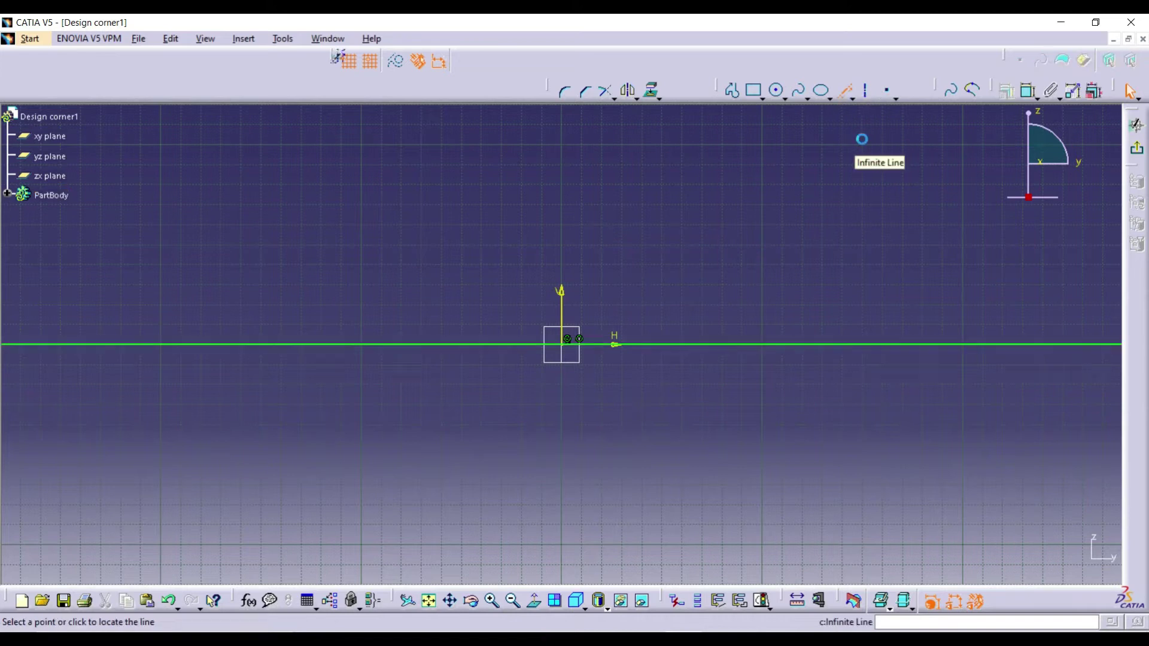
left_click(488, 61)
left_click(561, 345)
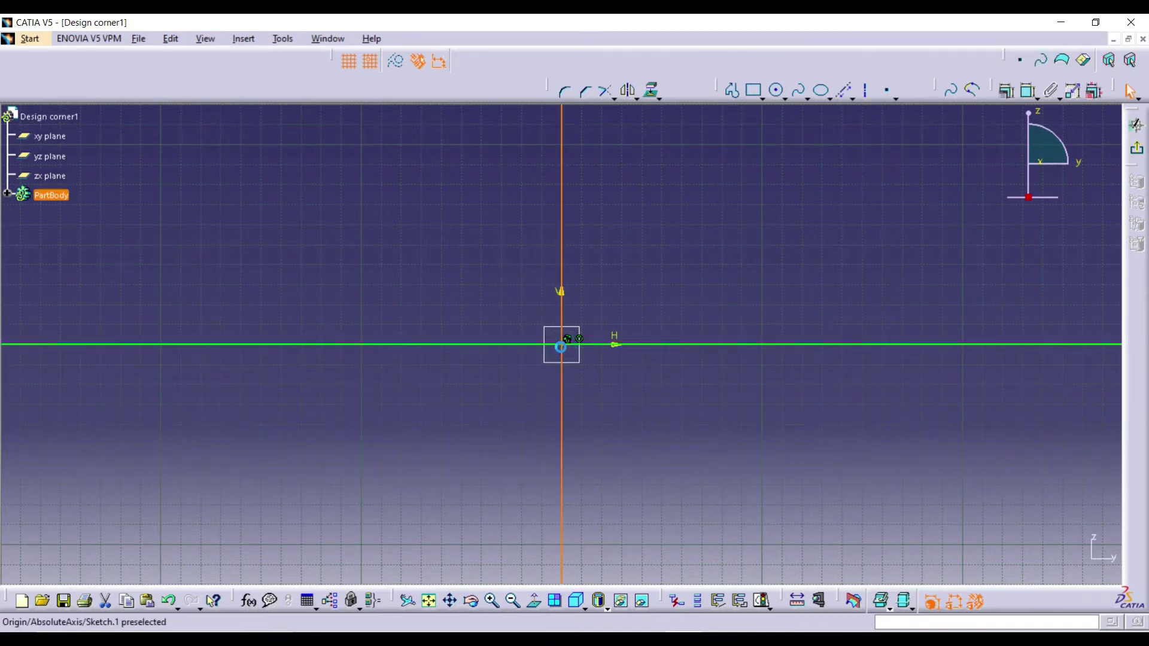
Convert both infinite lines to construction elements.
key("ctrl+a")
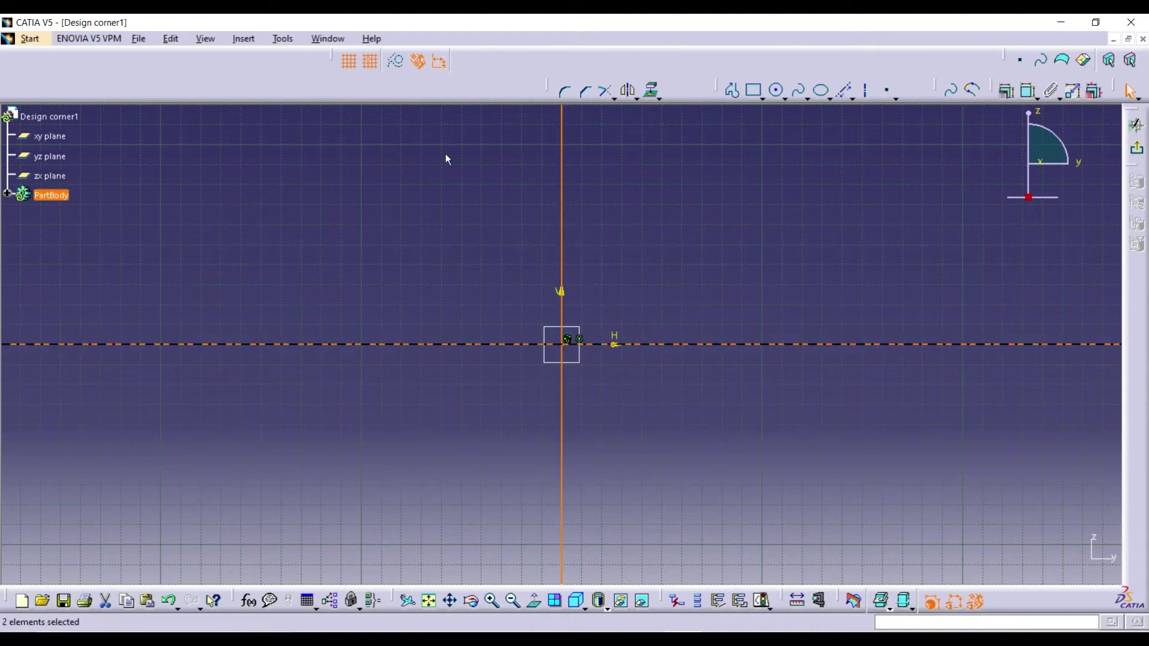
left_click(396, 62)
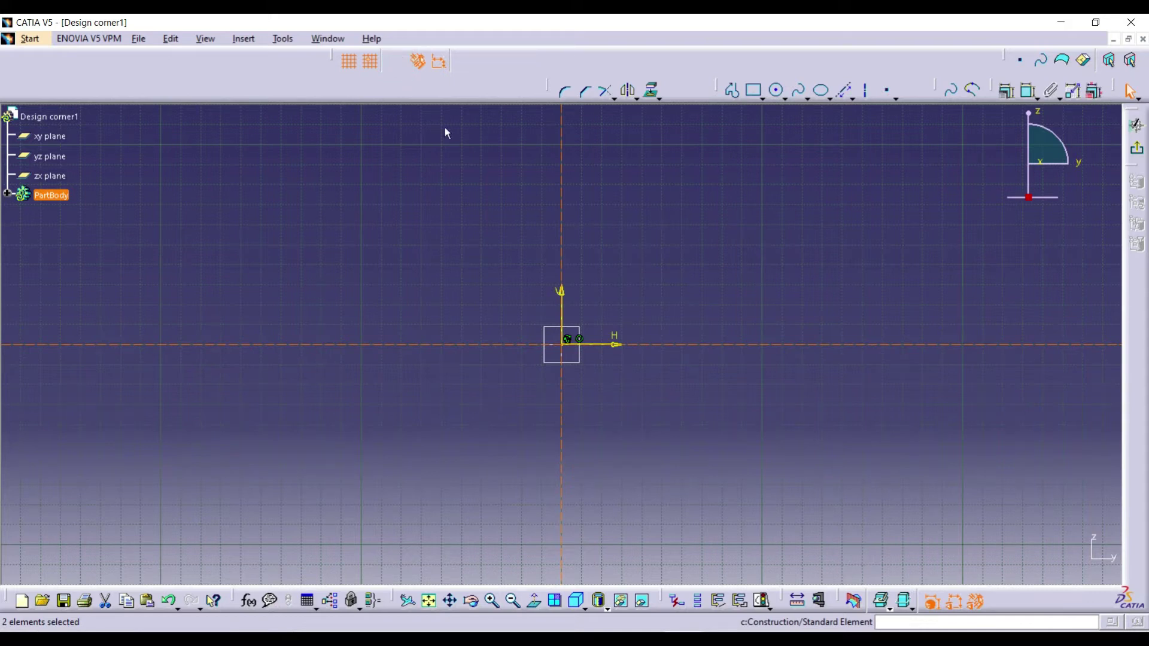
left_click(510, 199)
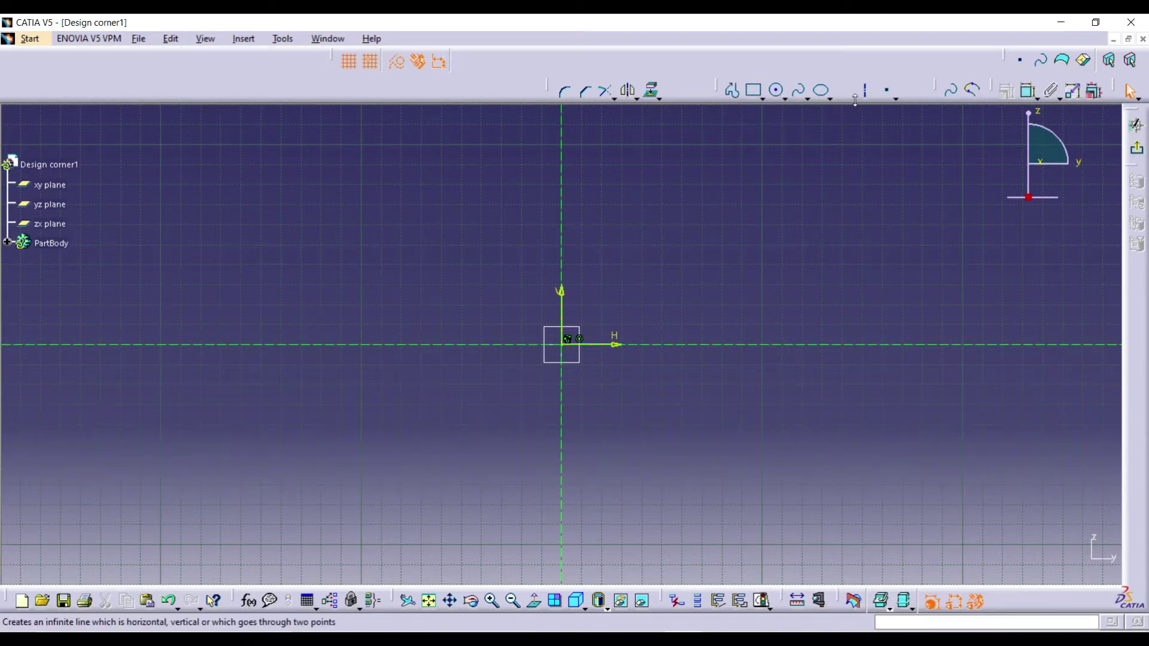
Draw a horizontal line about 70 mm long from the vertical axis, 80 mm above the origin, and a line sloping down from its free end.
left_click(851, 96)
left_click(869, 123)
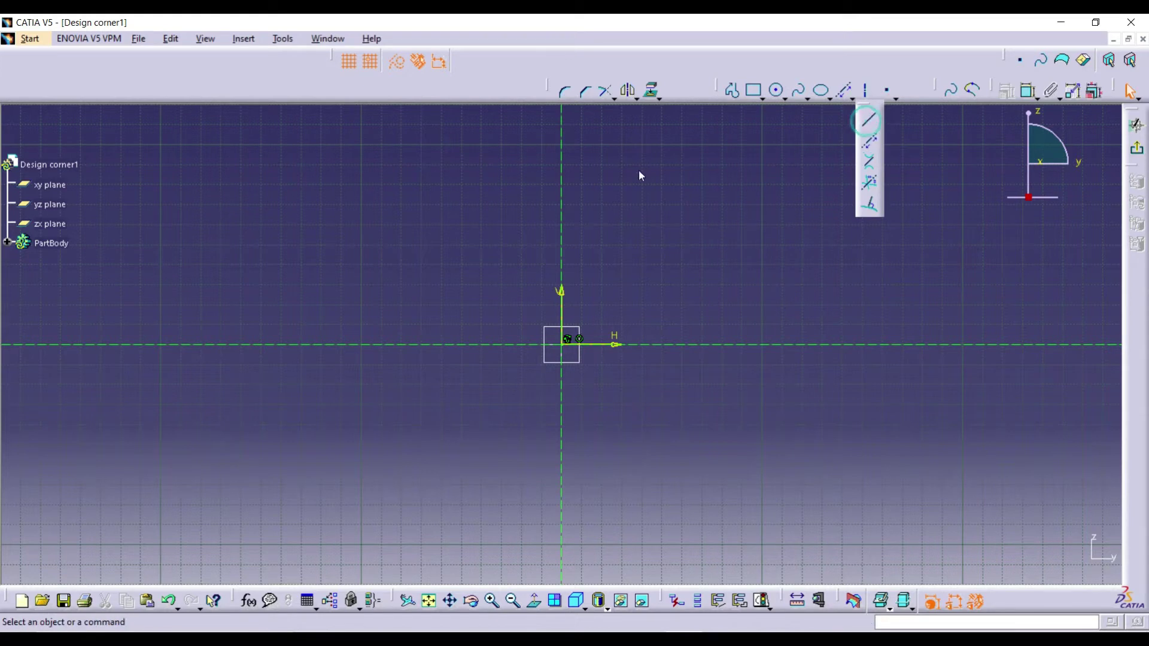
left_click(561, 185)
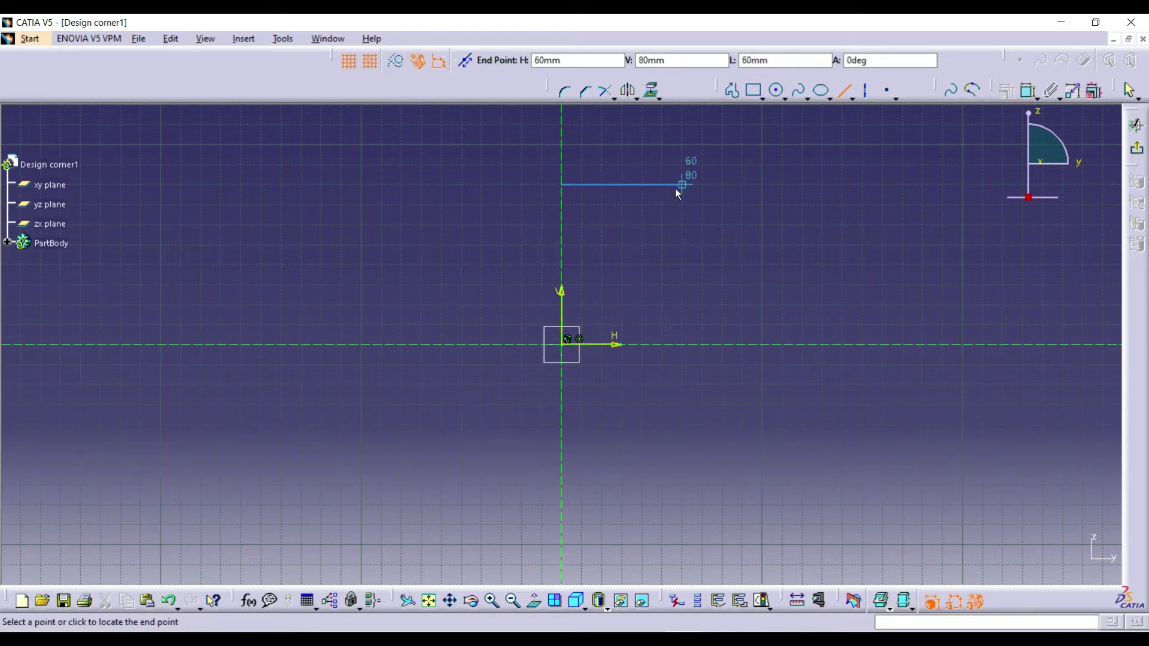
left_click(708, 191)
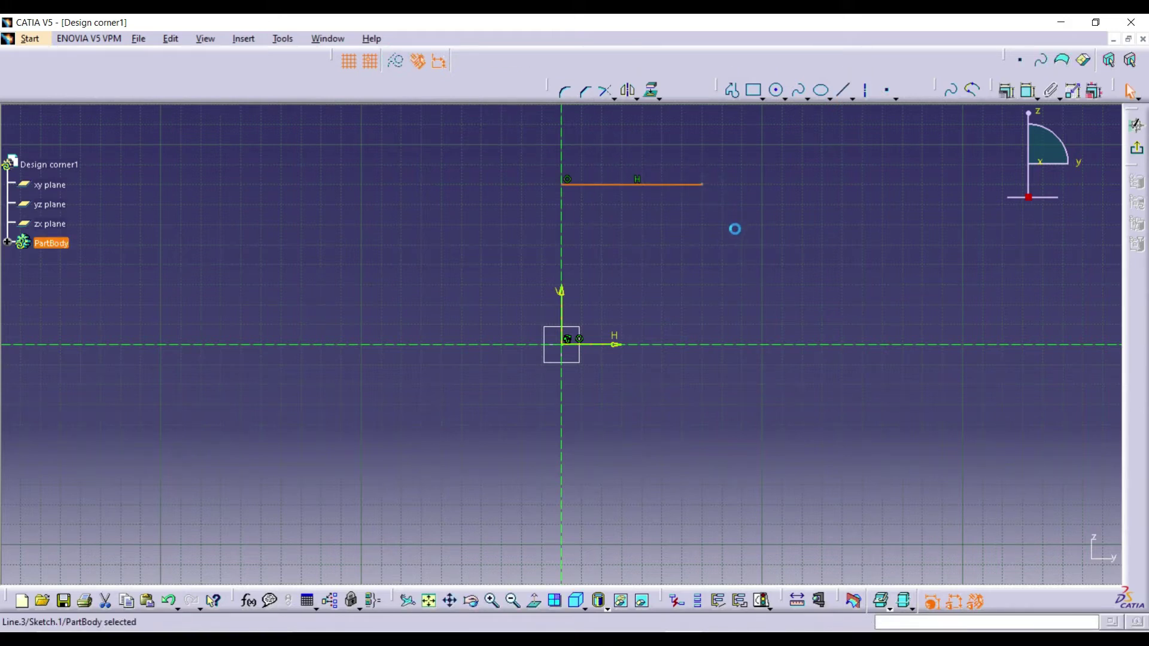
left_click(844, 89)
left_click(702, 185)
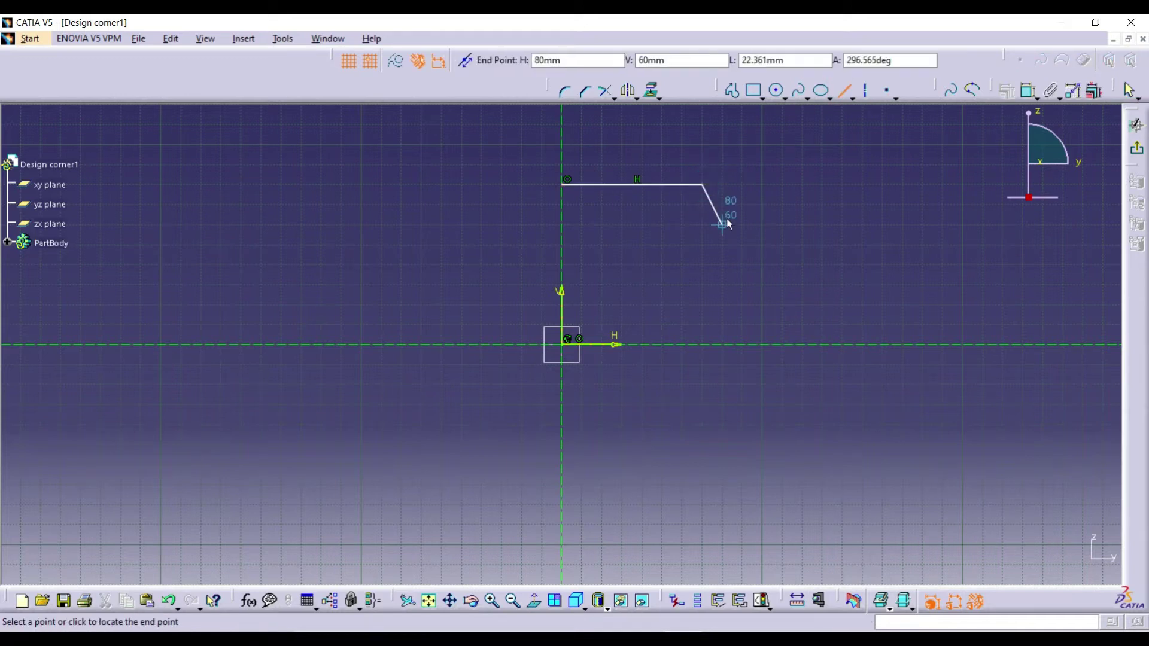
left_click(746, 239)
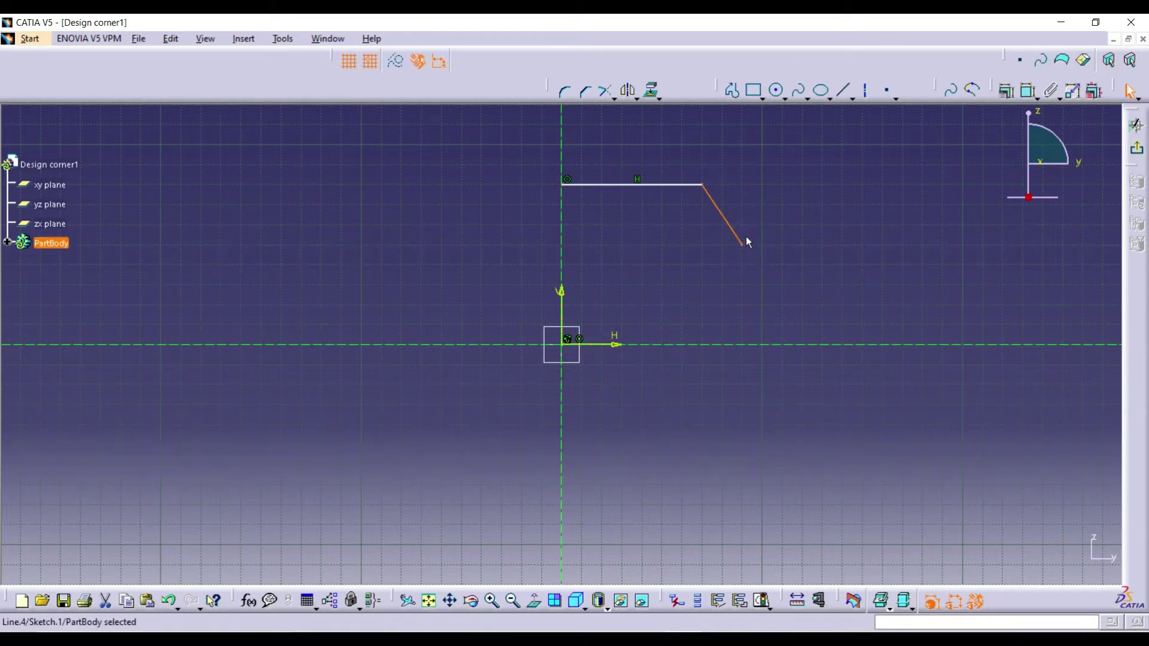
Draw a circle of about 27.7 mm radius below the sloping line's upper end, tangent to that line.
left_click(785, 98)
left_click(796, 118)
left_click(600, 472)
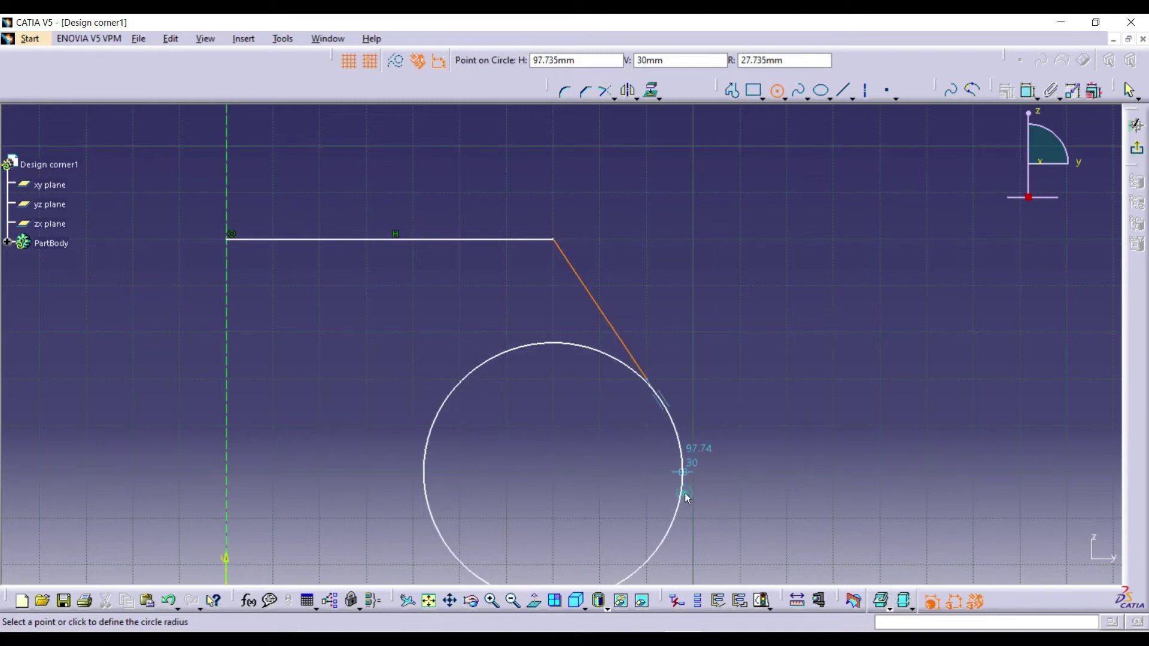
left_click(684, 493)
left_click(688, 480)
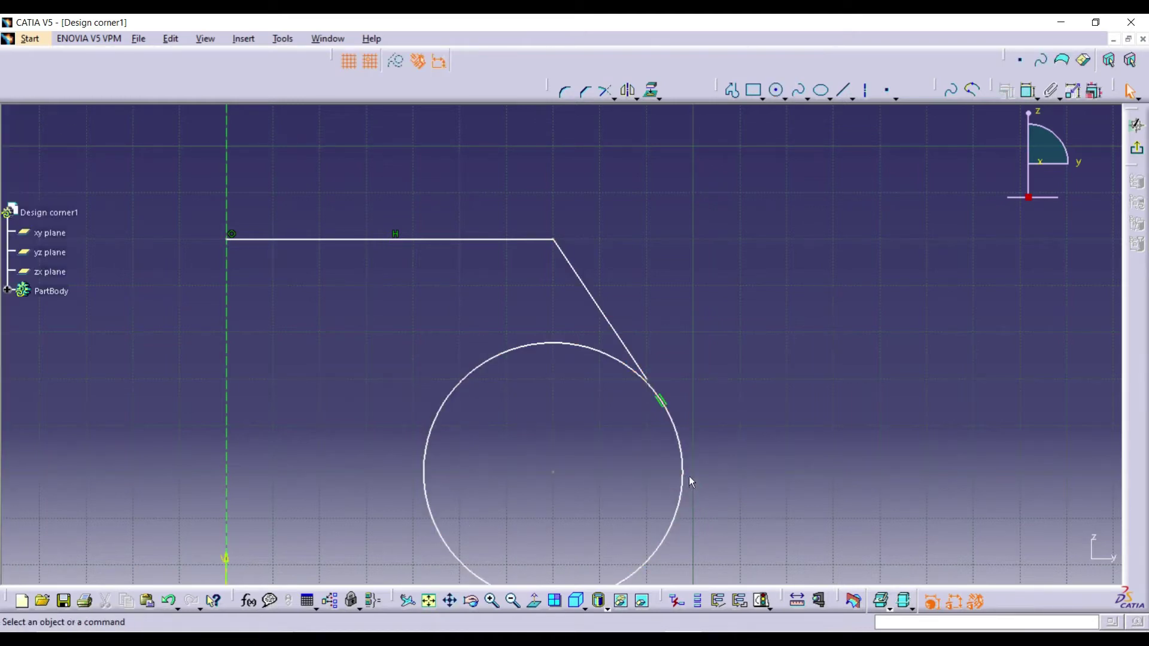
Draw a vertical line about 50 mm long just outside the circle, at H 100 mm, ending 10 mm below the horizontal axis.
mouse_move(761, 382)
middle_mouse_down()
mouse_move(764, 443)
mouse_move(741, 291)
mouse_move(711, 311)
middle_mouse_up()
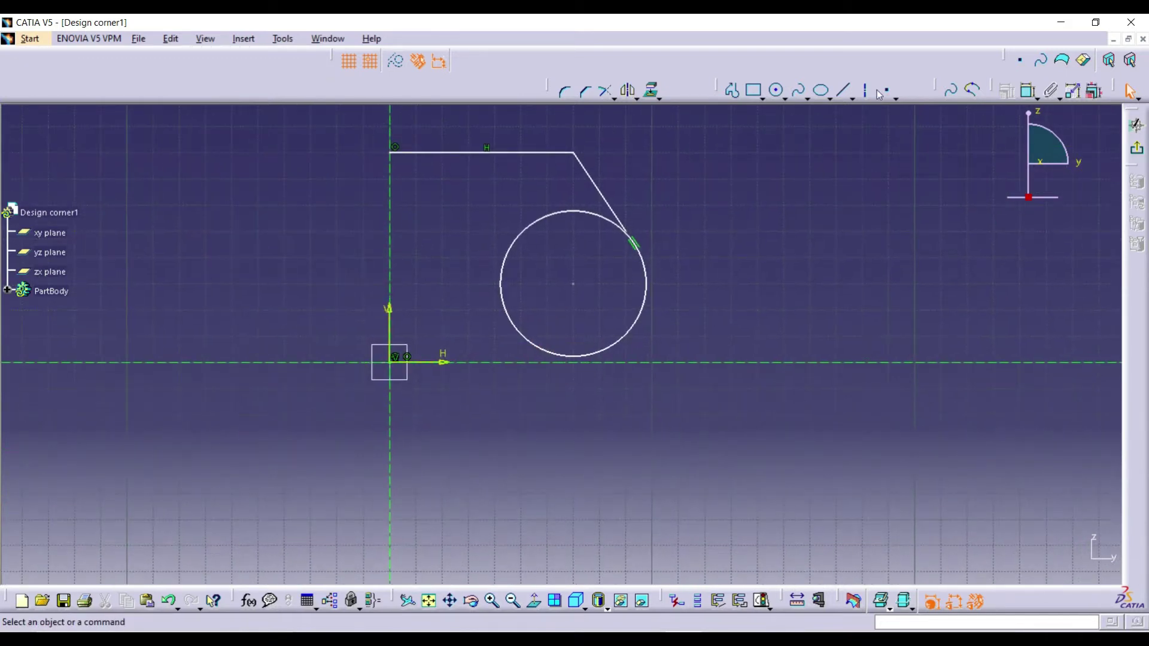
left_click(843, 91)
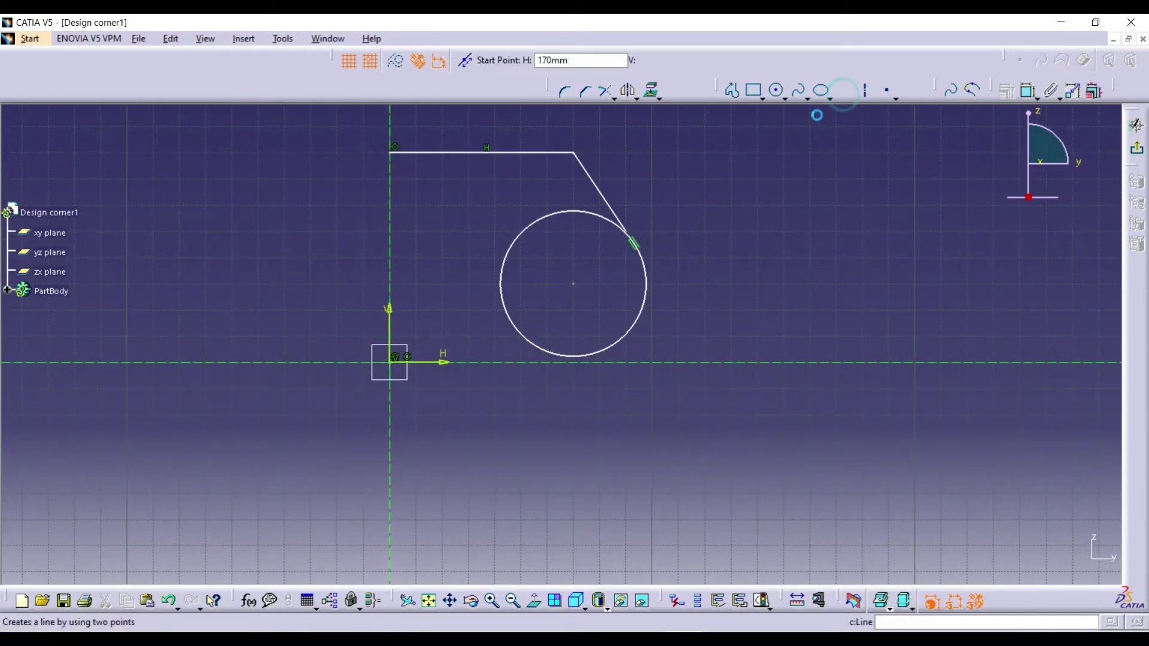
left_click(657, 271)
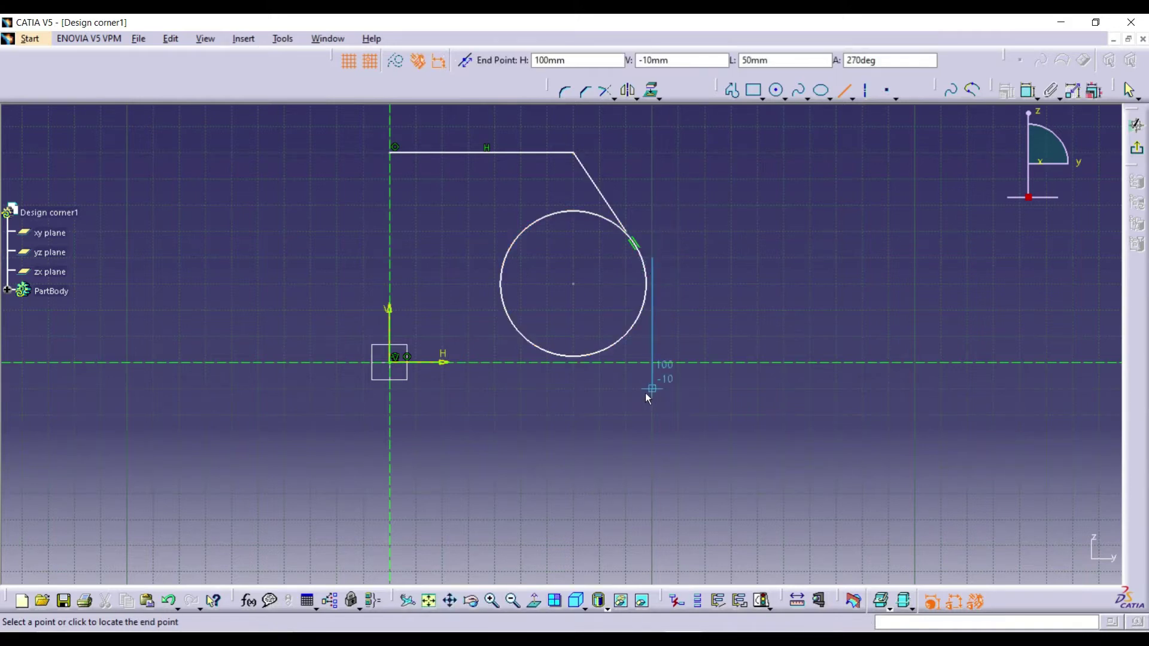
left_click(647, 391)
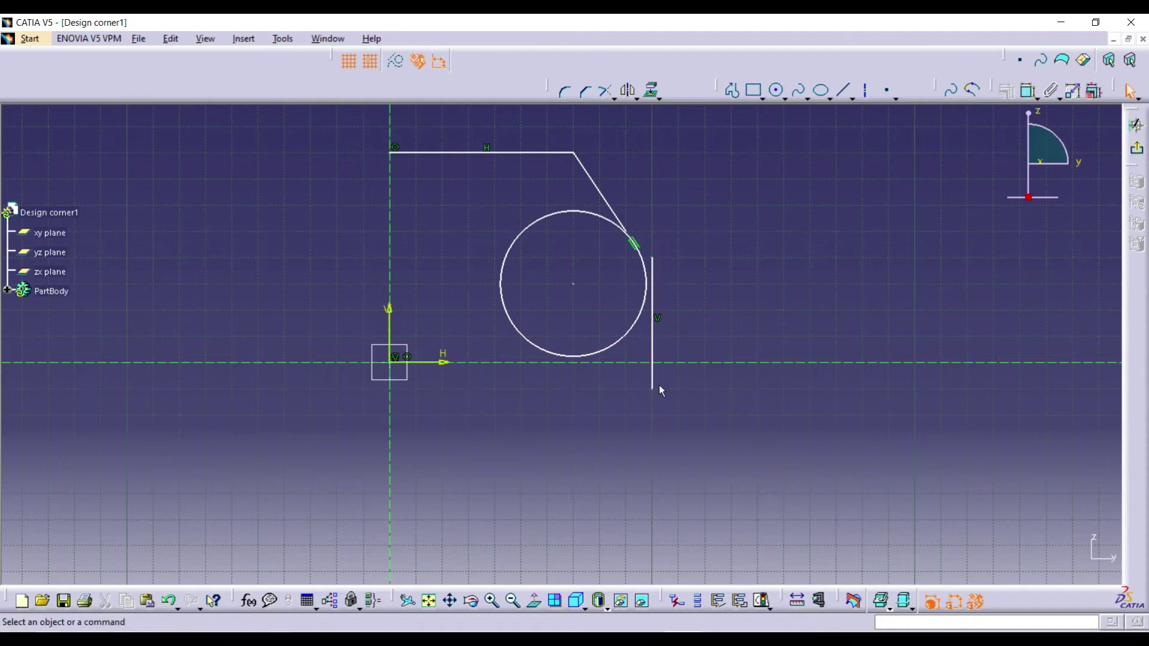
Remove and restore the tangency constraint between the sloping line and the circle.
left_click(603, 197)
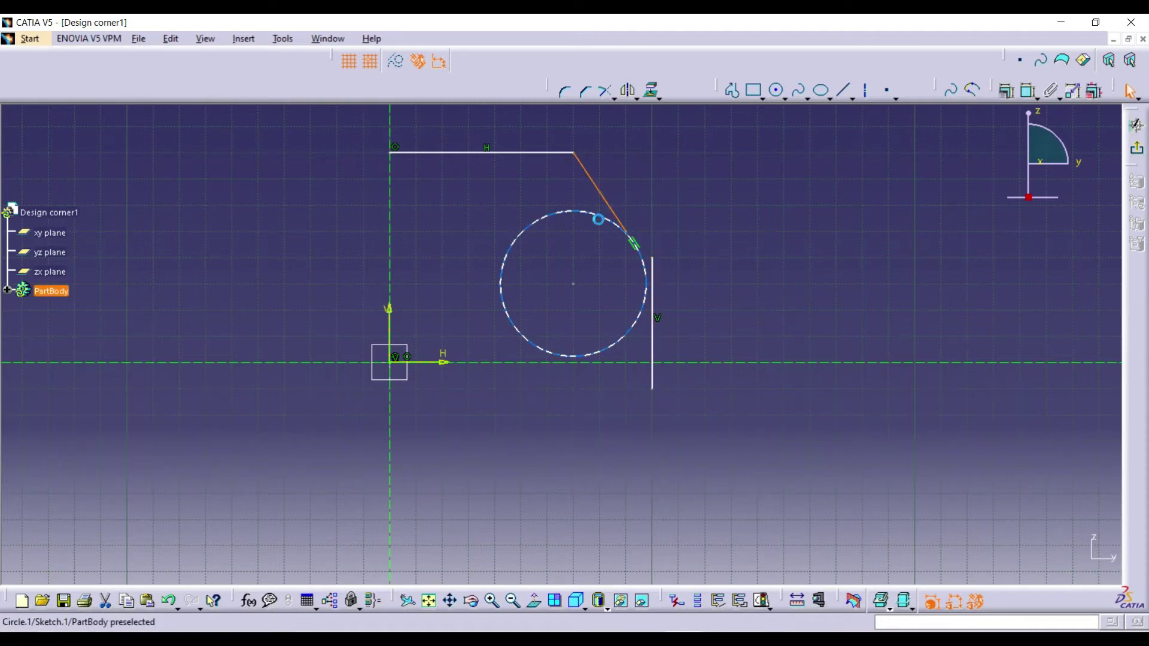
left_click(605, 217, "ctrl")
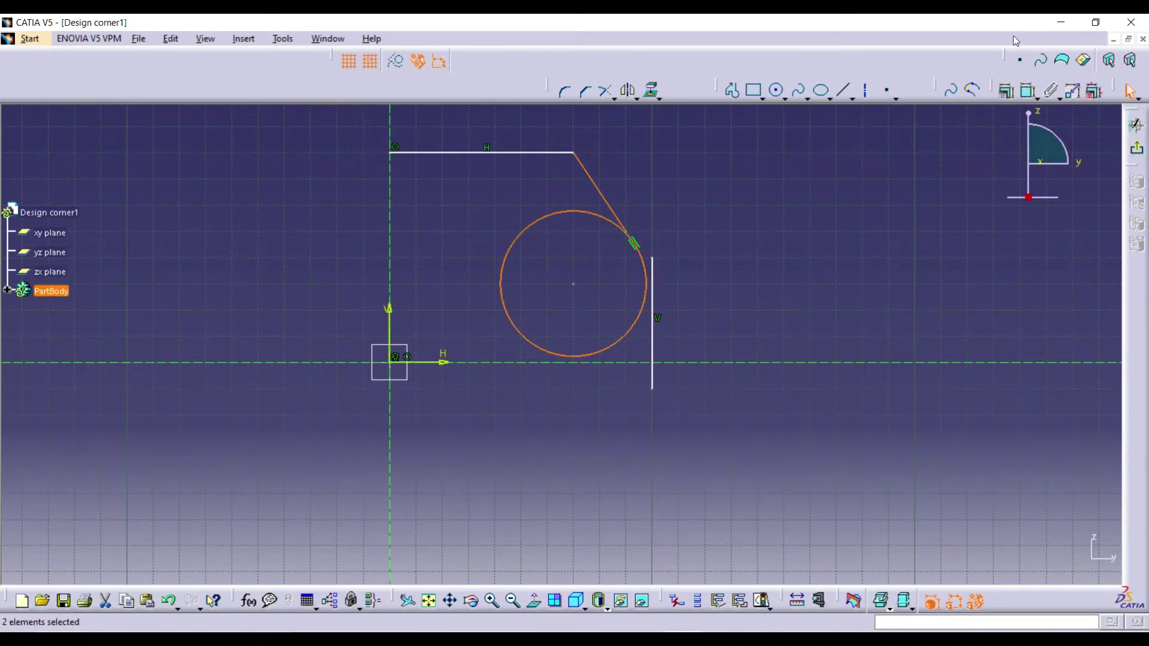
left_click(1006, 90)
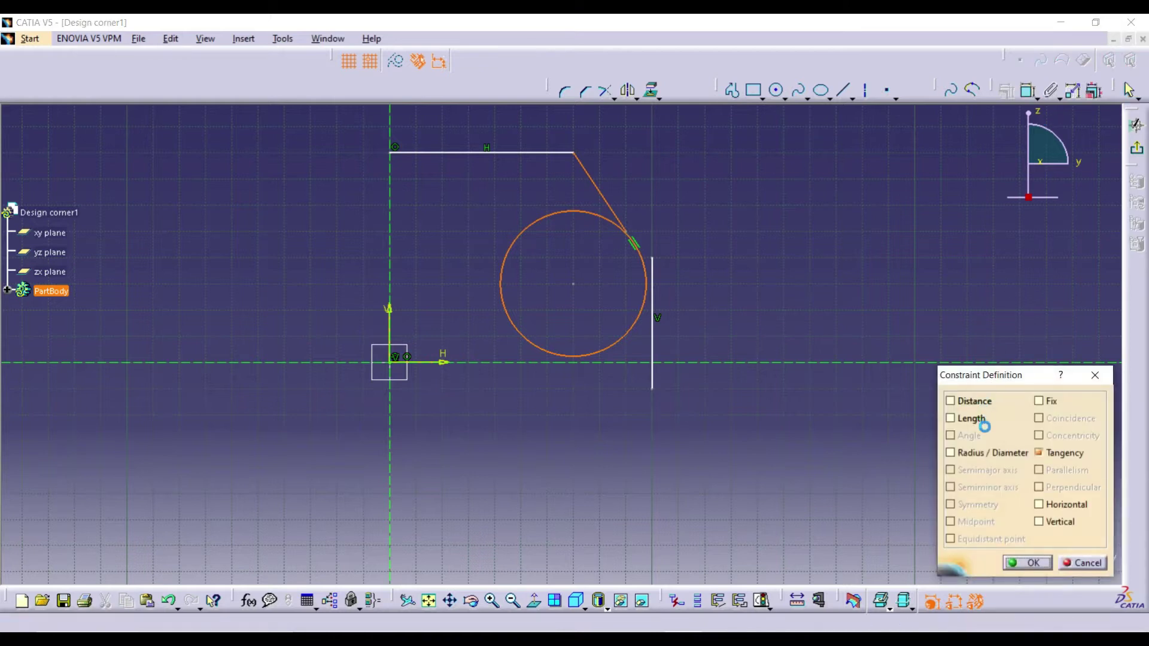
left_click(1044, 454)
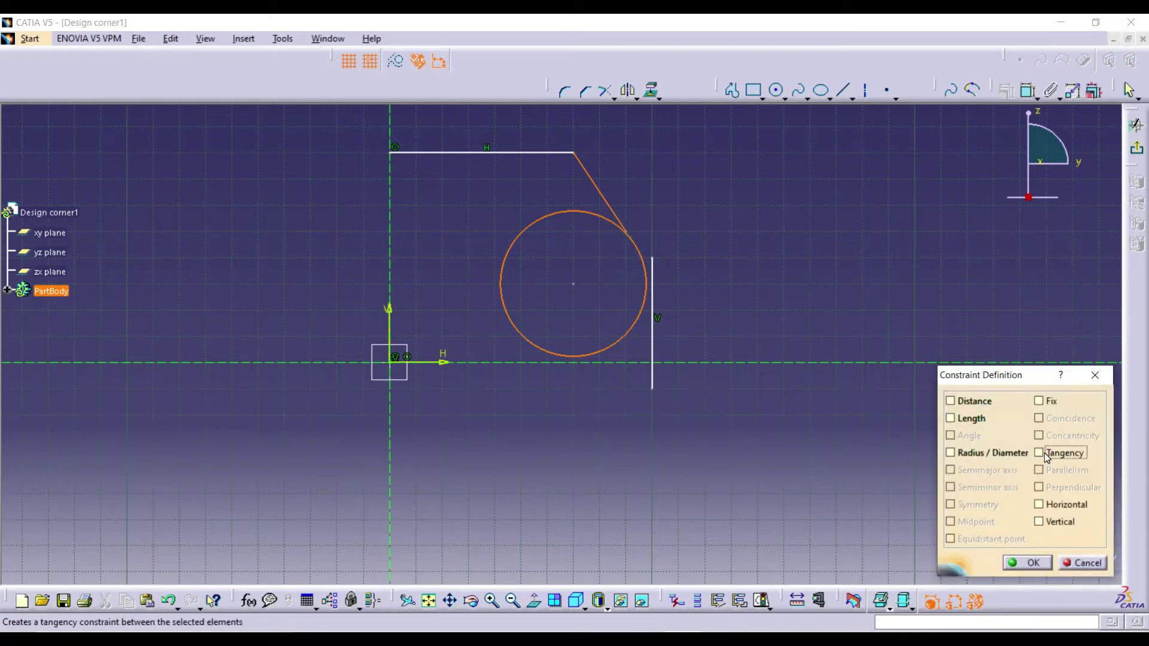
left_click(1044, 453)
left_click(1033, 565)
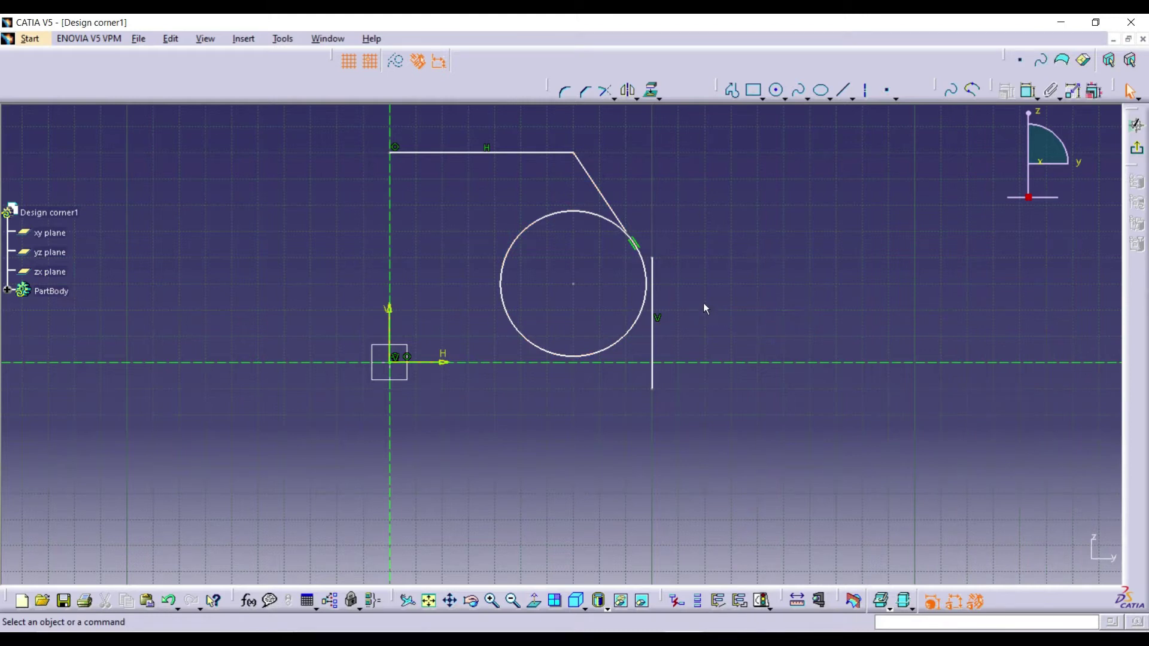
Make the vertical line and the circle tangent to each other.
left_click(652, 266)
left_click(644, 270, "ctrl")
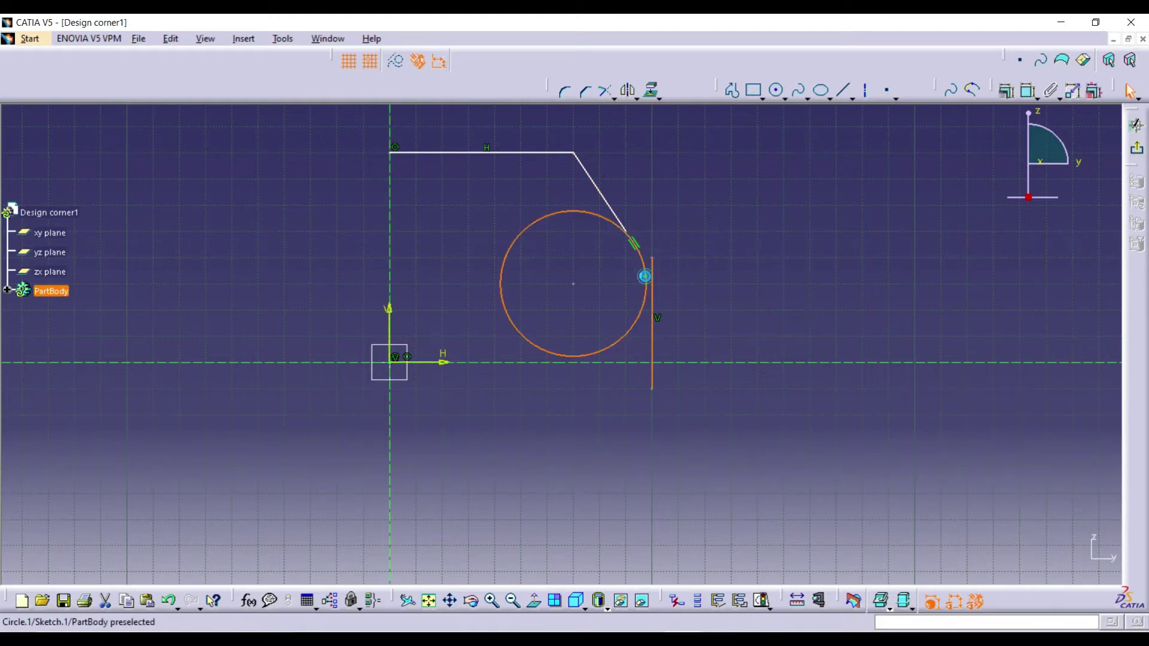
left_click(1109, 60)
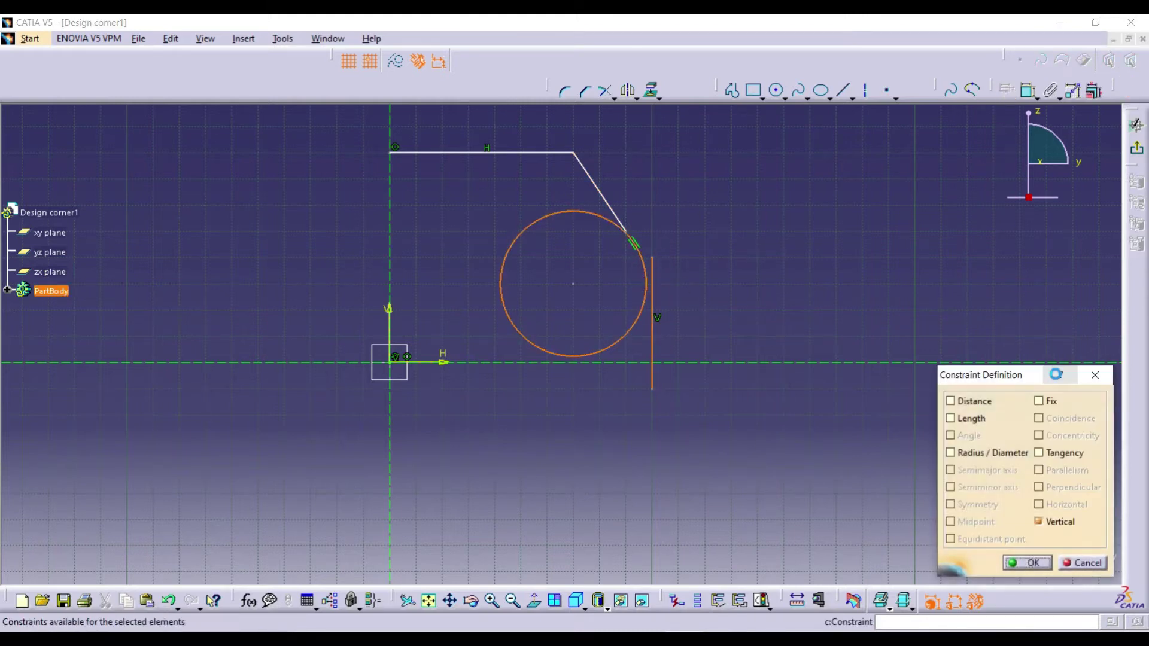
left_click(1051, 457)
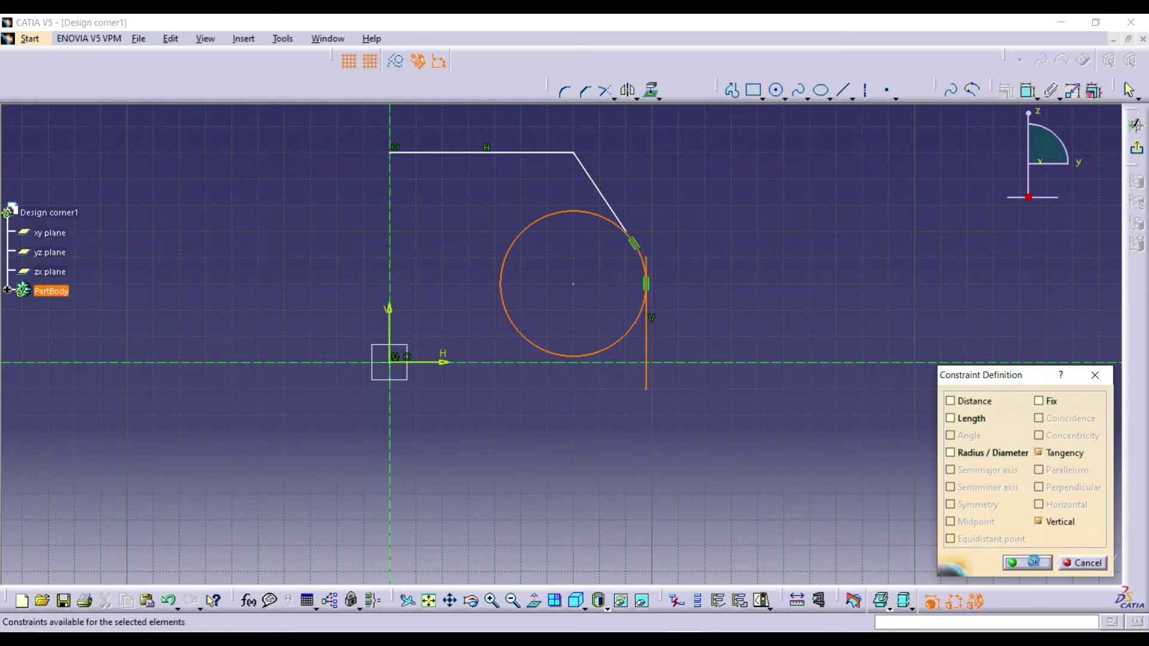
left_click(1034, 561)
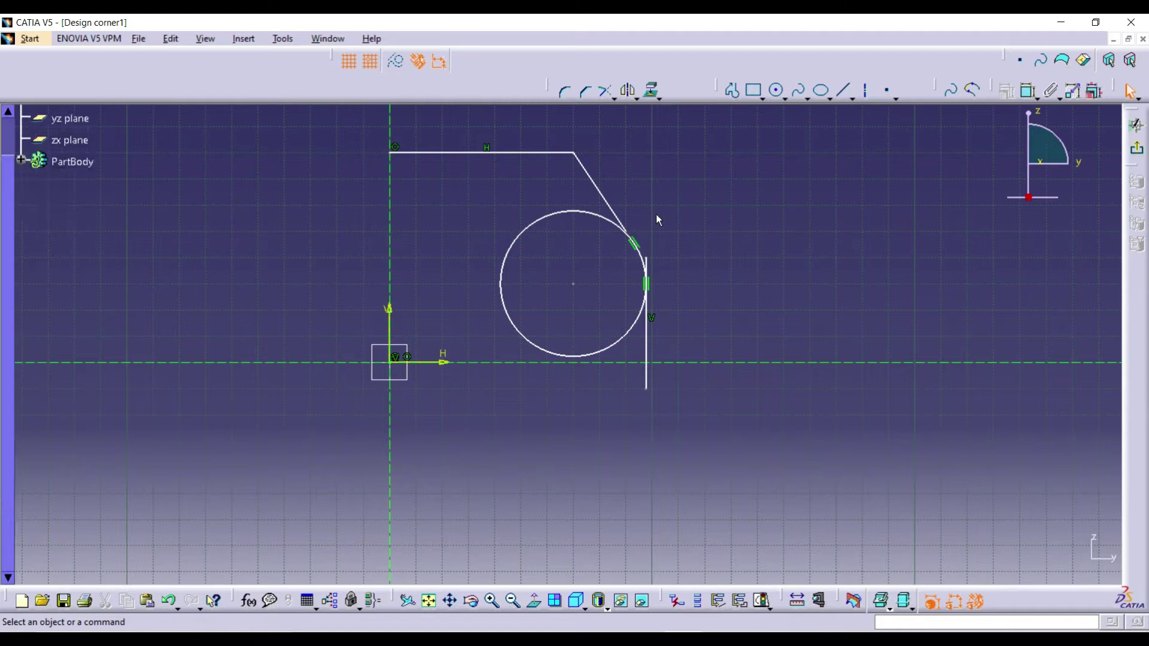
Try to remove the circle's unneeded arc between the sloping and vertical tangent lines with Quick Trim.
mouse_move(662, 210)
middle_mouse_down()
mouse_move(666, 189)
mouse_move(631, 322)
mouse_move(620, 237)
mouse_move(688, 267)
mouse_move(682, 225)
mouse_move(684, 304)
mouse_move(712, 305)
mouse_move(723, 347)
mouse_move(716, 261)
mouse_move(711, 284)
middle_mouse_up()
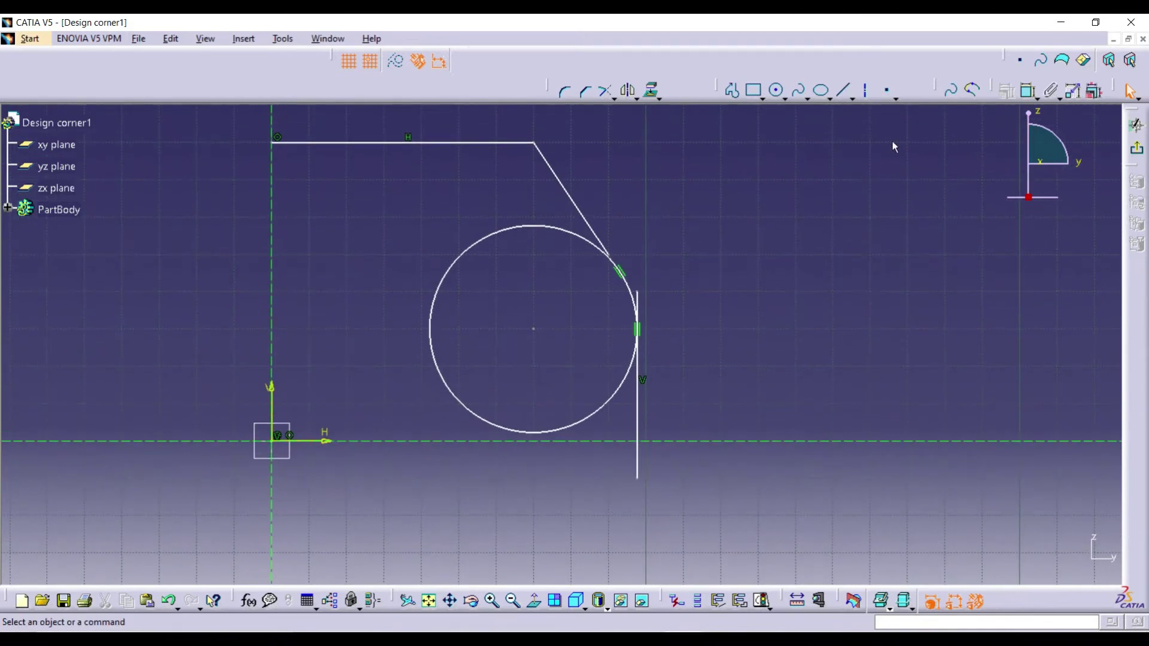
left_click(636, 100)
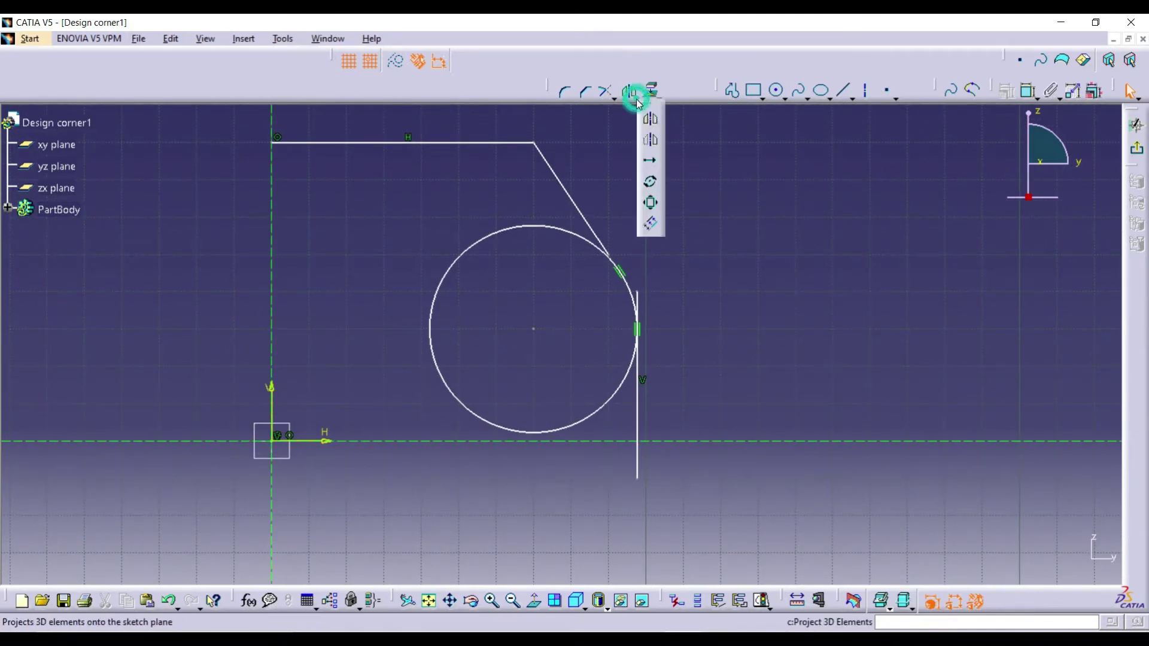
left_click(613, 96)
left_click(624, 163)
left_click(515, 228)
left_click(522, 229)
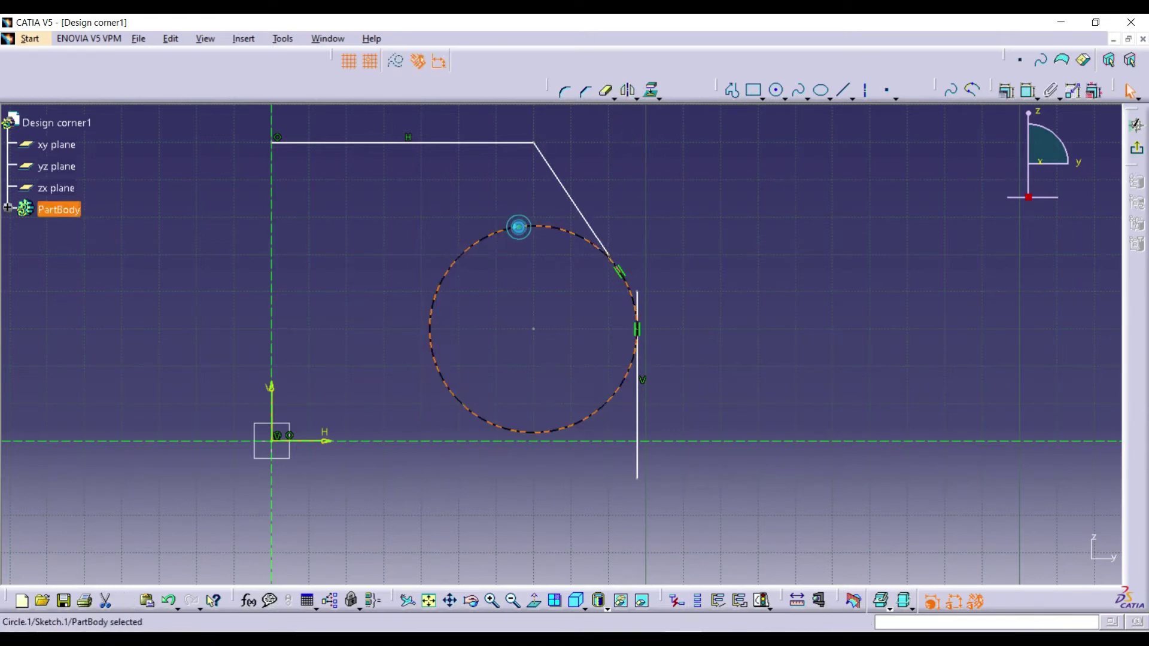
left_click(607, 90)
left_click(447, 261)
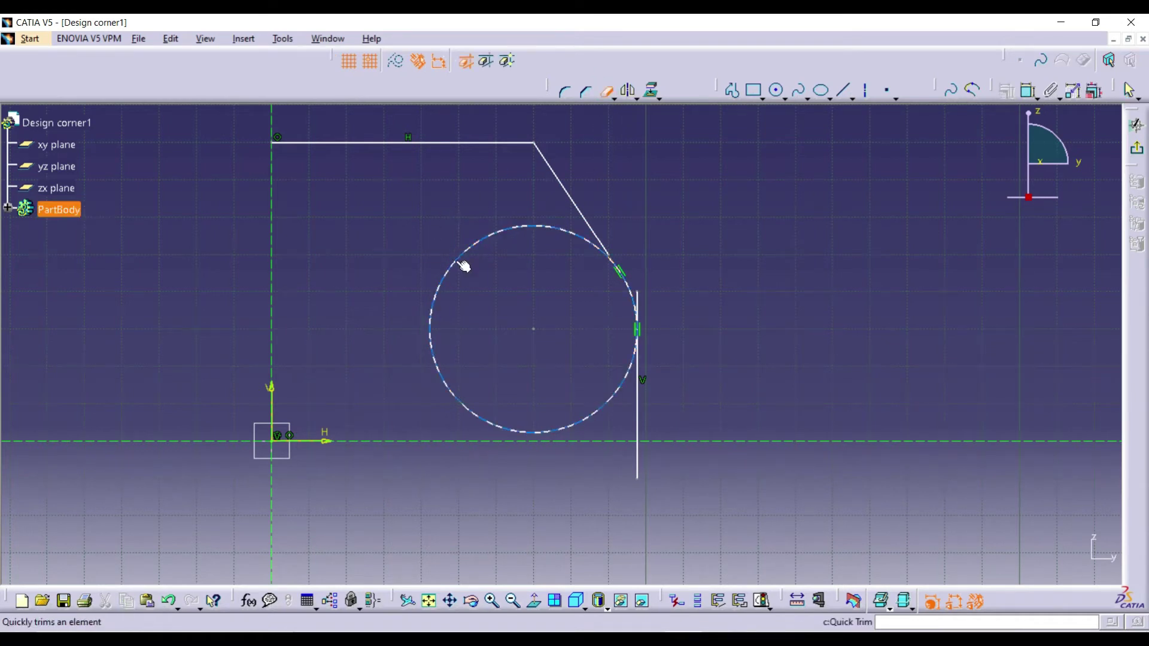
left_click(456, 258)
Trim off the part of the vertical line below the horizontal axis.
left_click(607, 91)
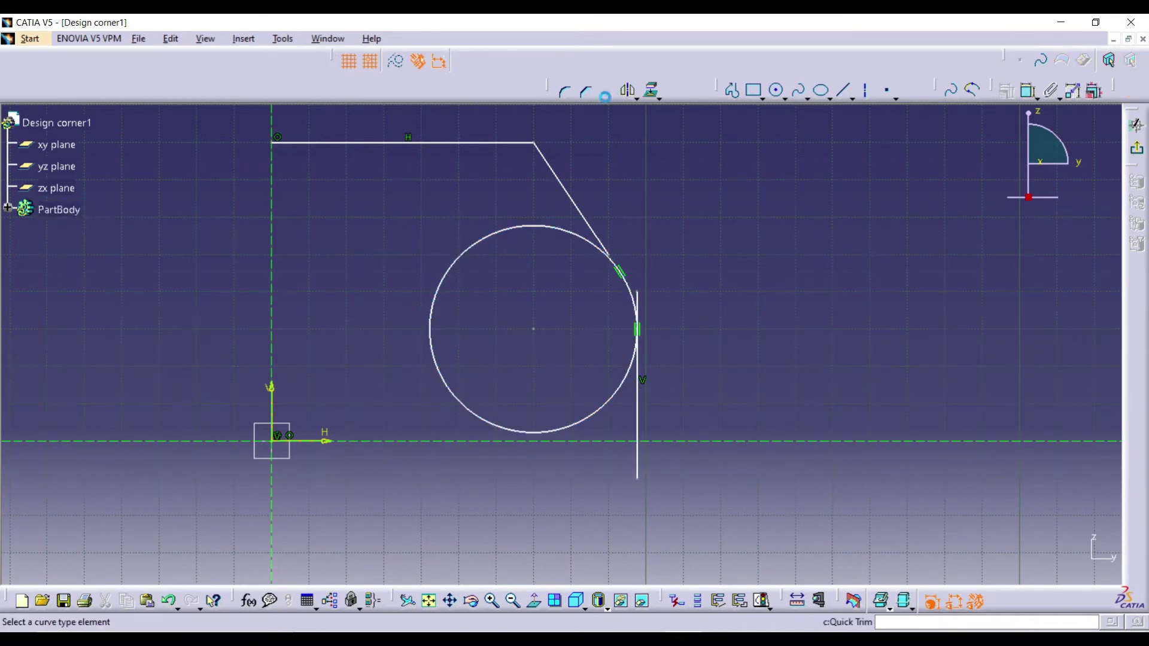
left_click(637, 470)
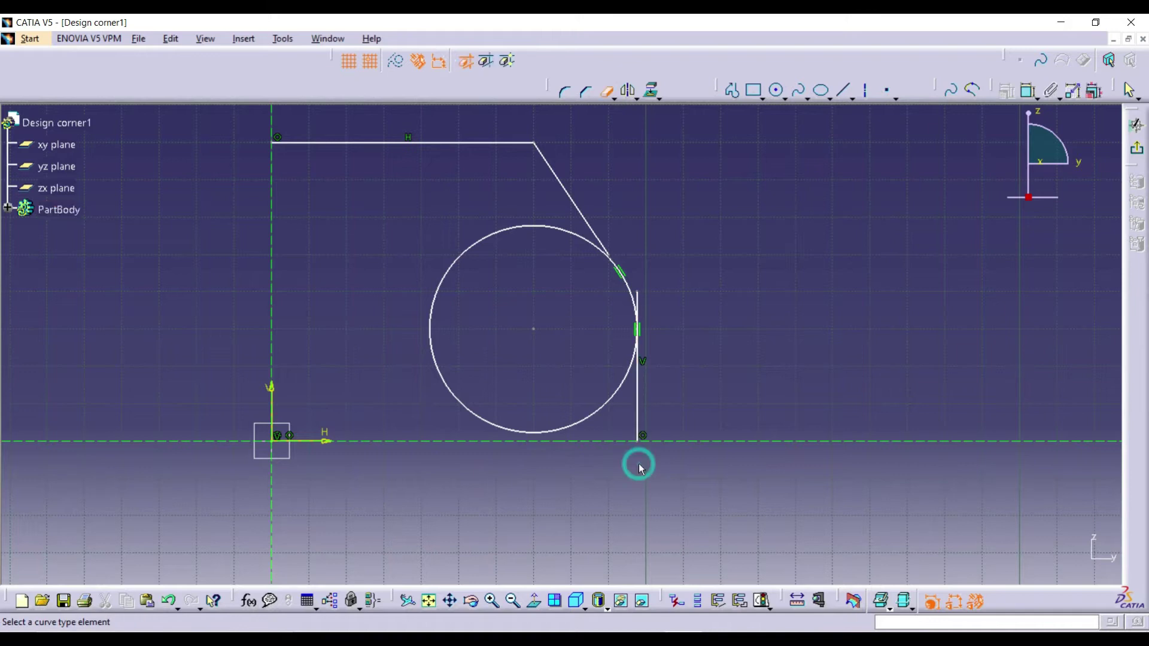
Dimension the distance from the vertical axis to the corner between the horizontal and sloping lines.
left_click(1027, 93)
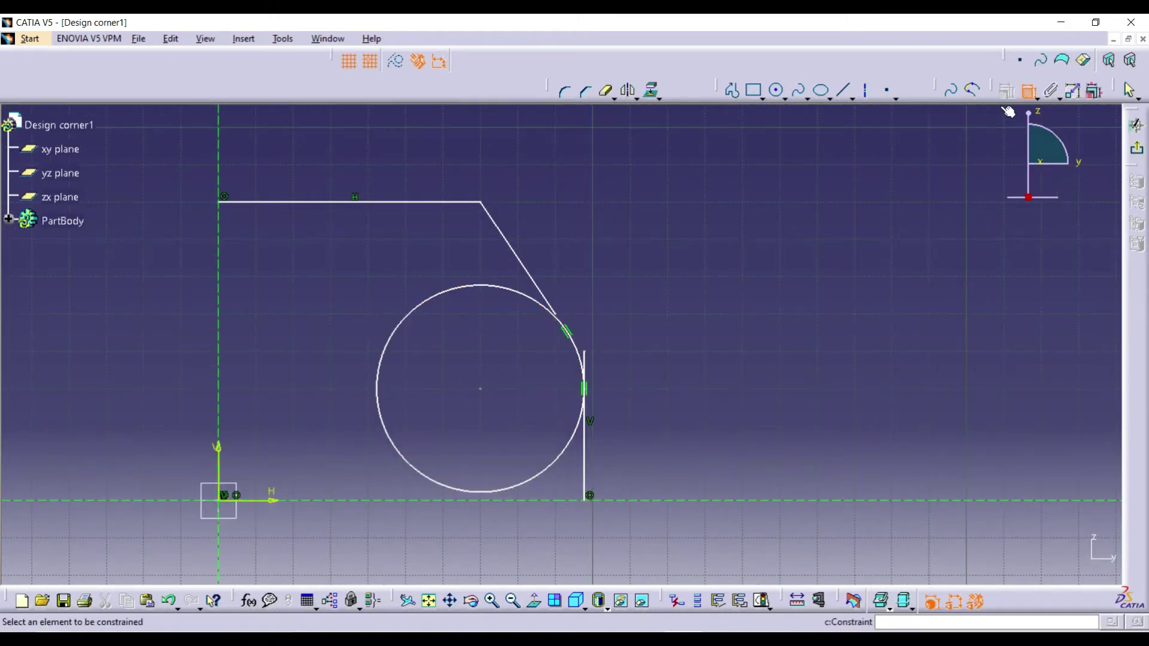
left_click(219, 217)
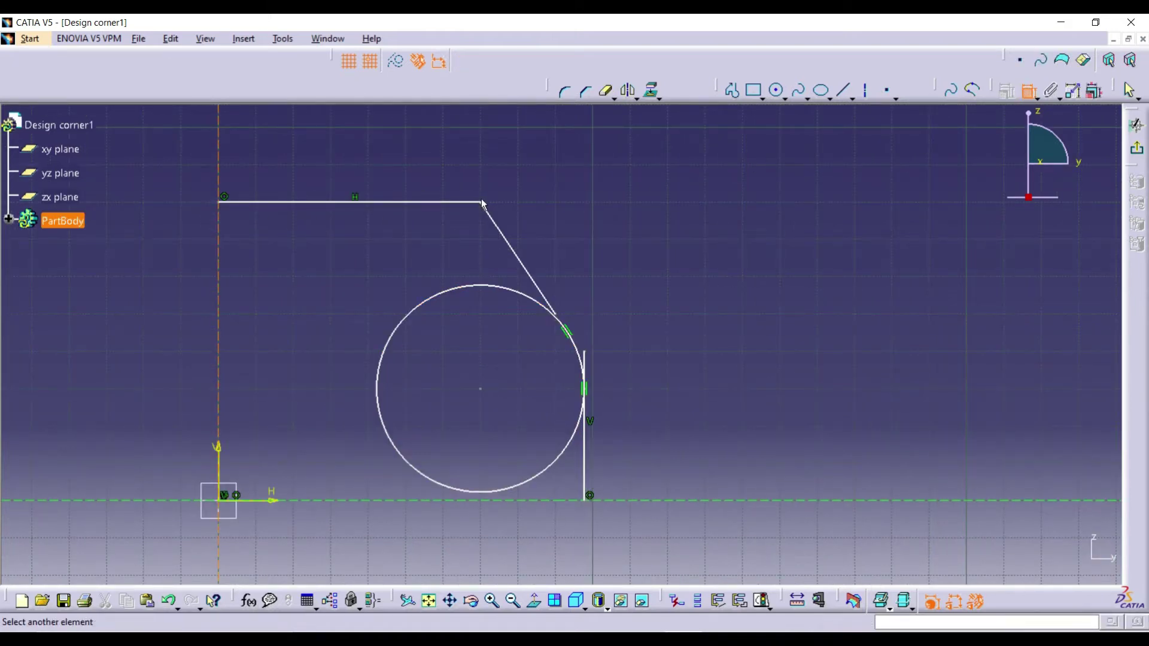
left_click(482, 203)
left_click(369, 153)
left_click(506, 238)
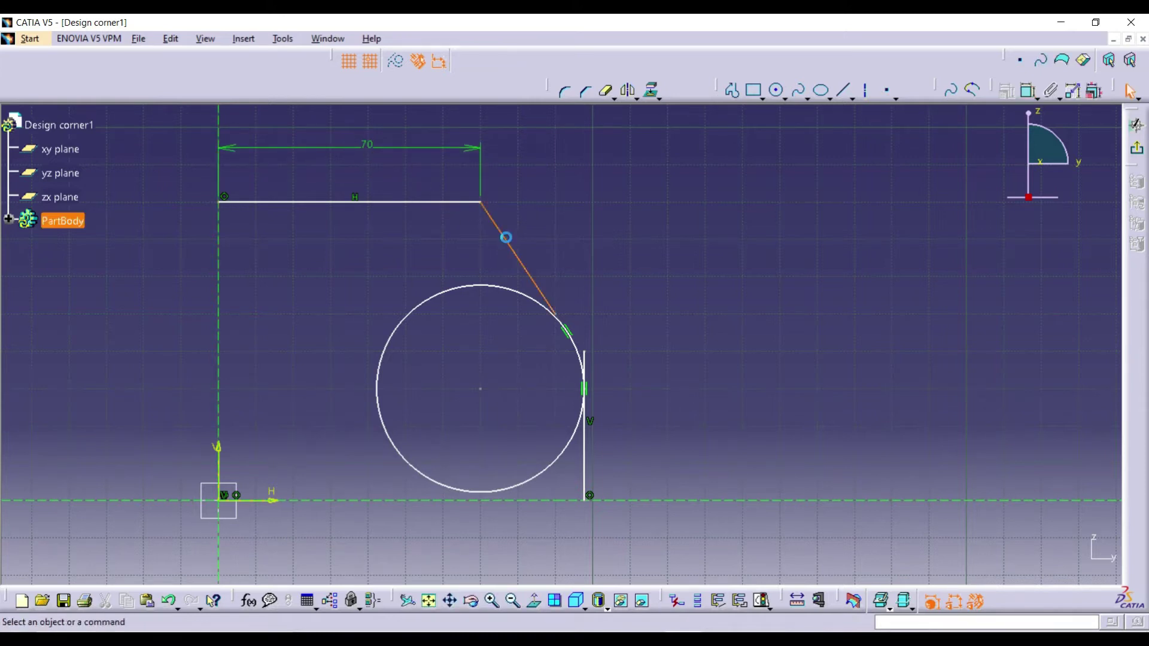
left_click(472, 206)
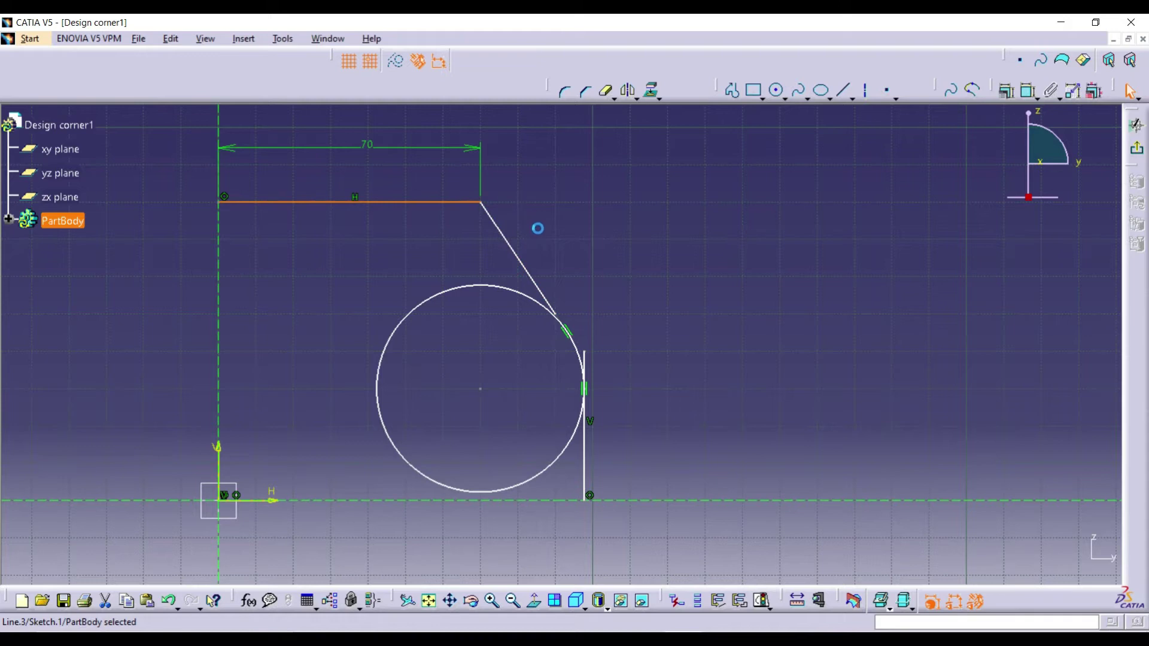
left_click(1028, 91)
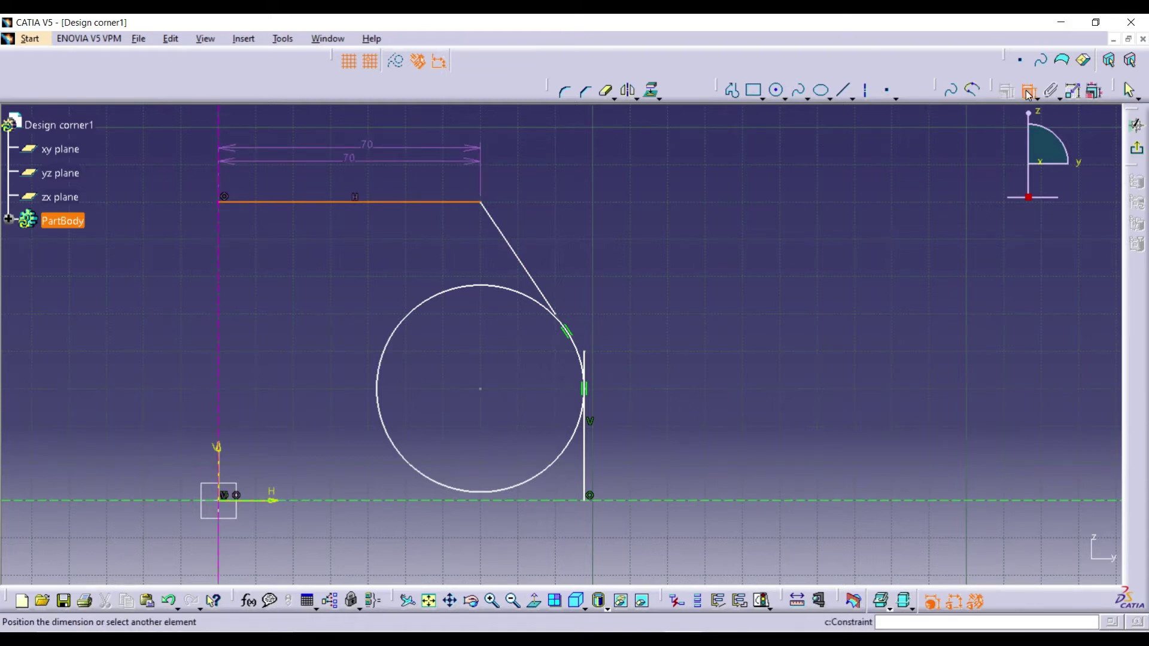
key("Escape")
Dimension the angle between the horizontal and sloping lines and the diameter of the circle.
left_click(1028, 91)
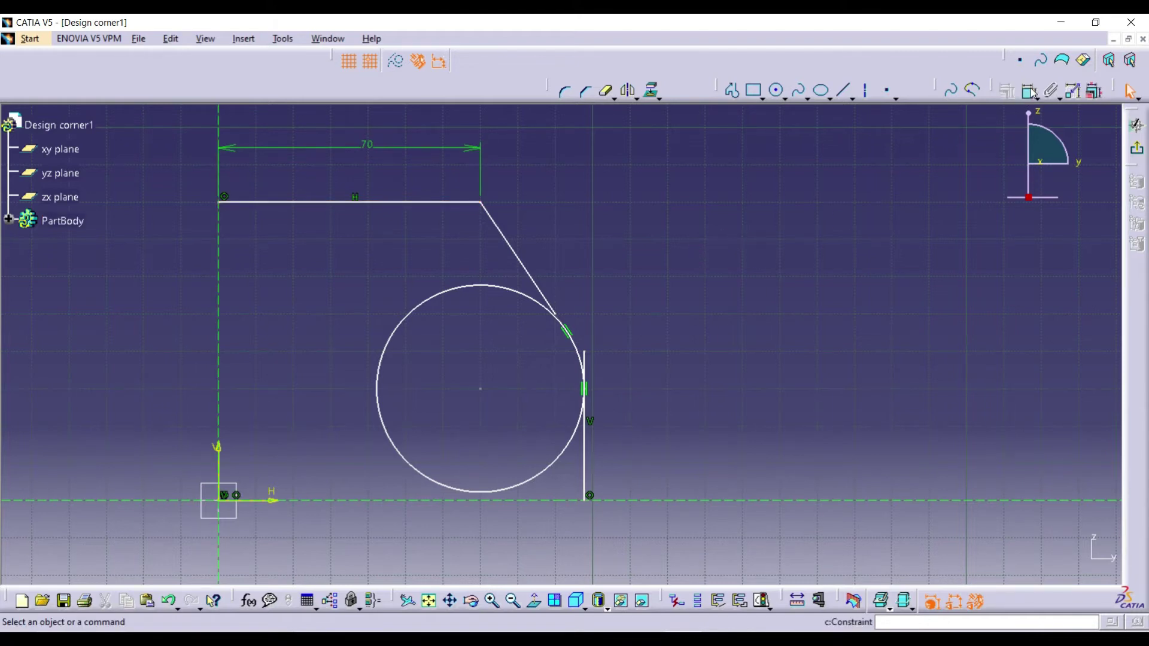
left_click(462, 203)
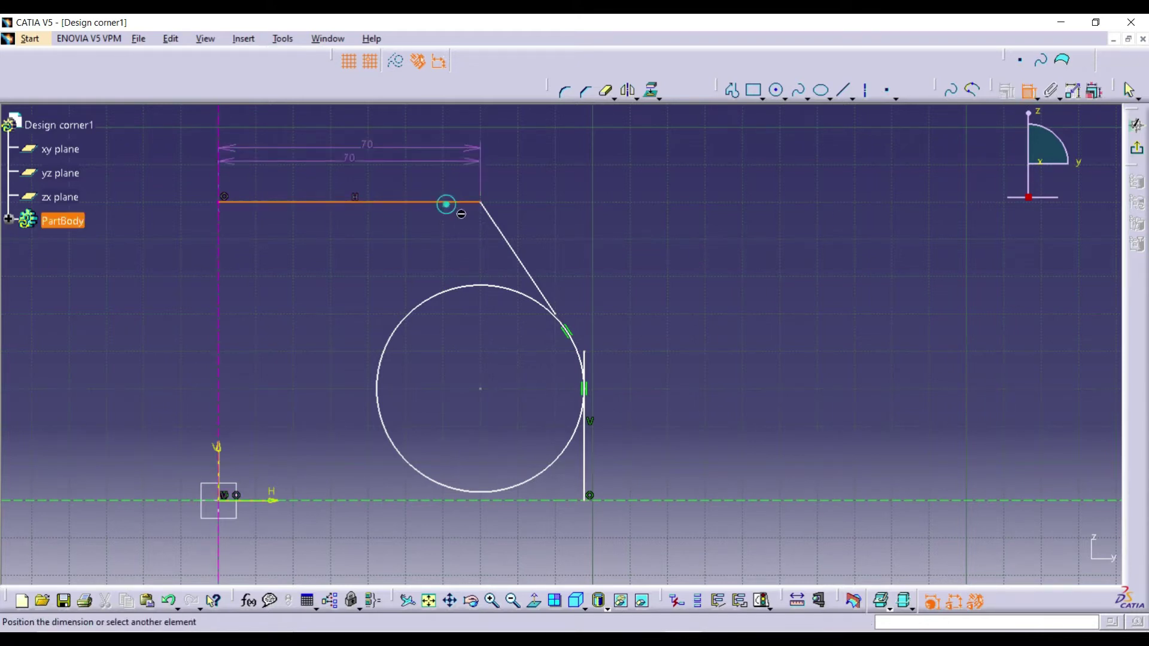
left_click(510, 242)
left_click(444, 182)
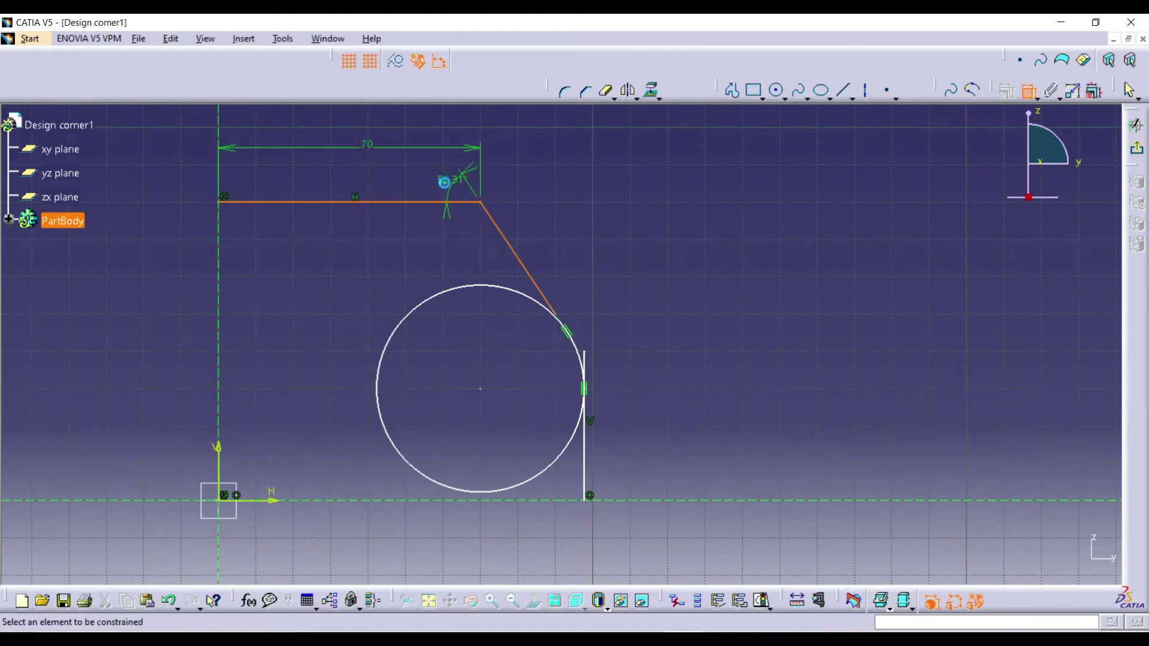
left_click(577, 349)
left_click(643, 282)
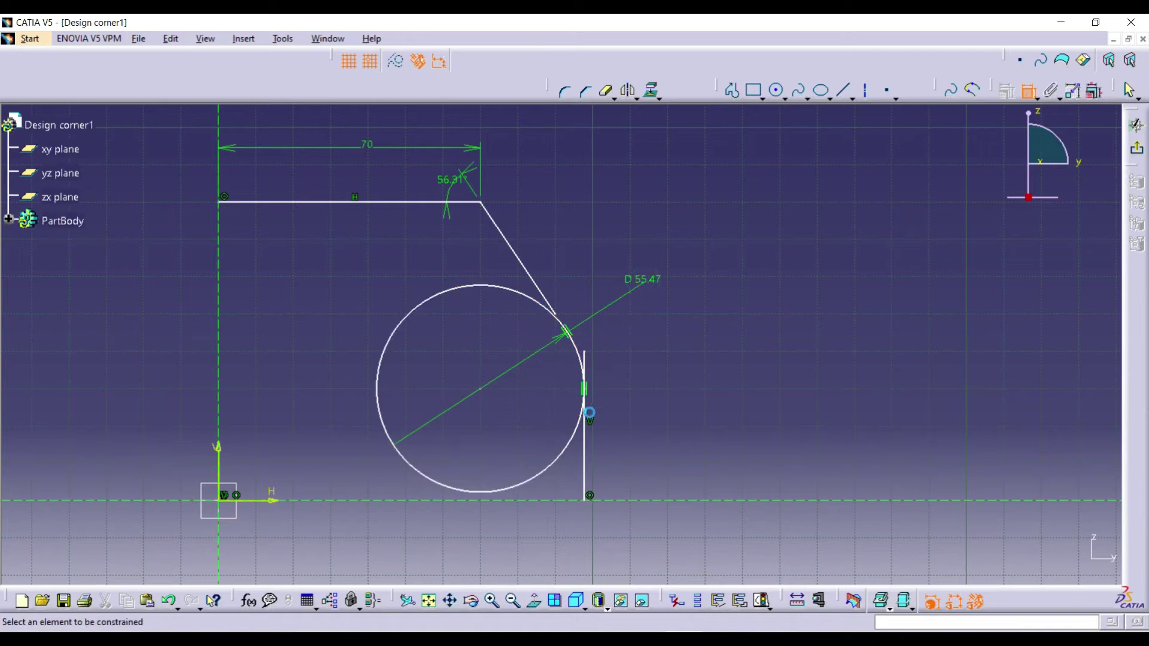
Dimension the height from the vertical line's lower end to the upper horizontal line.
left_click(395, 205)
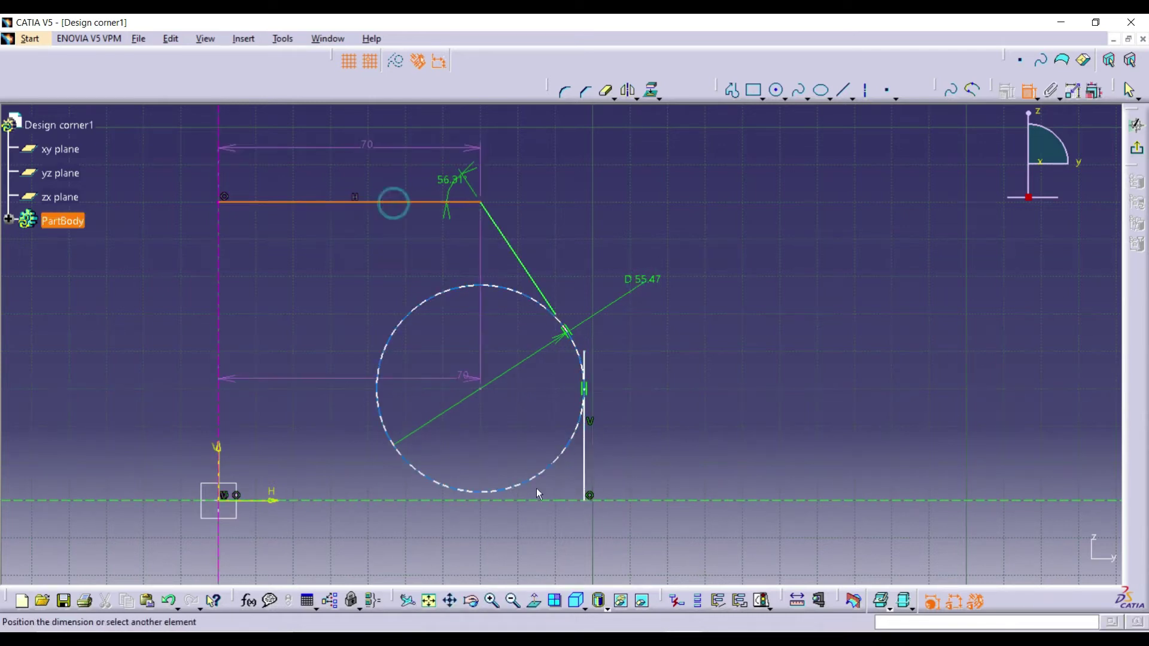
left_click(589, 496)
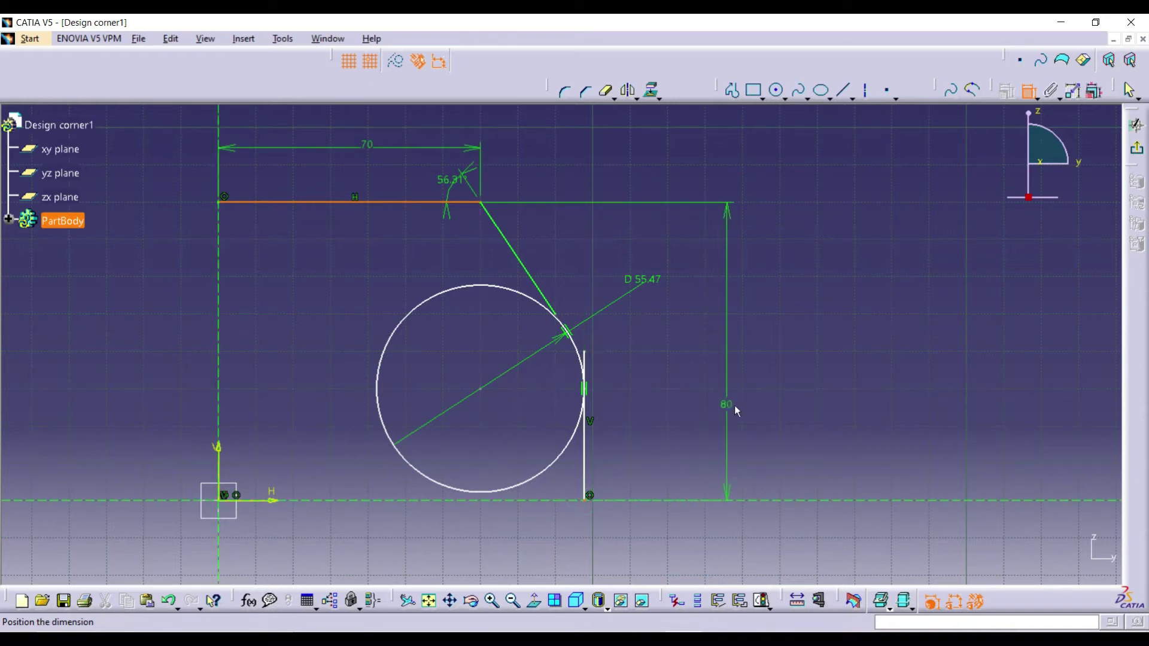
left_click(734, 405)
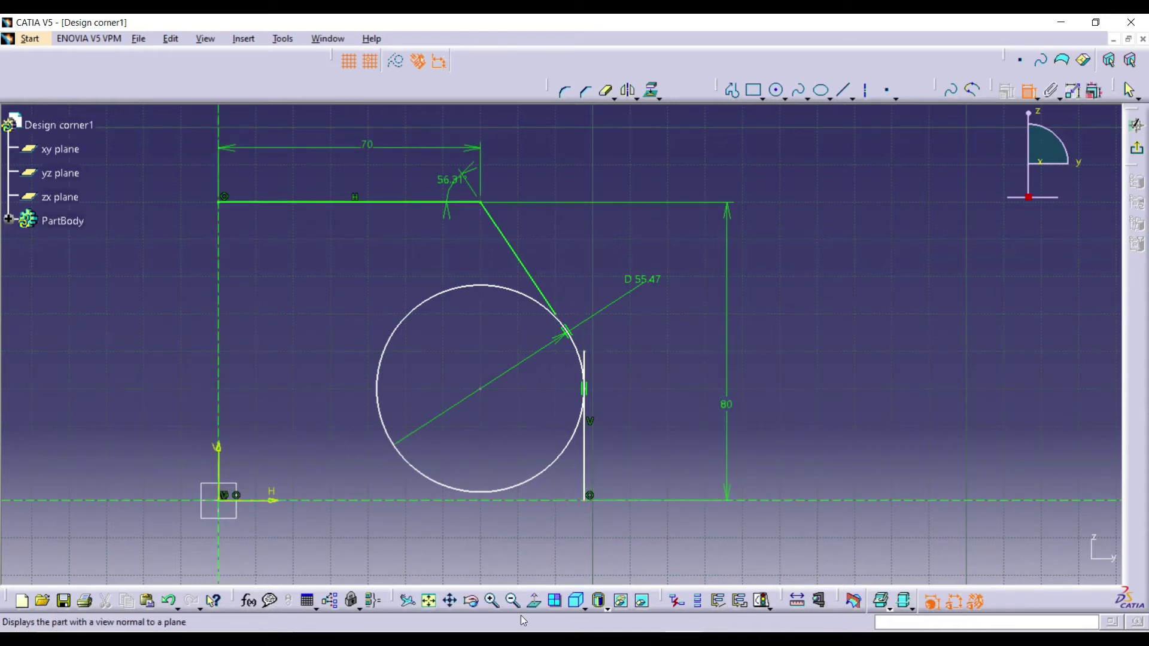
Check the right view in Drawing1.pdf and set the distance from the vertical axis to the sloping line's upper end to 32 mm.
key("alt+Tab")
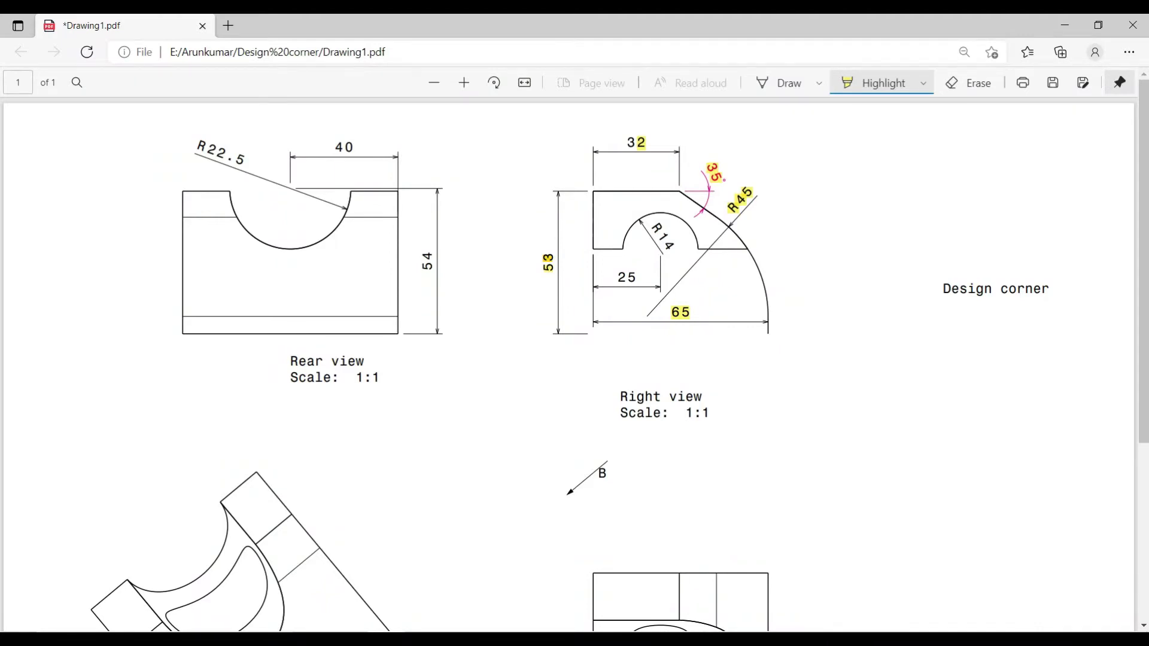
key("alt+Tab")
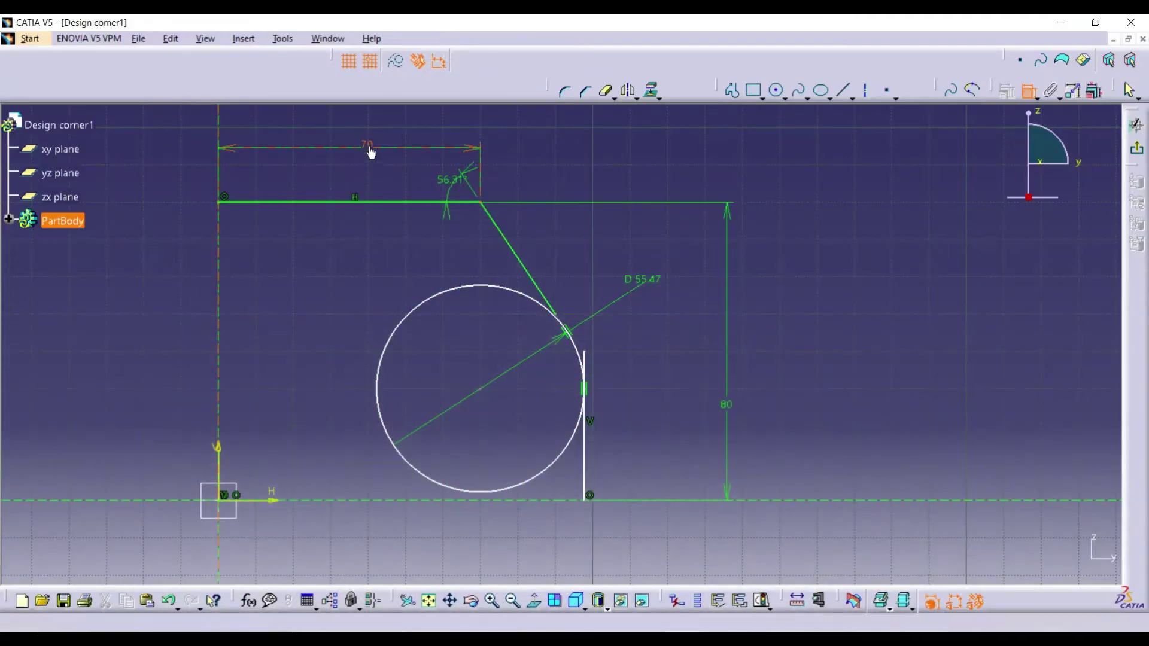
double_click(369, 147)
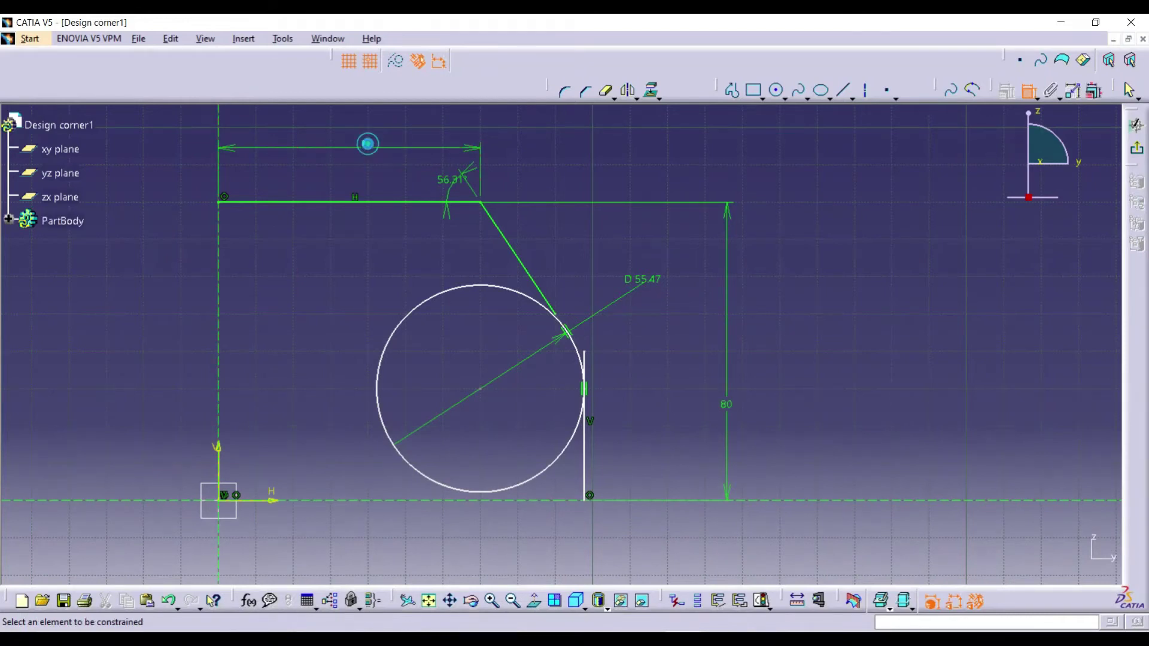
type("32mm")
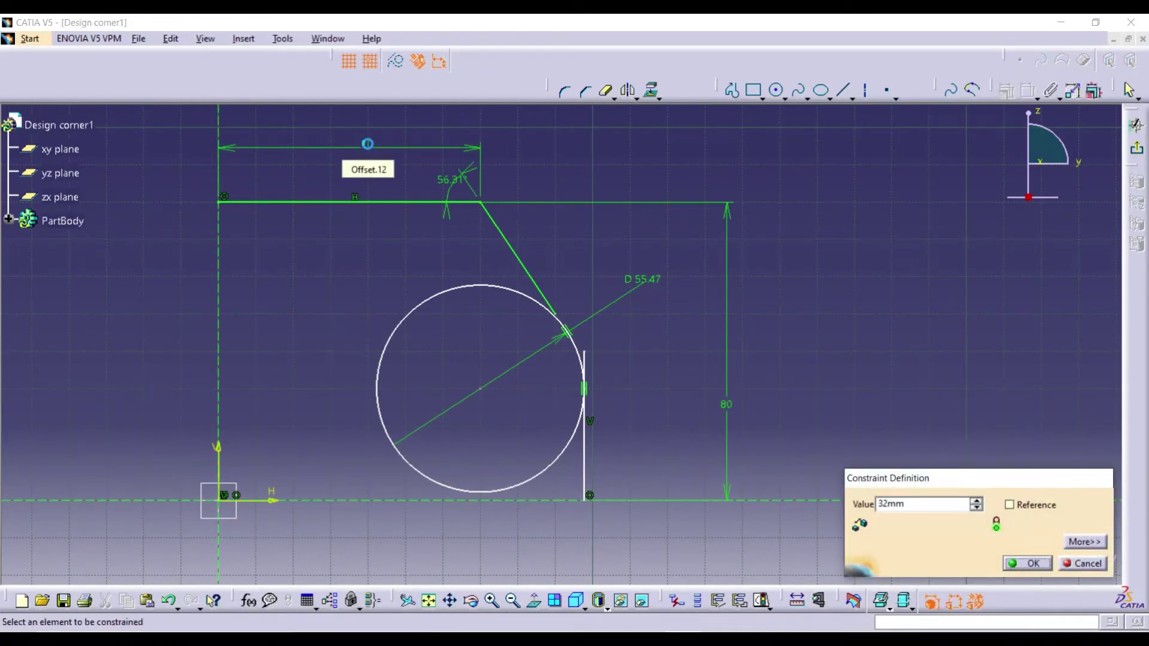
key("Return")
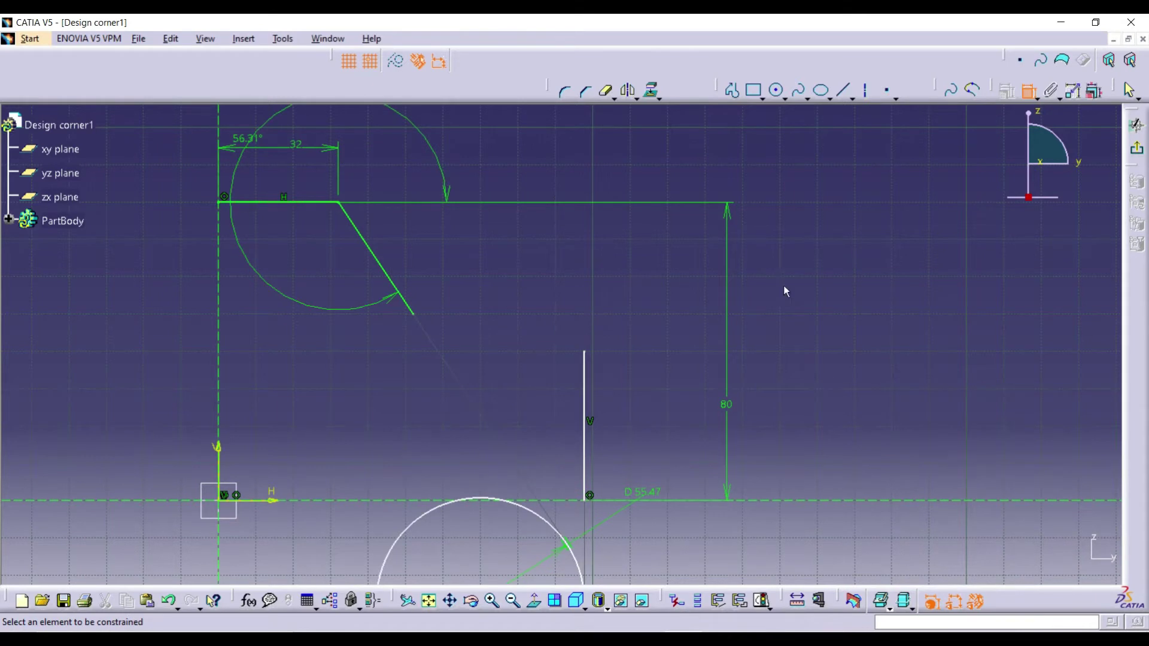
left_click(477, 500)
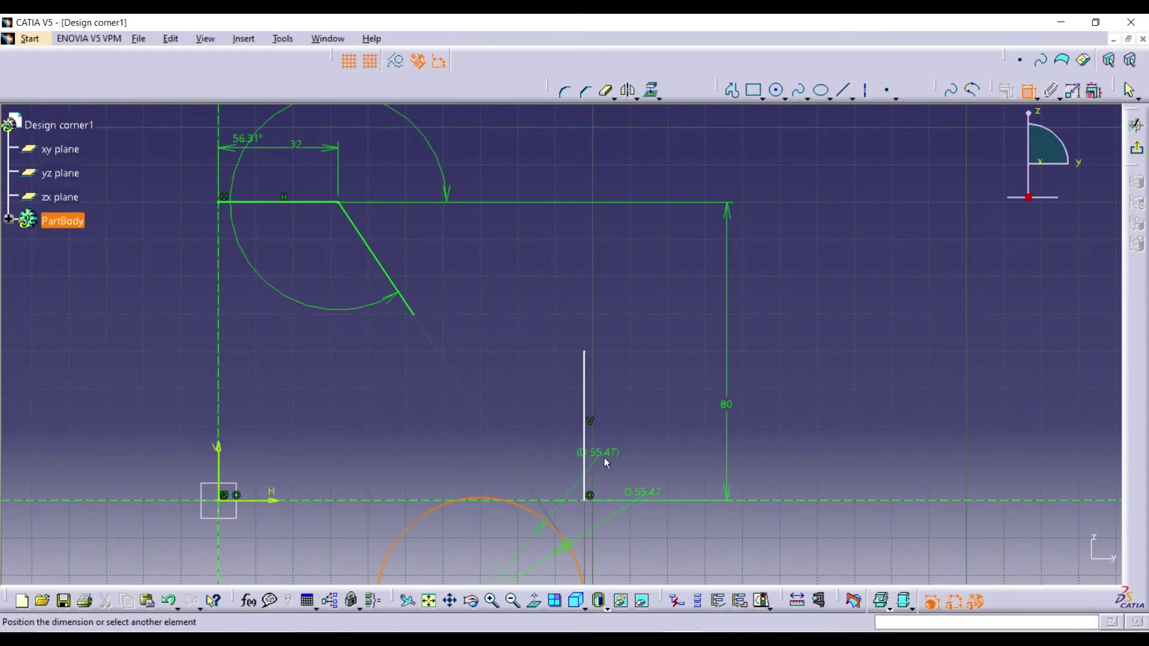
key("Escape")
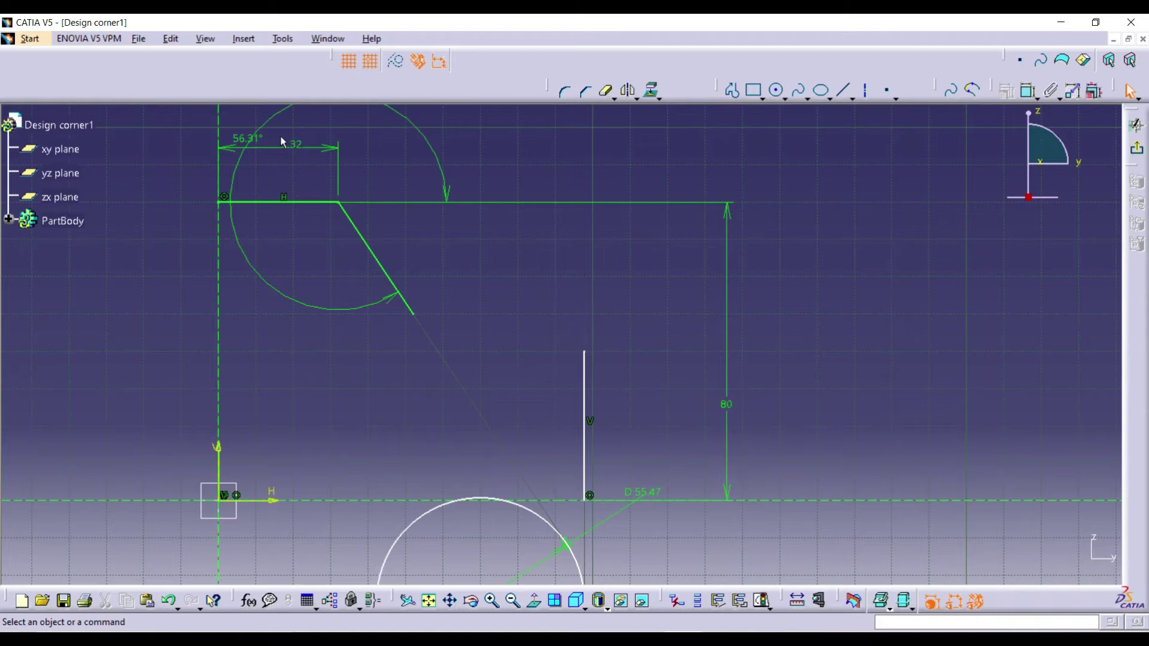
Set the angle between the horizontal and sloping lines to 35 degrees.
left_click(250, 146)
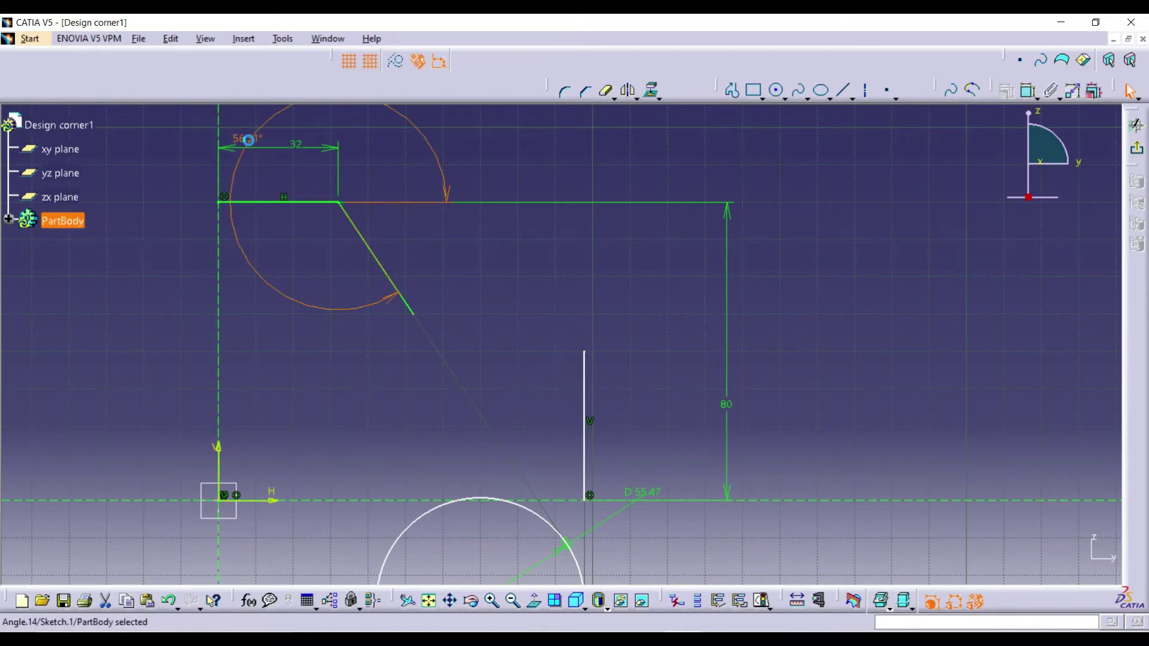
double_click(250, 145)
left_click(865, 633)
key("alt+Tab")
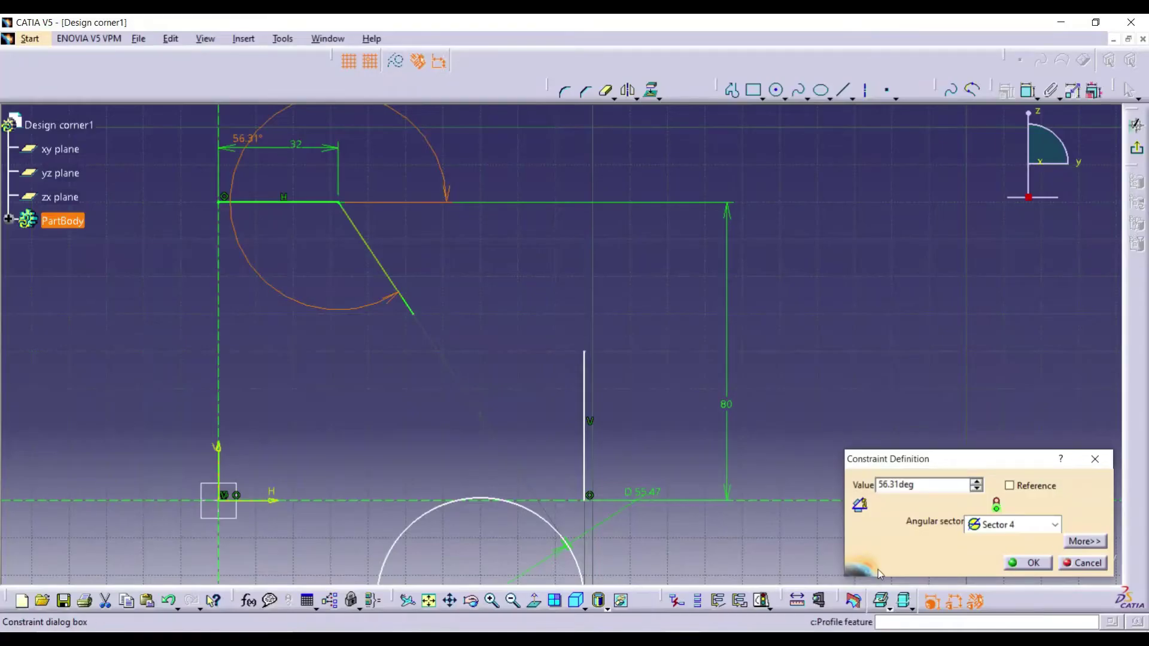
type("35")
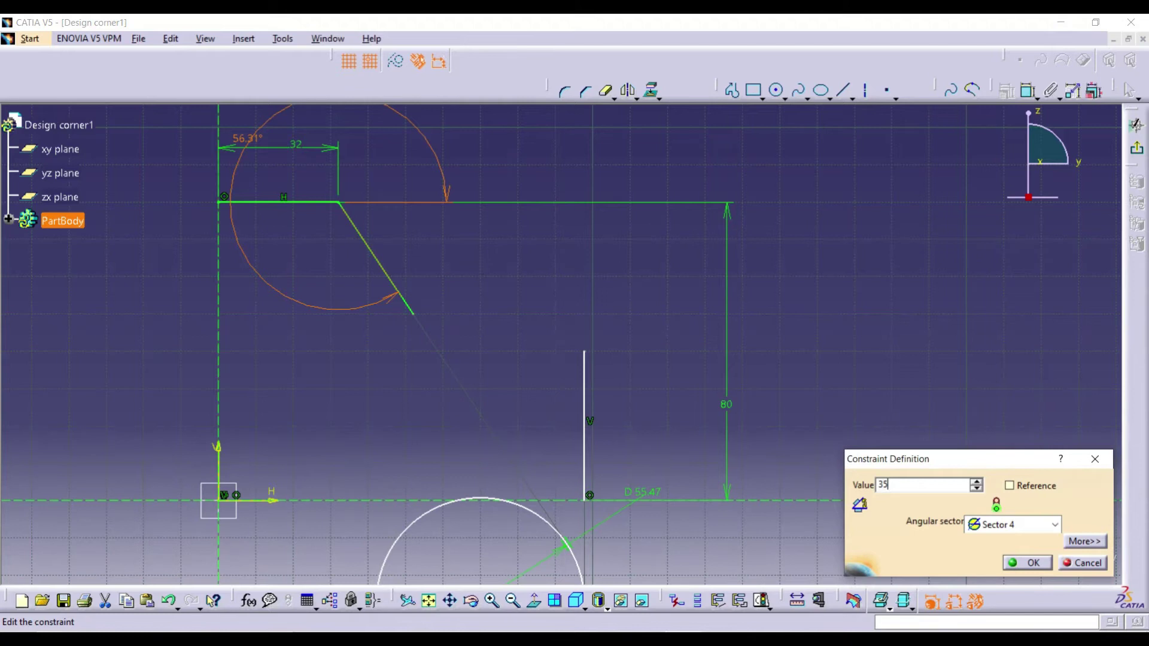
key("Return")
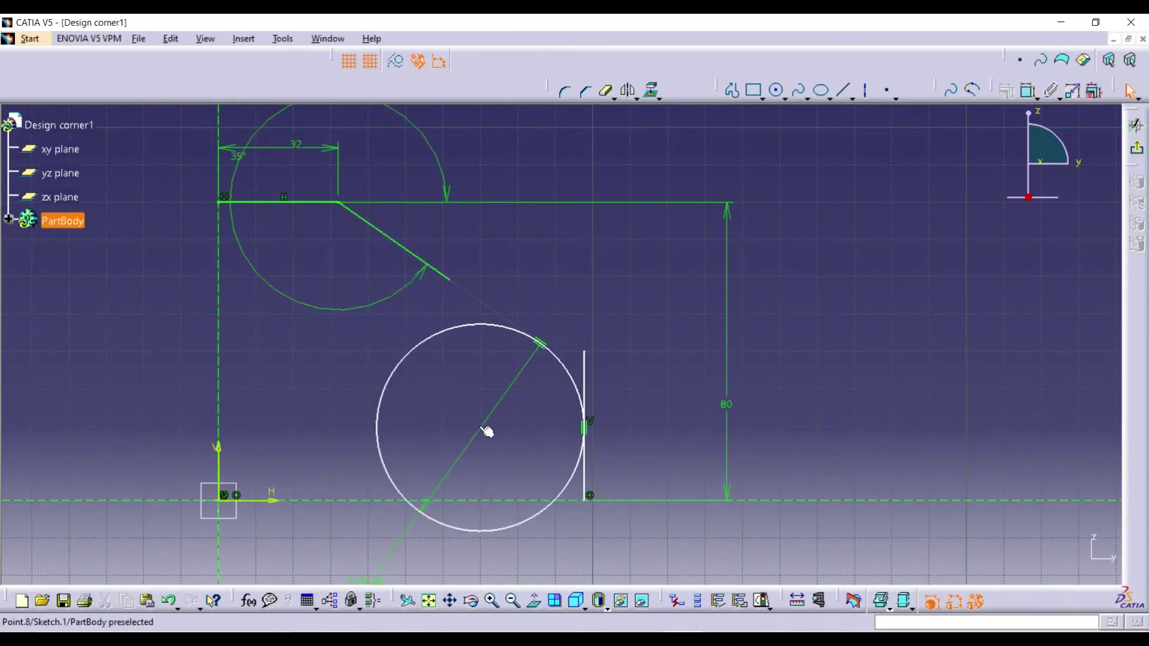
Move the circle up against the sloping line, and trim off its inner portion and the sloping line's overhang beyond the tangent point.
left_click_drag(475, 429, 330, 380)
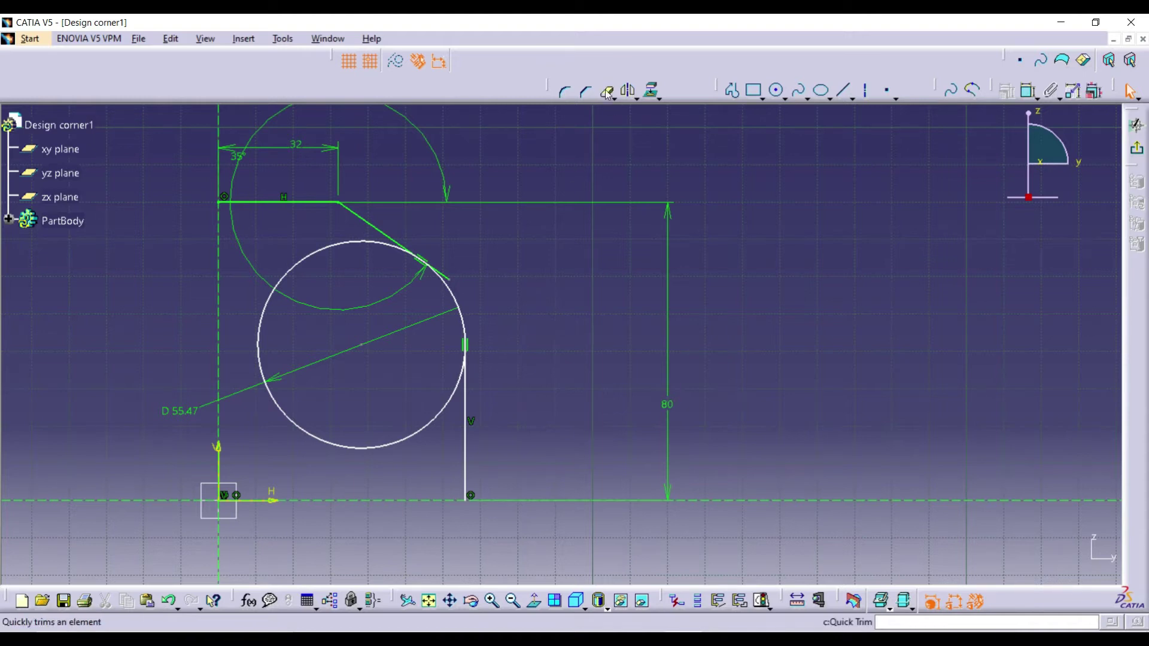
left_click(324, 259)
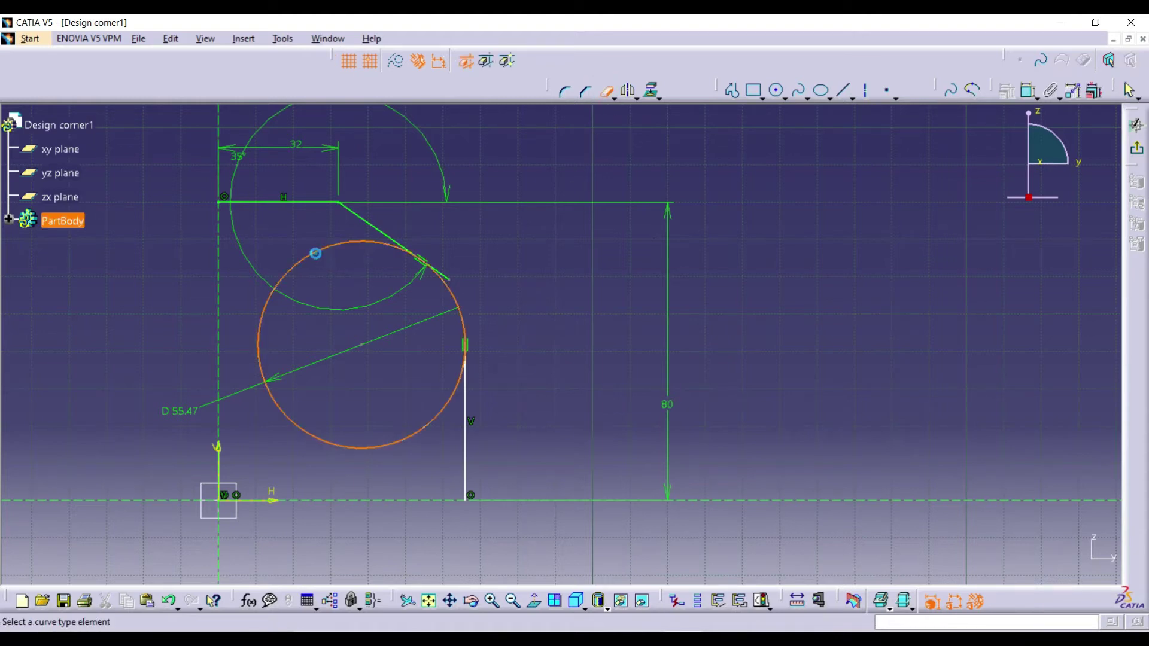
mouse_move(460, 295)
middle_mouse_down()
mouse_move(475, 282)
mouse_move(471, 248)
mouse_move(540, 369)
mouse_move(493, 267)
middle_mouse_up()
middle_click_drag(506, 317, 608, 213)
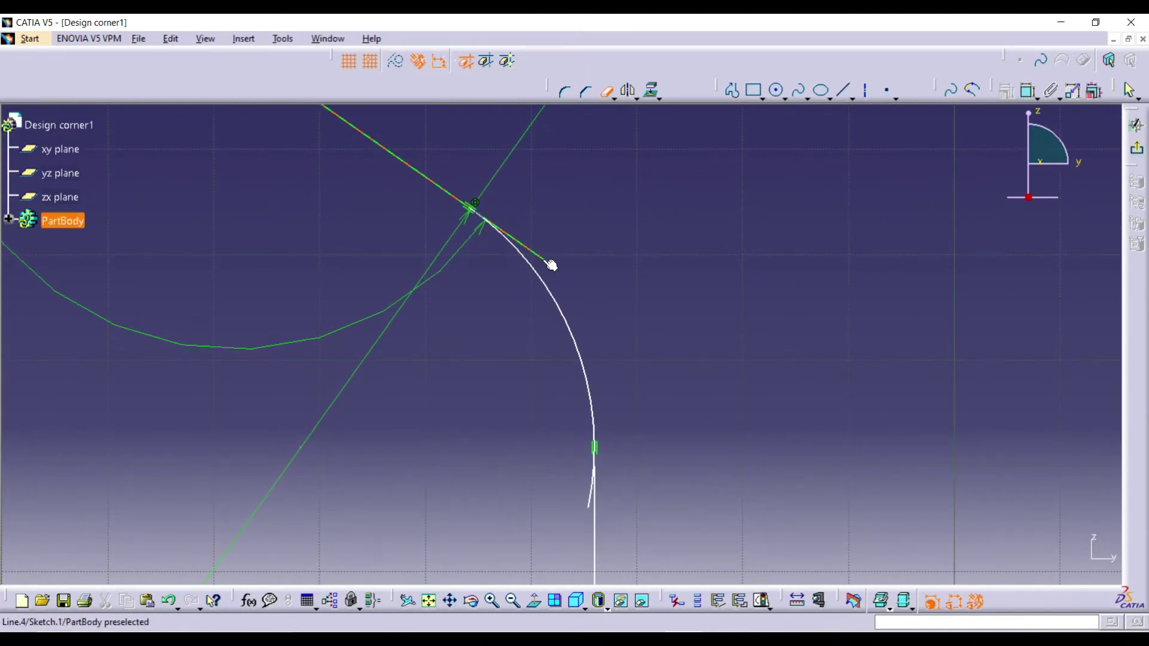
middle_click_drag(641, 307, 643, 314)
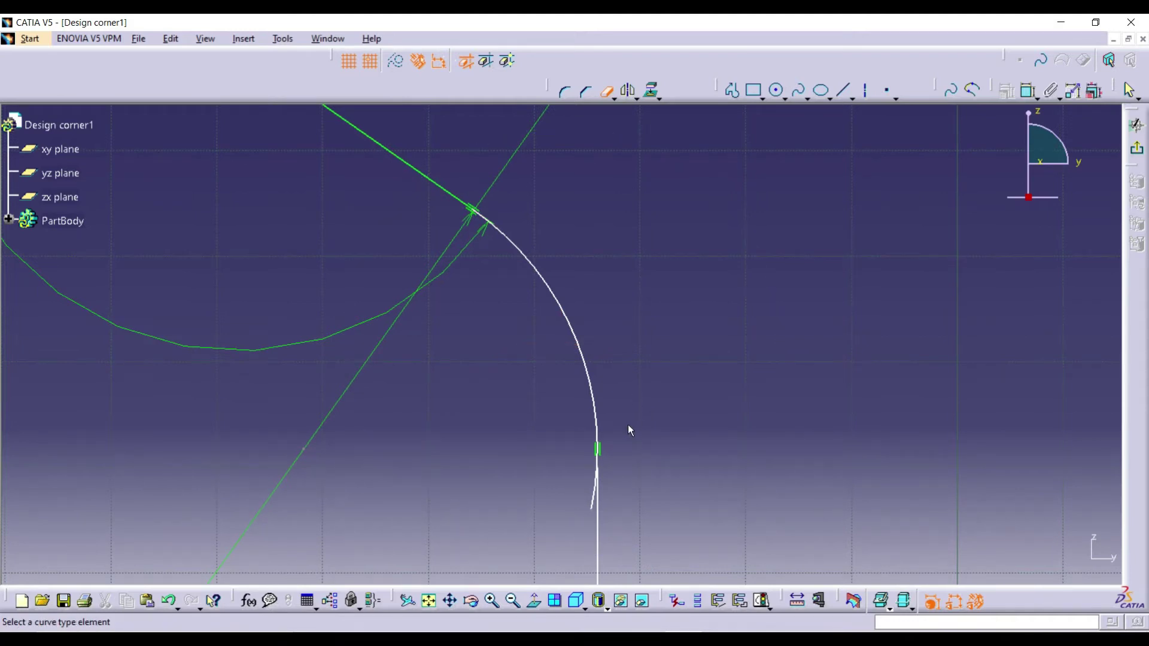
mouse_move(636, 421)
middle_mouse_down()
mouse_move(675, 529)
mouse_move(654, 477)
mouse_move(664, 389)
middle_mouse_up()
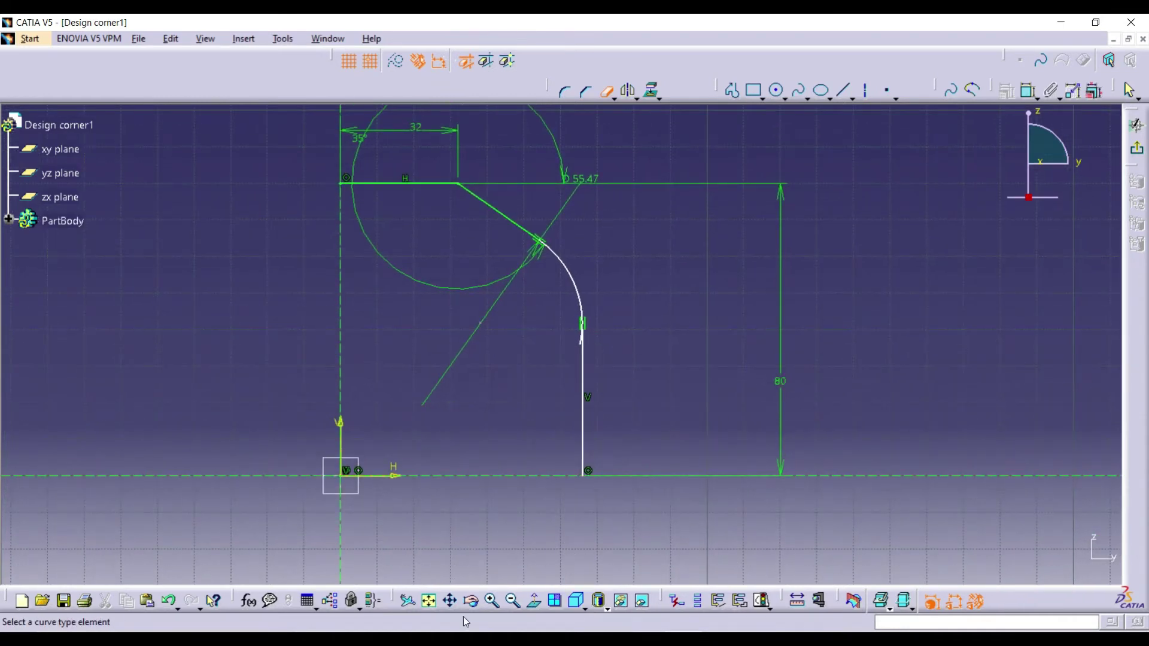
Check the right view in Drawing1.pdf, switch the arc's diameter dimension to a radius, and set it to 45 mm.
key("alt+Tab")
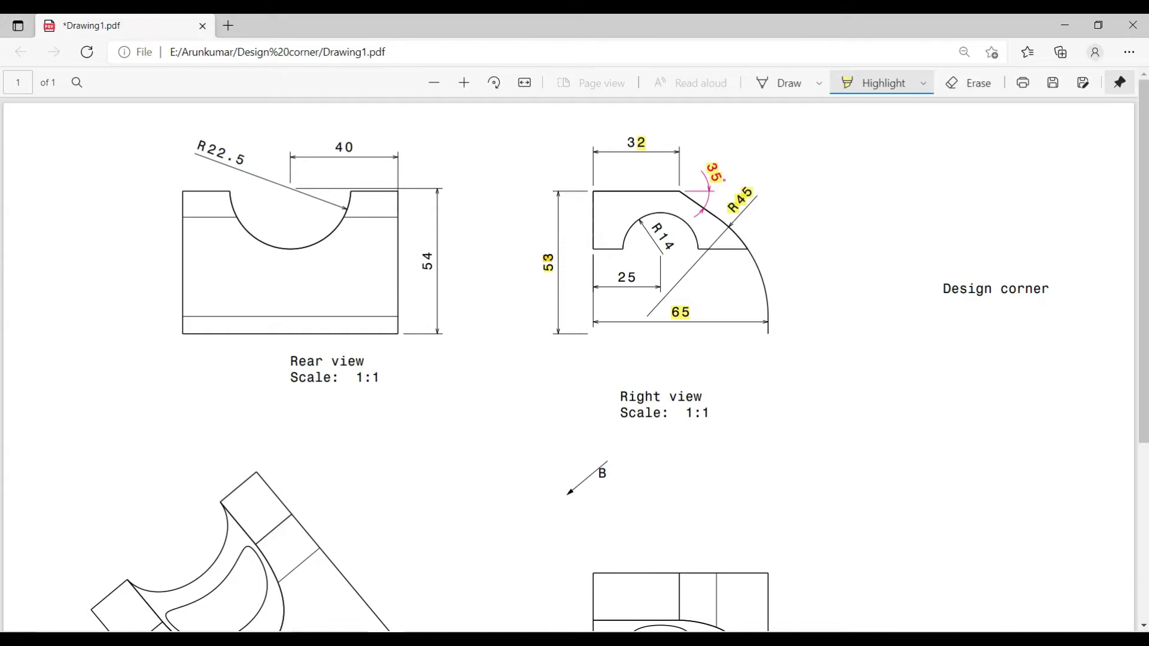
key("alt+Tab")
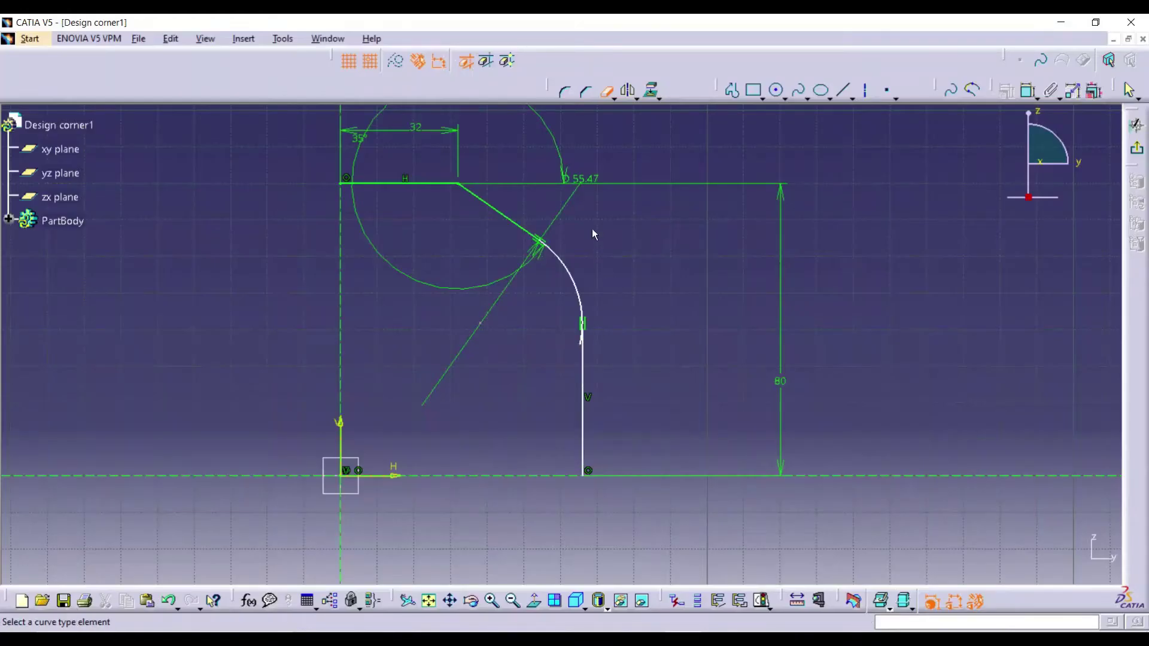
left_click_drag(586, 186, 658, 249)
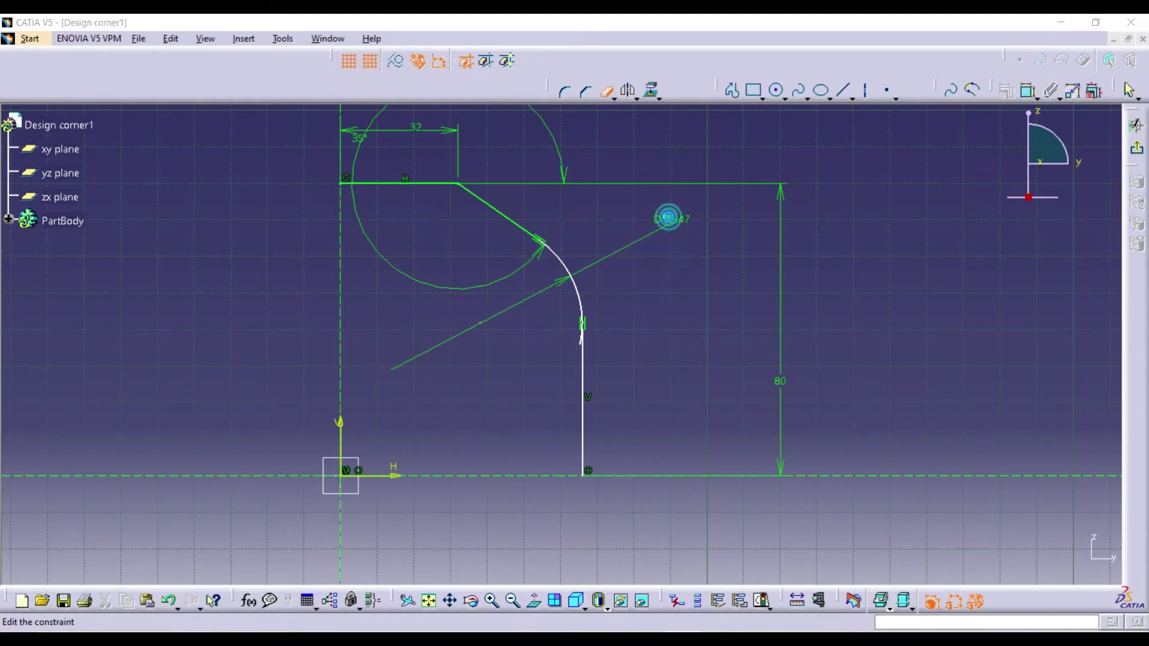
double_click(670, 221)
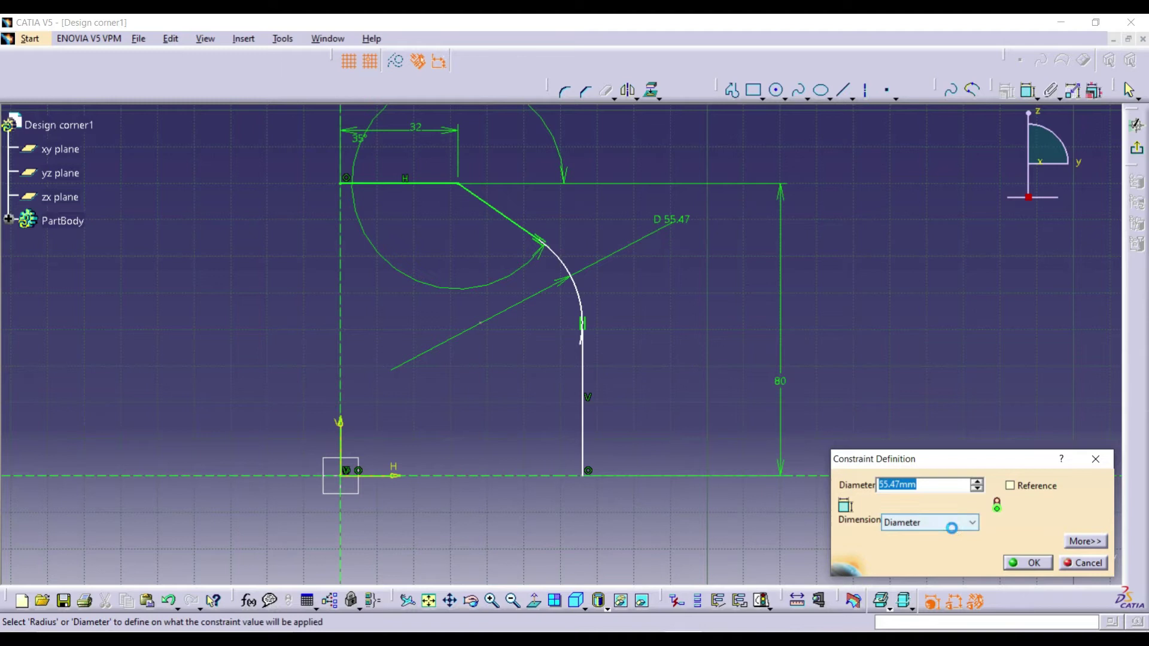
left_click(949, 522)
left_click(938, 534)
double_click(915, 484)
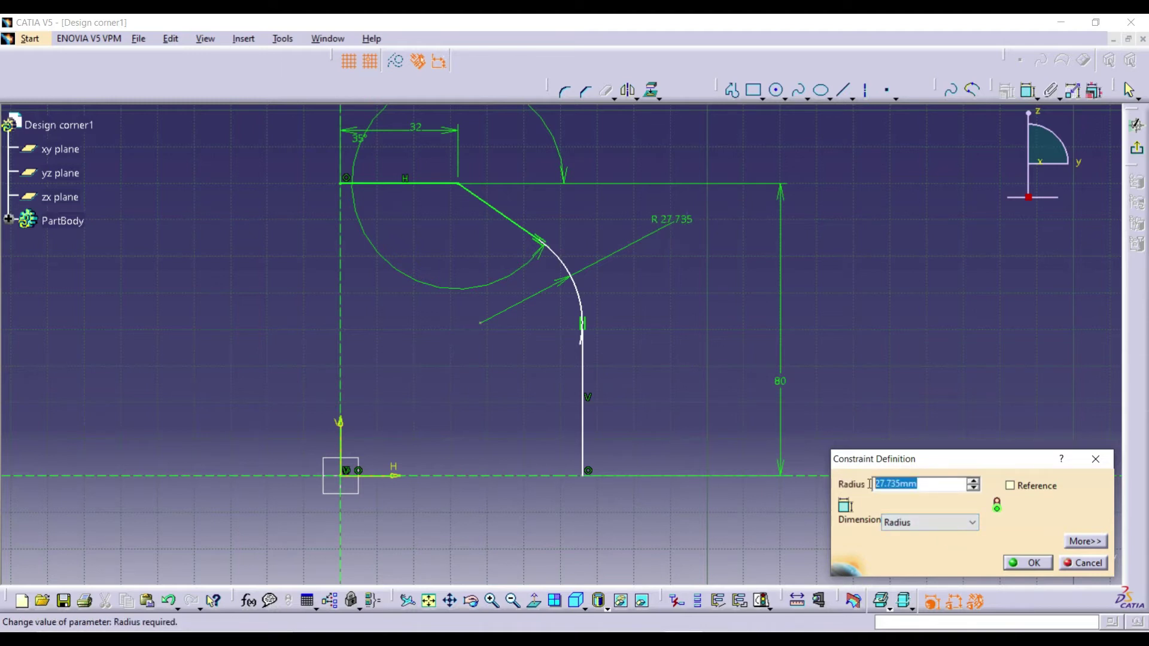
type("45")
key("Return")
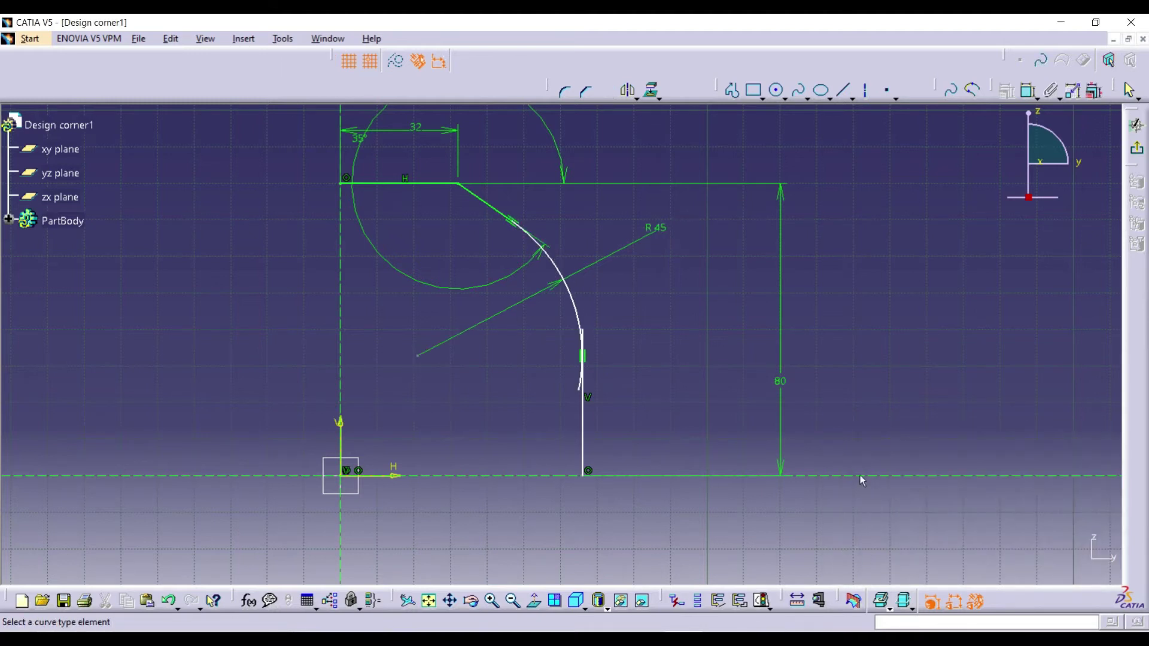
Trim the arc's lower overhang and the vertical line's upper overhang at their tangent point.
left_click(694, 317)
mouse_move(599, 391)
middle_mouse_down()
mouse_move(616, 389)
mouse_move(634, 298)
mouse_move(672, 361)
mouse_move(680, 249)
mouse_move(623, 344)
middle_mouse_up()
left_click(613, 390)
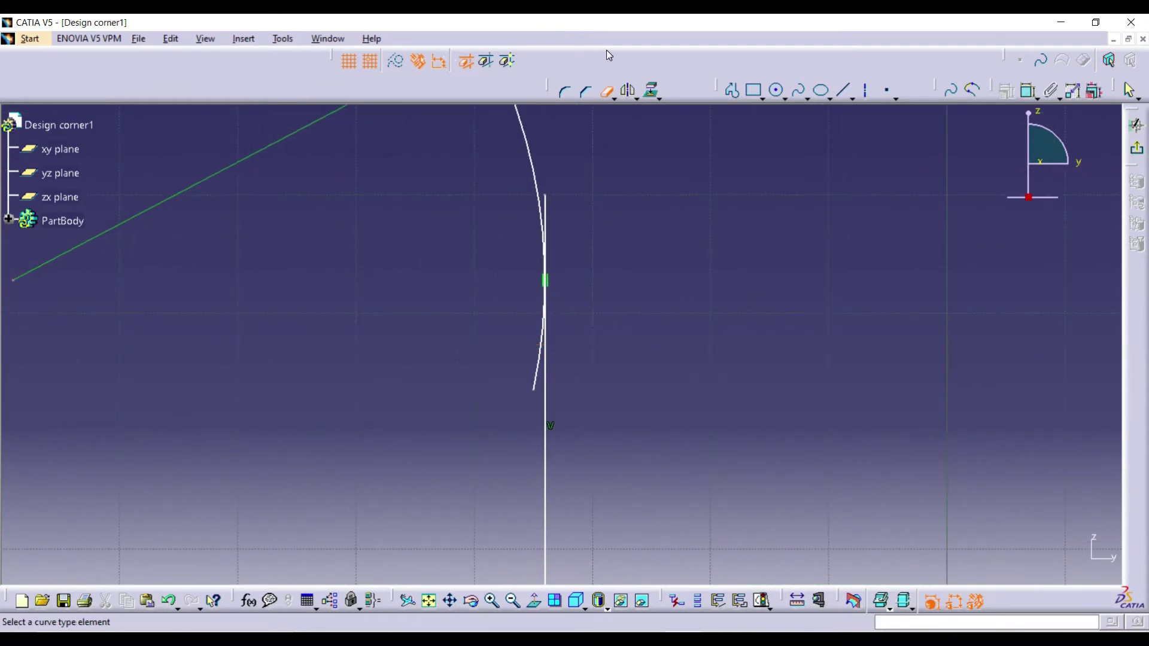
left_click(533, 372)
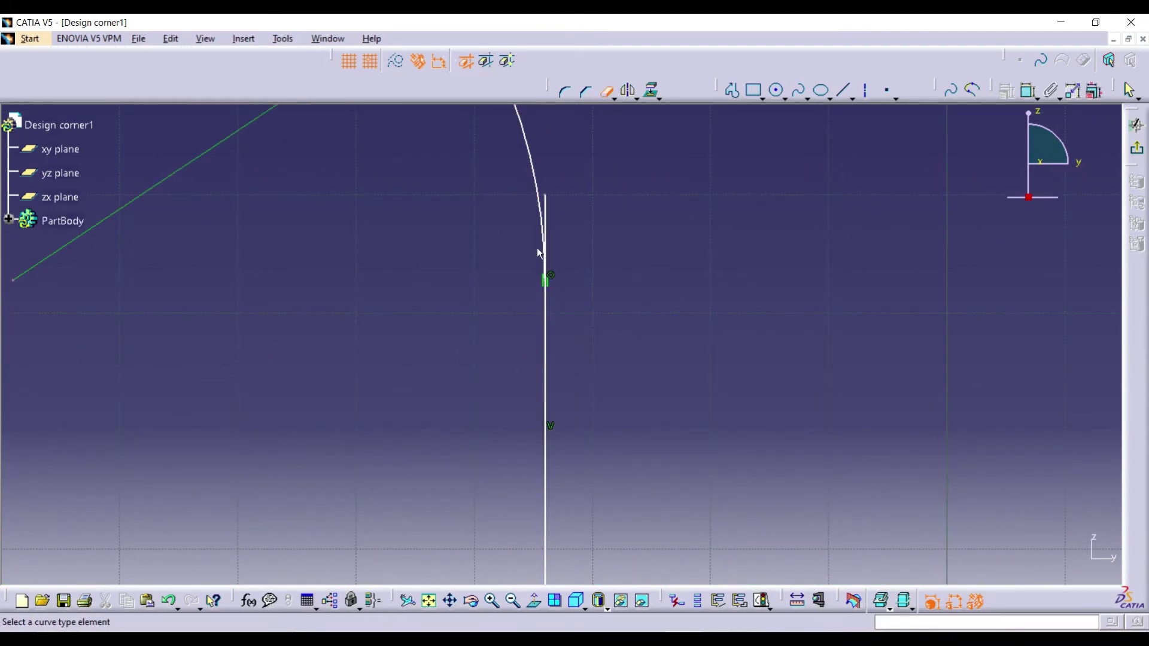
mouse_move(615, 229)
middle_mouse_down()
mouse_move(608, 164)
mouse_move(602, 298)
mouse_move(542, 282)
mouse_move(592, 282)
mouse_move(662, 482)
mouse_move(634, 375)
mouse_move(653, 353)
middle_mouse_up()
left_click(521, 271)
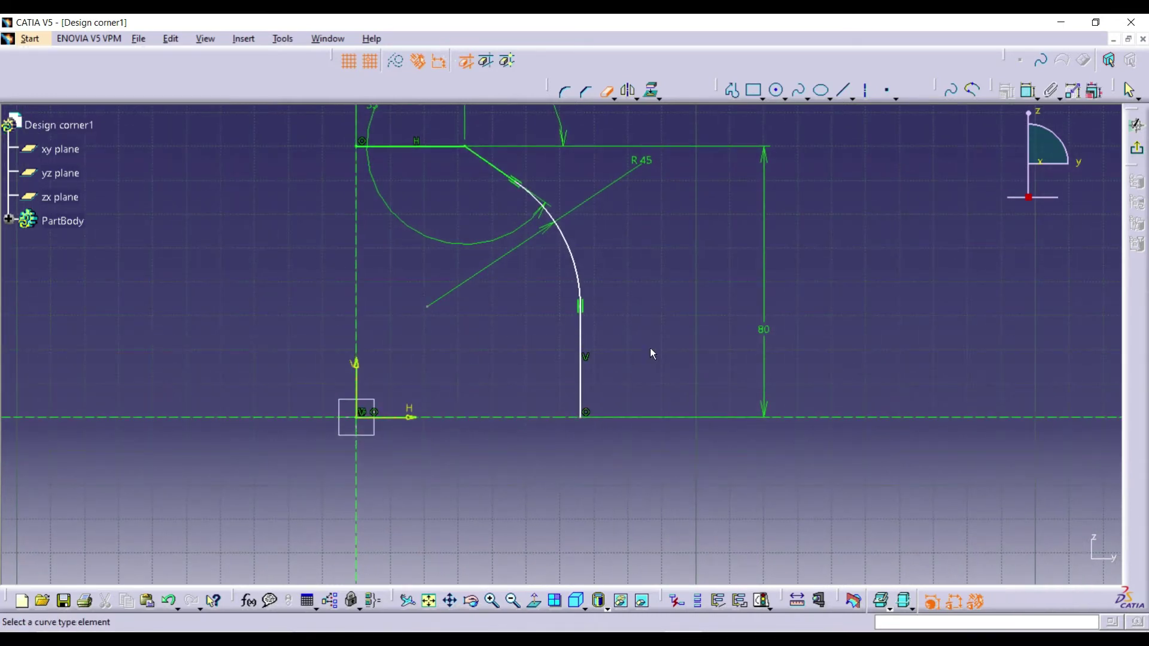
key("Escape")
Check the overall width in Drawing1.pdf and dimension the distance from the vertical axis to the vertical line as 65 mm.
mouse_move(649, 353)
middle_mouse_down()
mouse_move(561, 343)
mouse_move(849, 329)
middle_mouse_up()
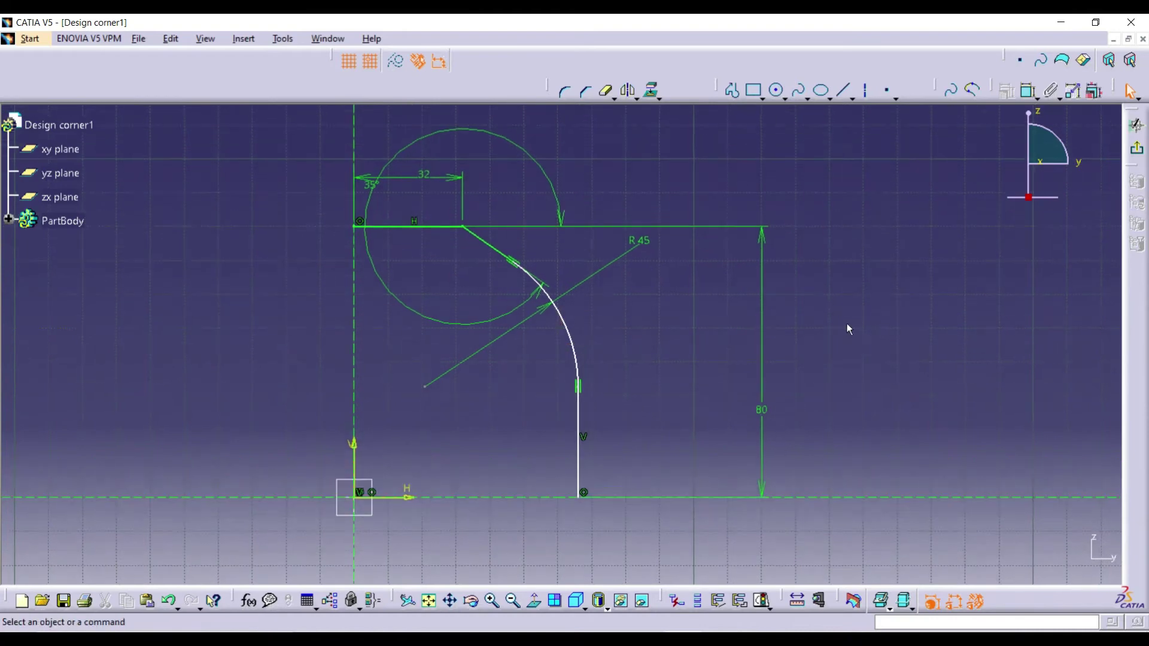
key("alt+Tab")
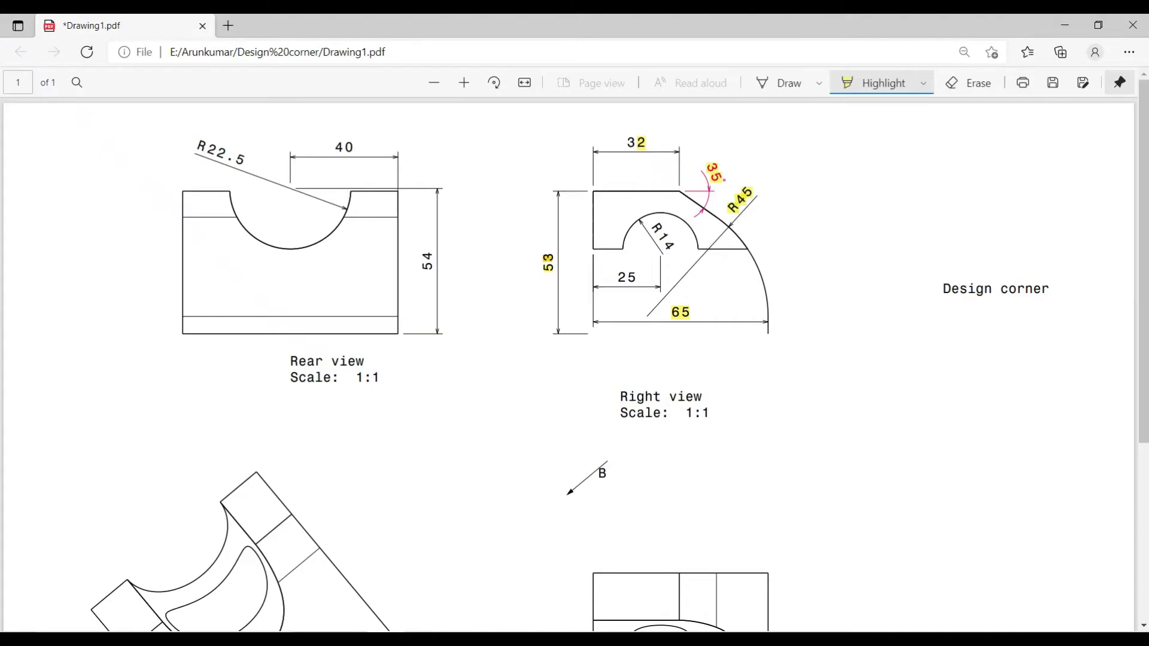
key("alt+Tab")
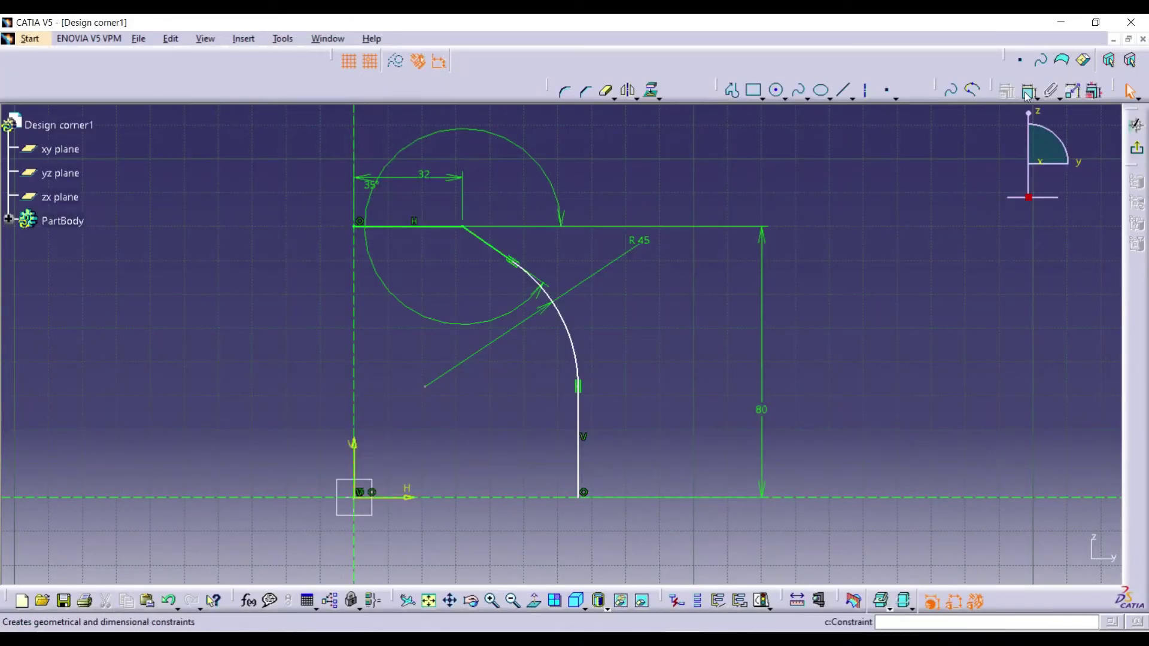
left_click(578, 425)
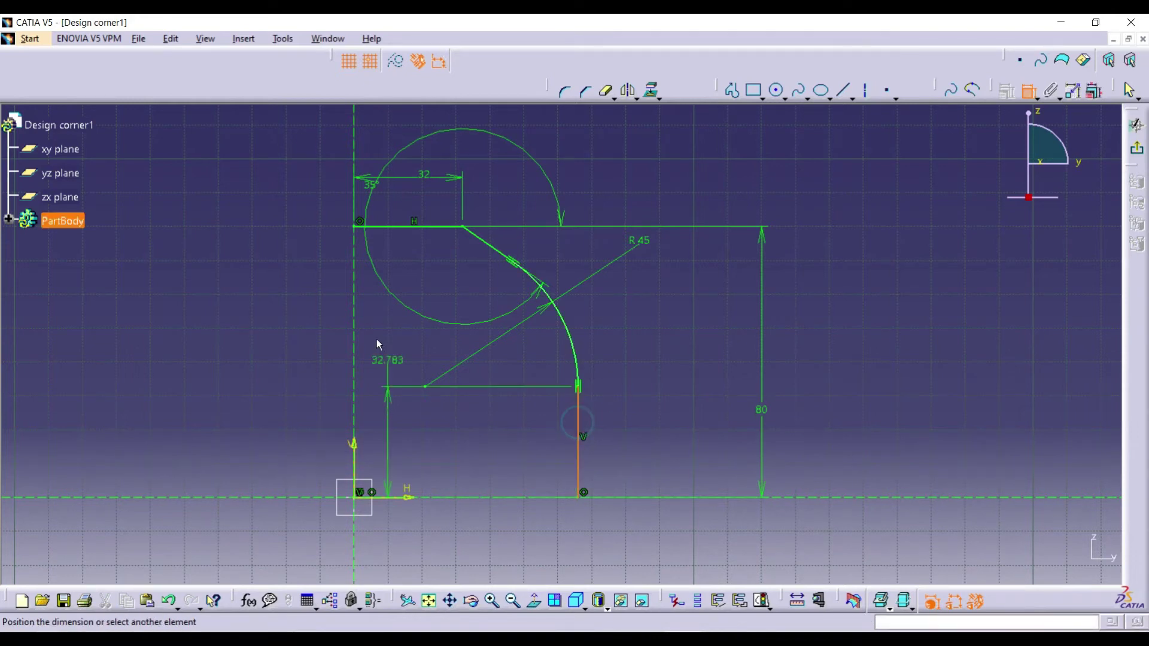
left_click(357, 329)
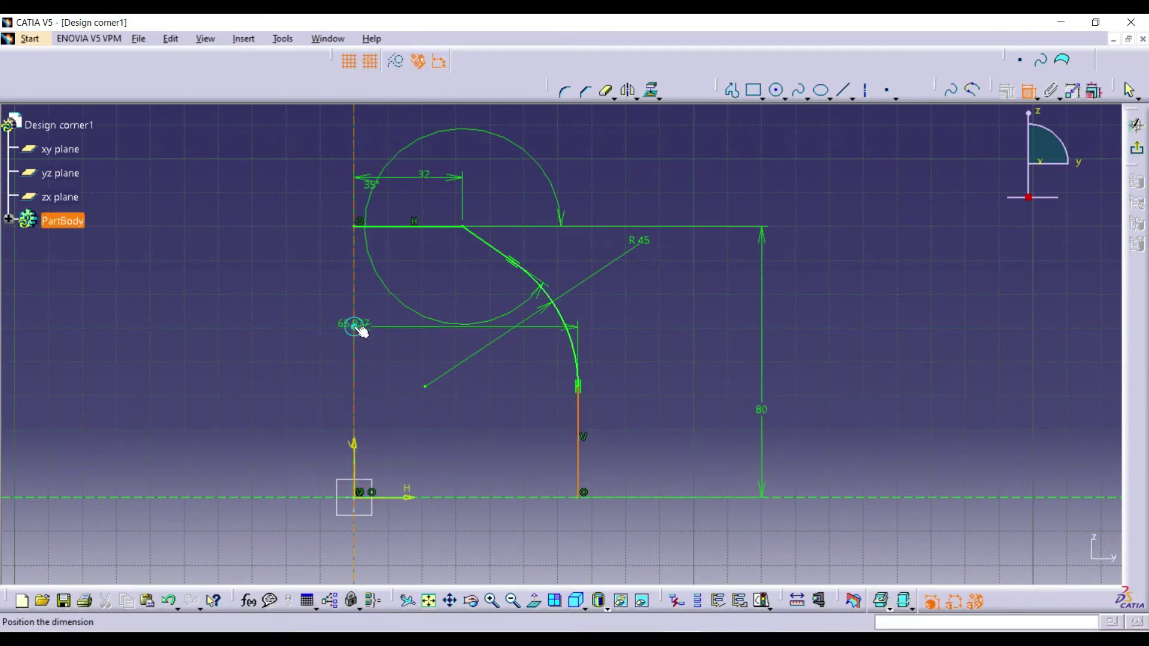
left_click(493, 557)
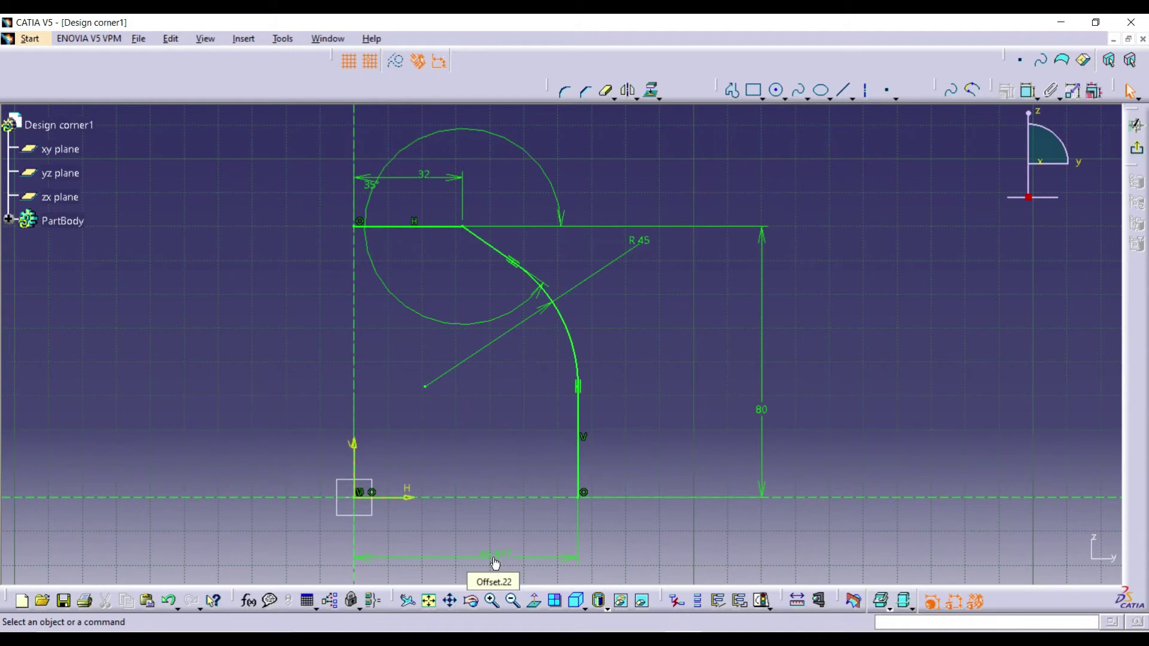
double_click(492, 555)
type("65")
key("Return")
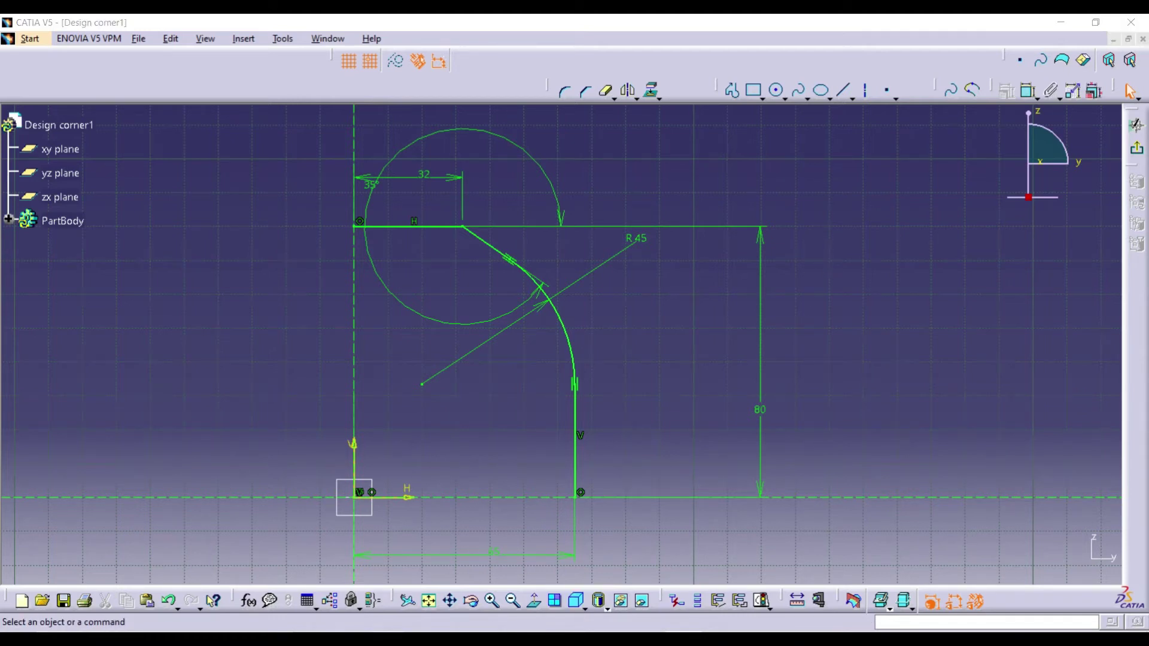
Compare the finished profile with the right view in Drawing1.pdf and exit the sketch.
key("alt+Tab")
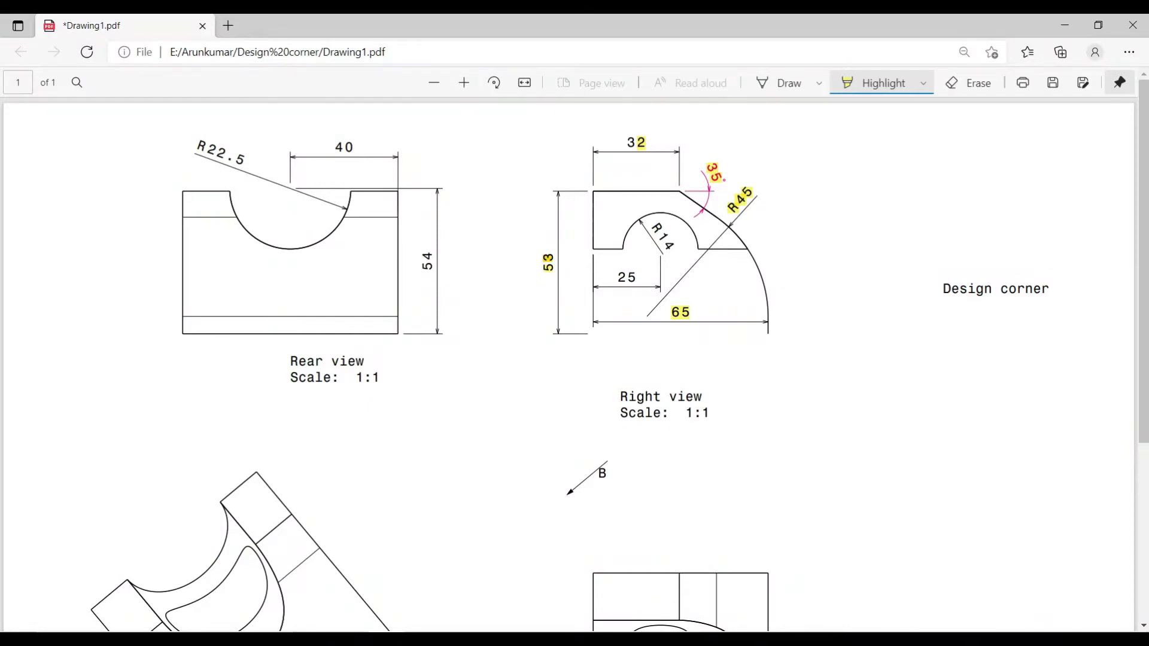
key("alt+Tab")
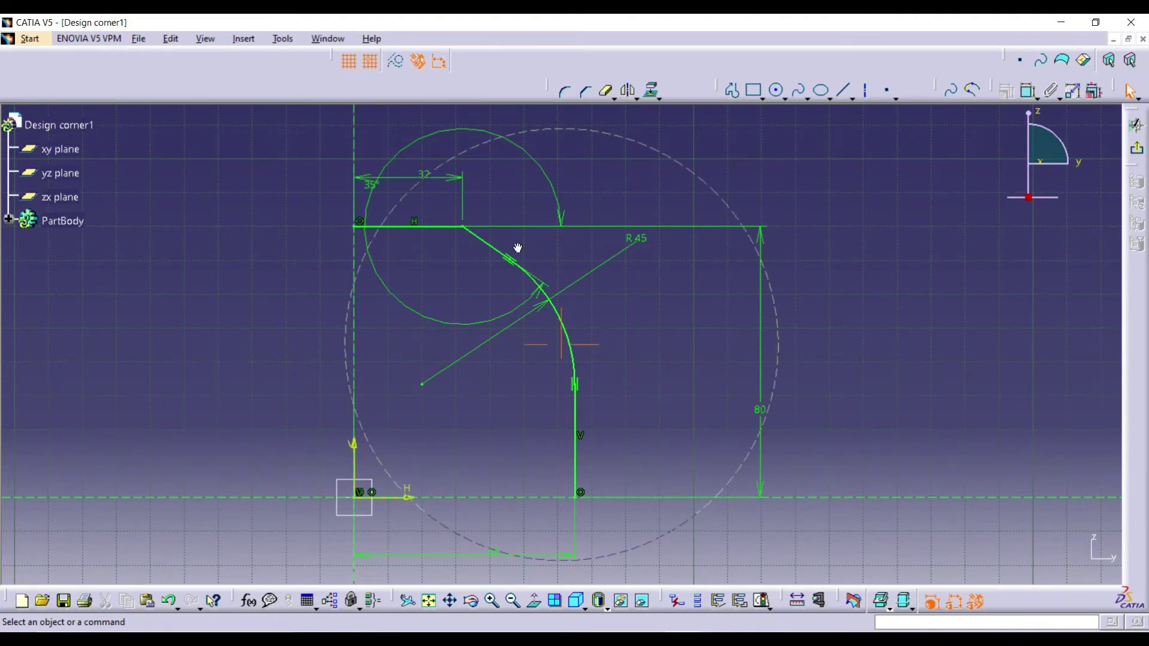
mouse_move(521, 244)
middle_mouse_down()
mouse_move(503, 235)
mouse_move(538, 187)
mouse_move(531, 284)
mouse_move(533, 257)
middle_mouse_up()
mouse_move(635, 335)
middle_mouse_down()
mouse_move(744, 311)
mouse_move(757, 270)
mouse_move(880, 267)
mouse_move(784, 297)
mouse_move(816, 431)
mouse_move(876, 309)
middle_mouse_up()
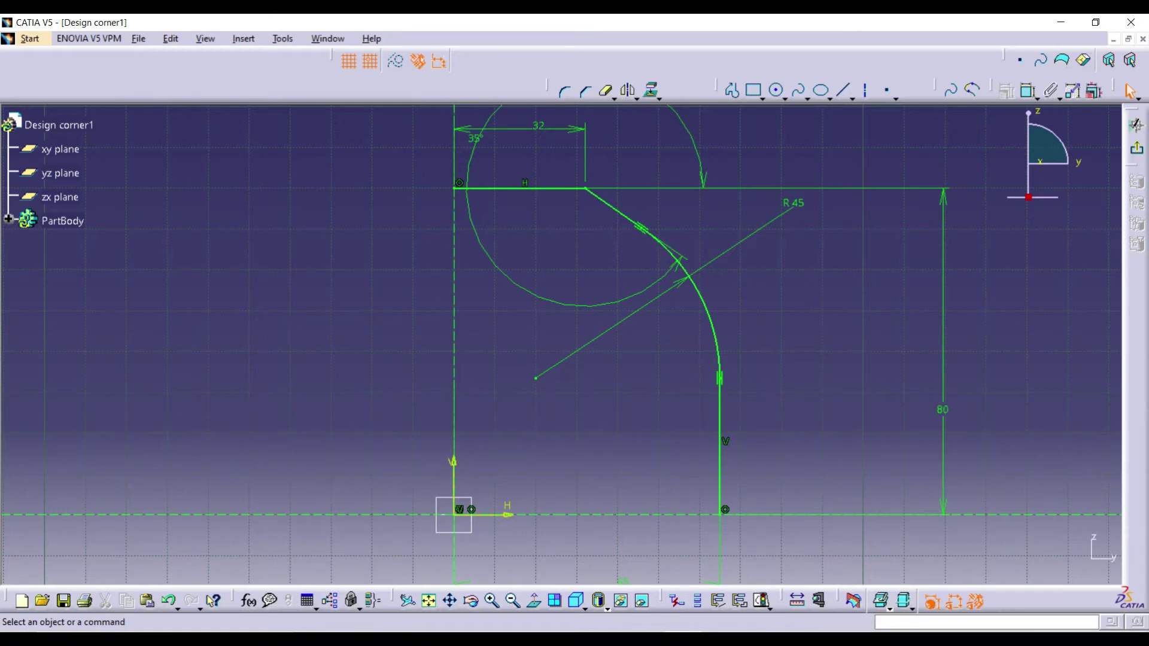
left_click(1136, 152)
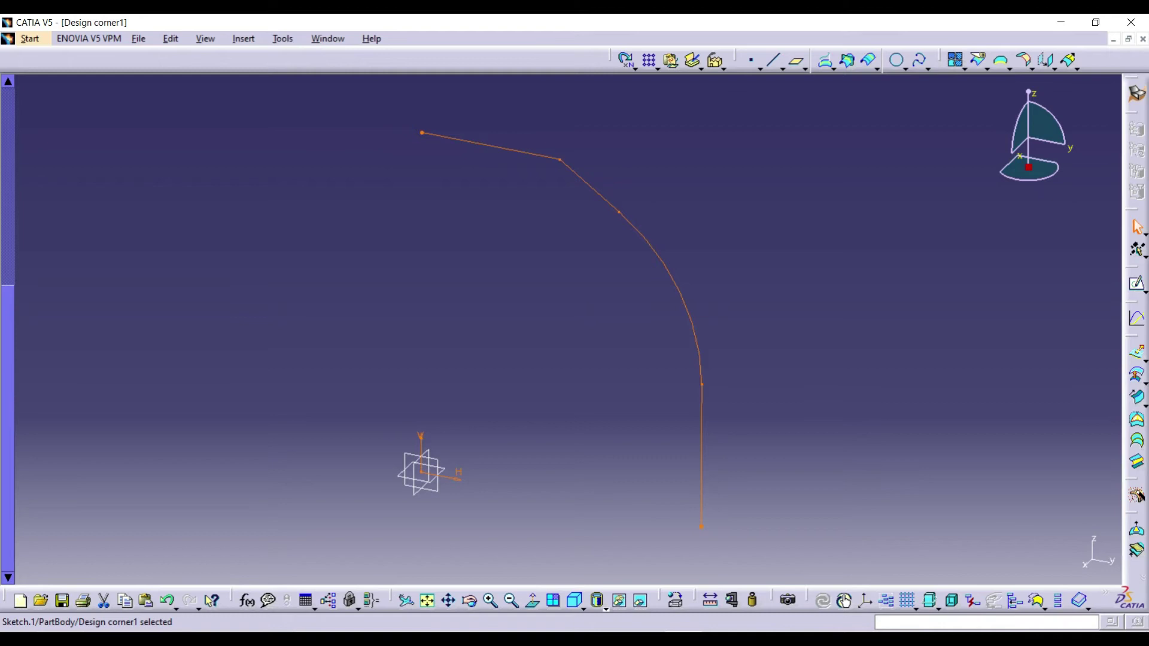
Check the views in Drawing1.pdf and extrude the profile sketch as a surface 75 mm along the sketch normal.
left_click(1136, 358)
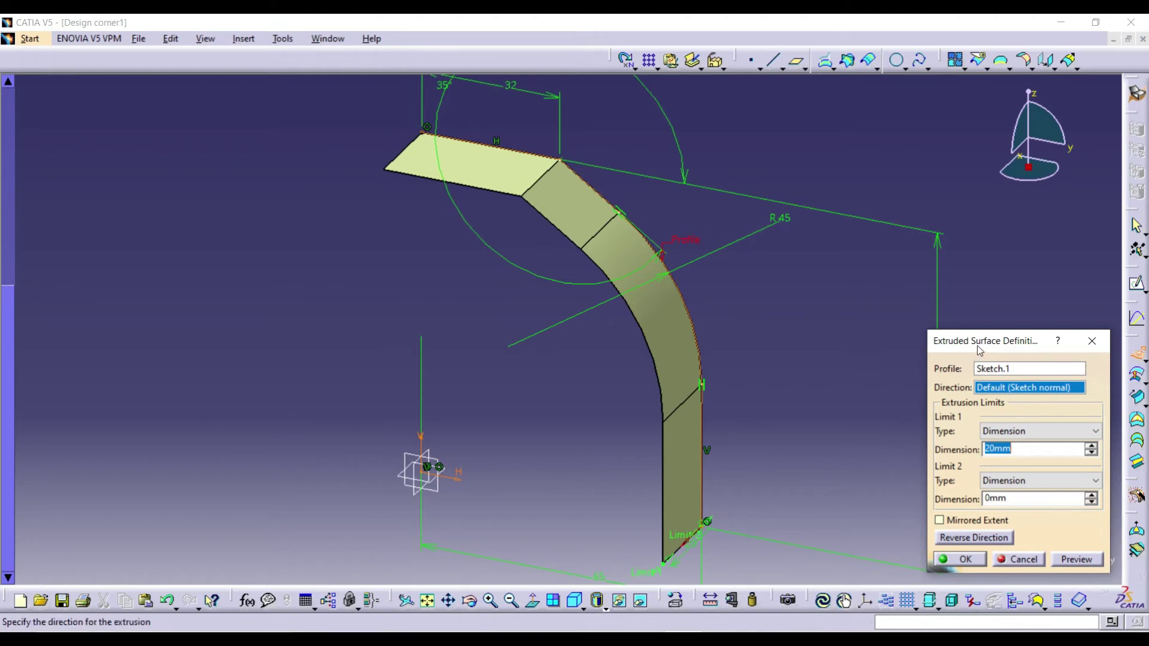
left_click_drag(980, 351, 941, 293)
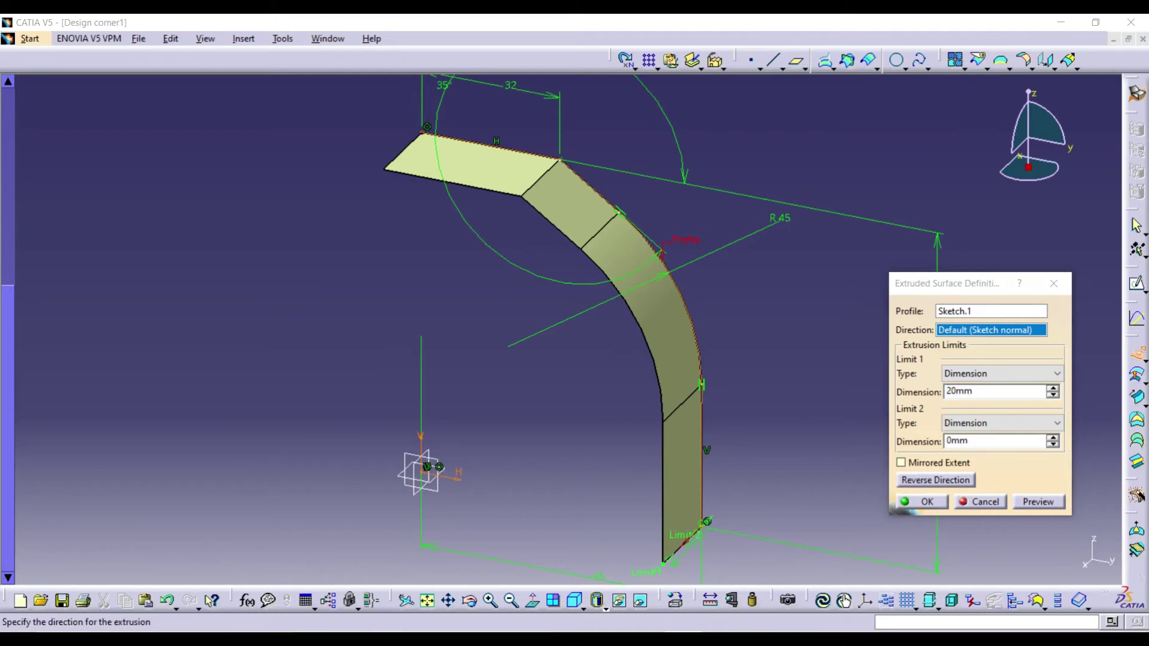
key("alt+Tab")
scroll(455, 389, "down", 3)
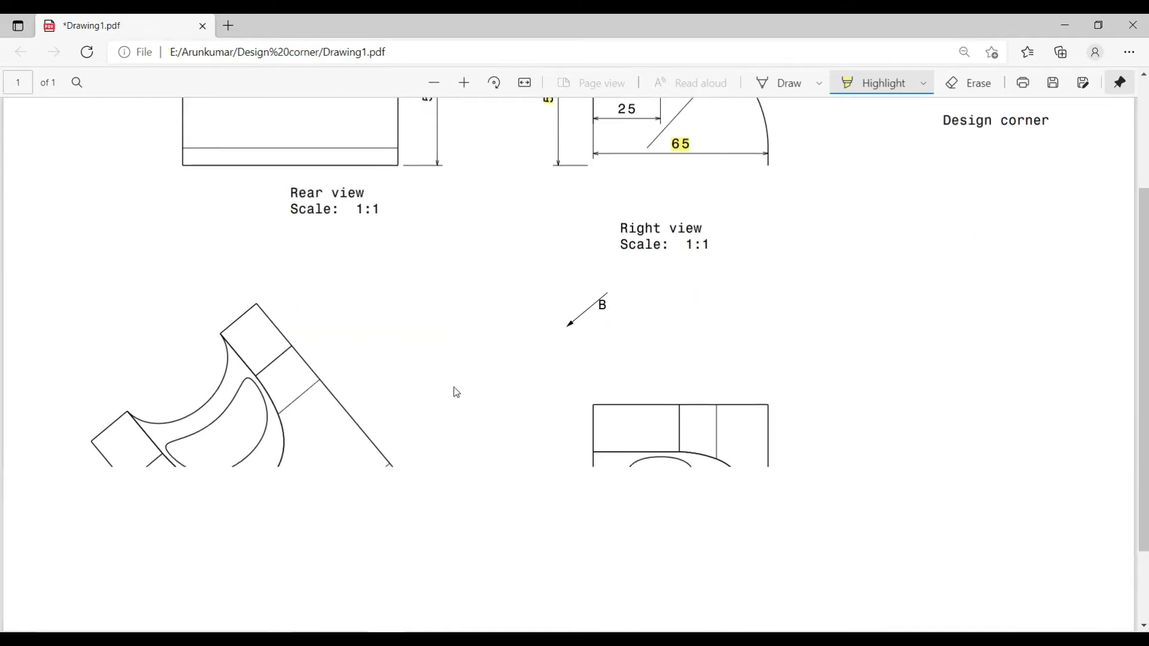
scroll(454, 385, "up", 3)
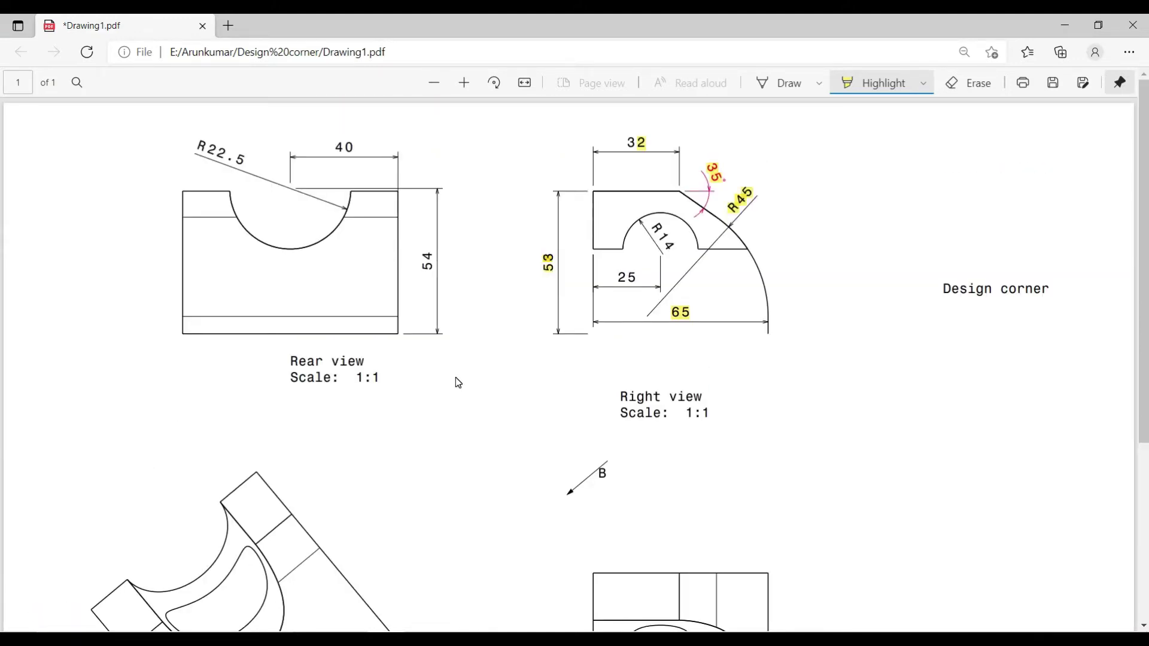
scroll(456, 379, "down", 5)
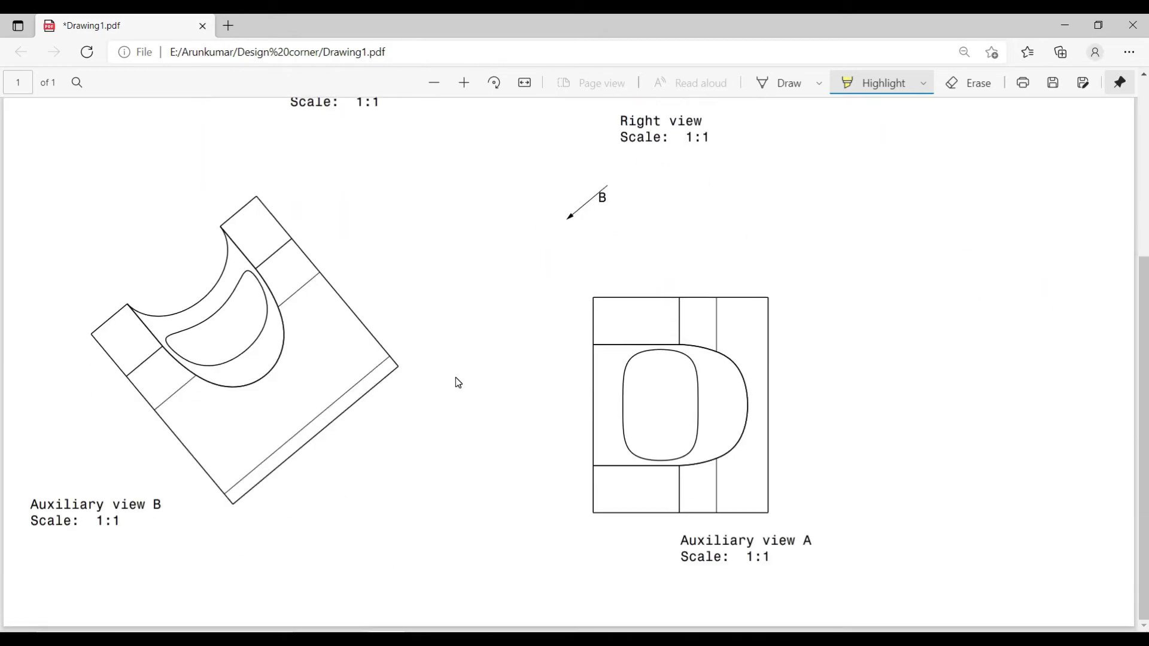
key("alt+Tab")
left_click_drag(960, 392, 946, 392)
type("75")
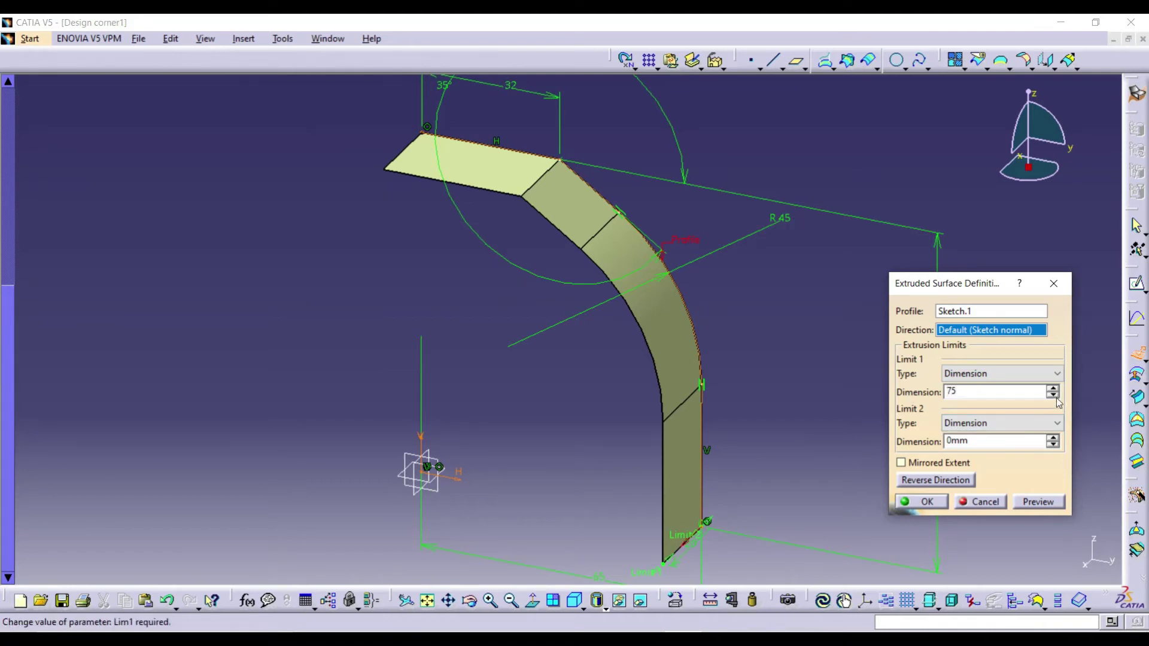
left_click(1030, 502)
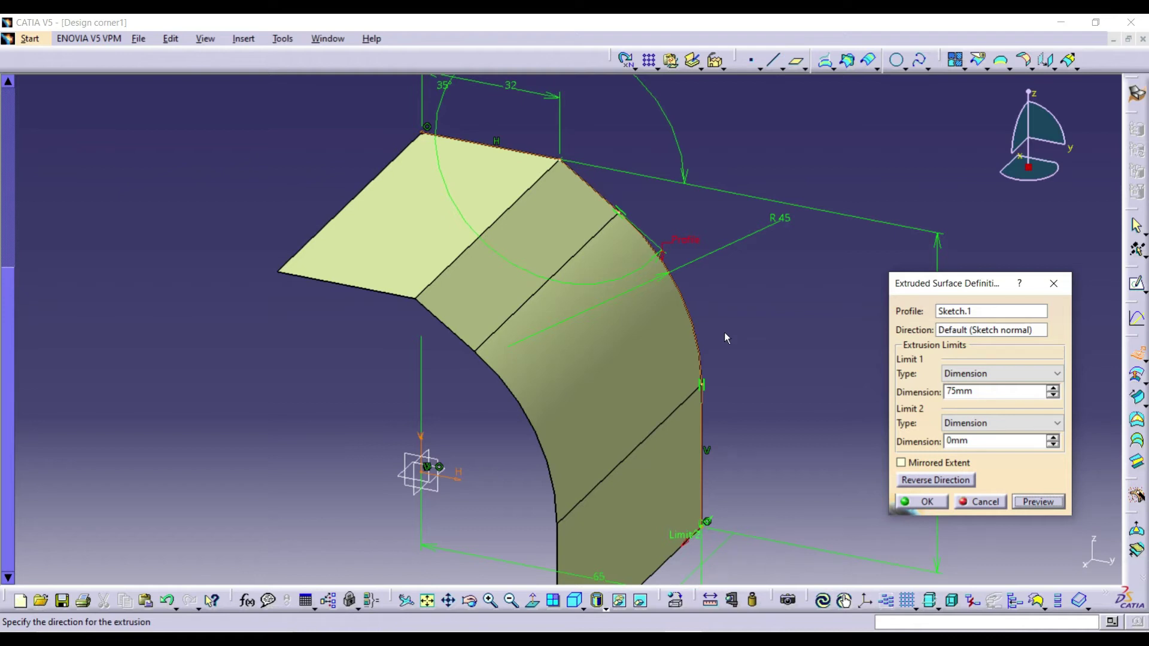
left_click(922, 503)
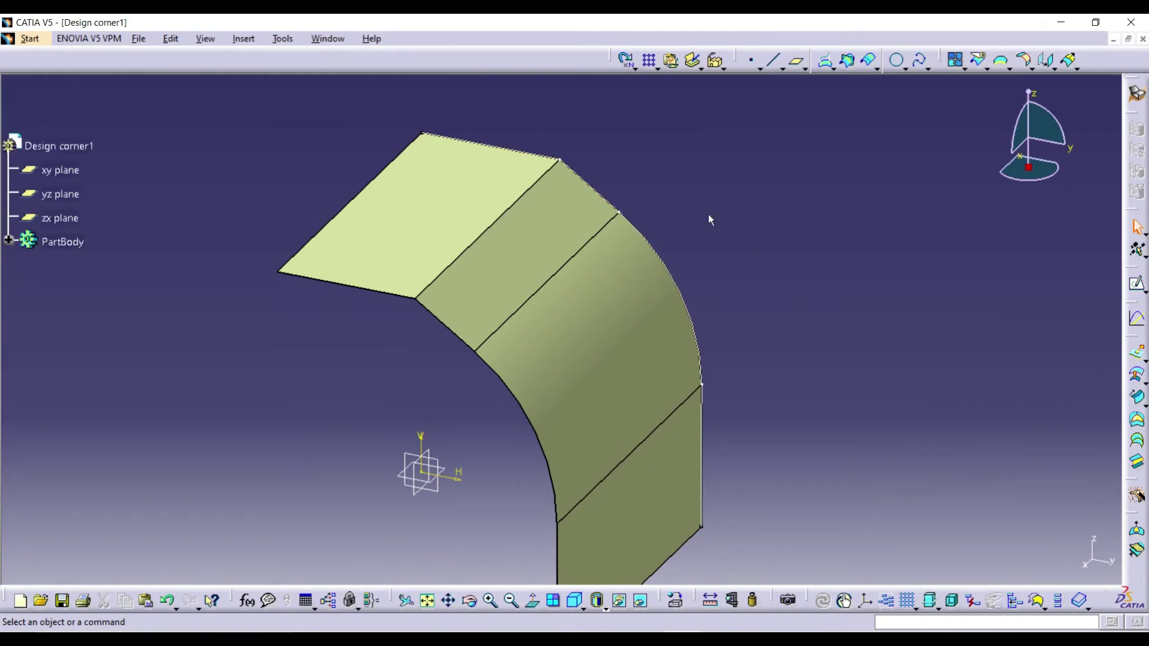
Orient the view normal to the extruded surface's flat horizontal face.
left_click(534, 603)
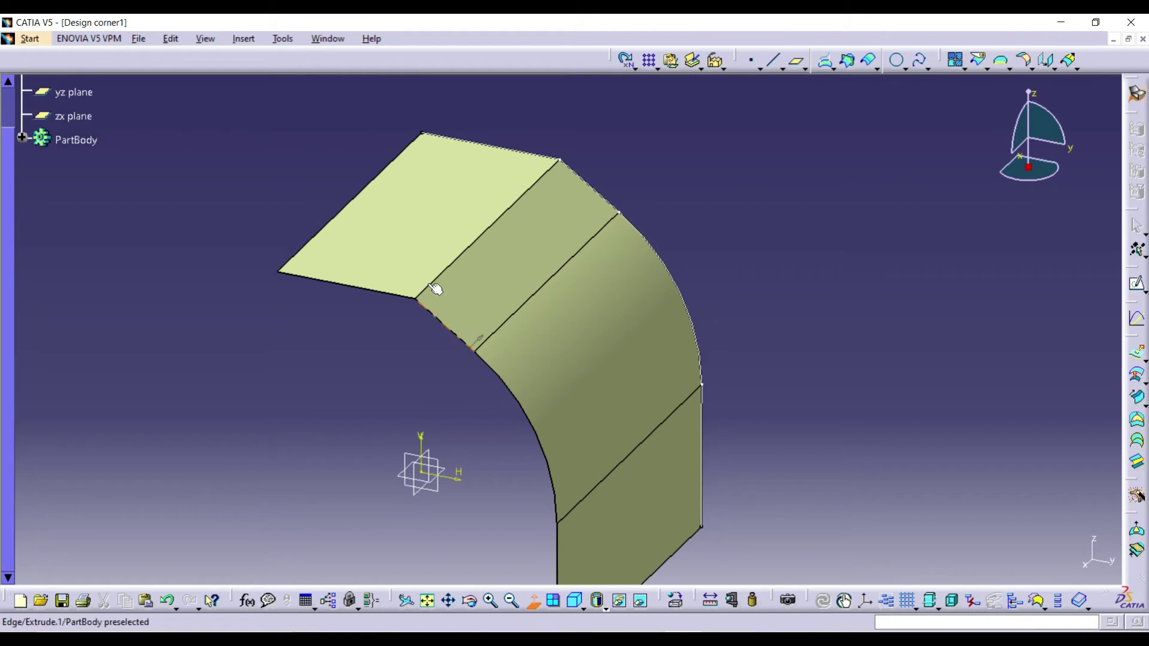
left_click(427, 253)
left_click(782, 324)
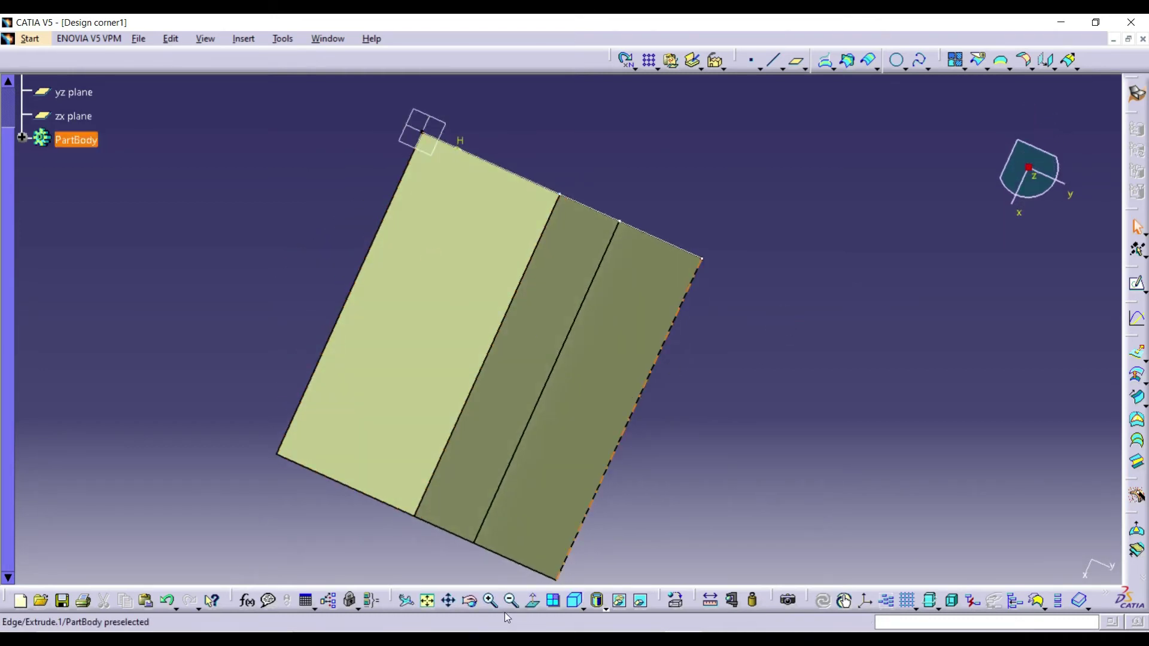
Edit the extruded profile surface and set its first limit to 80 mm.
left_click(427, 601)
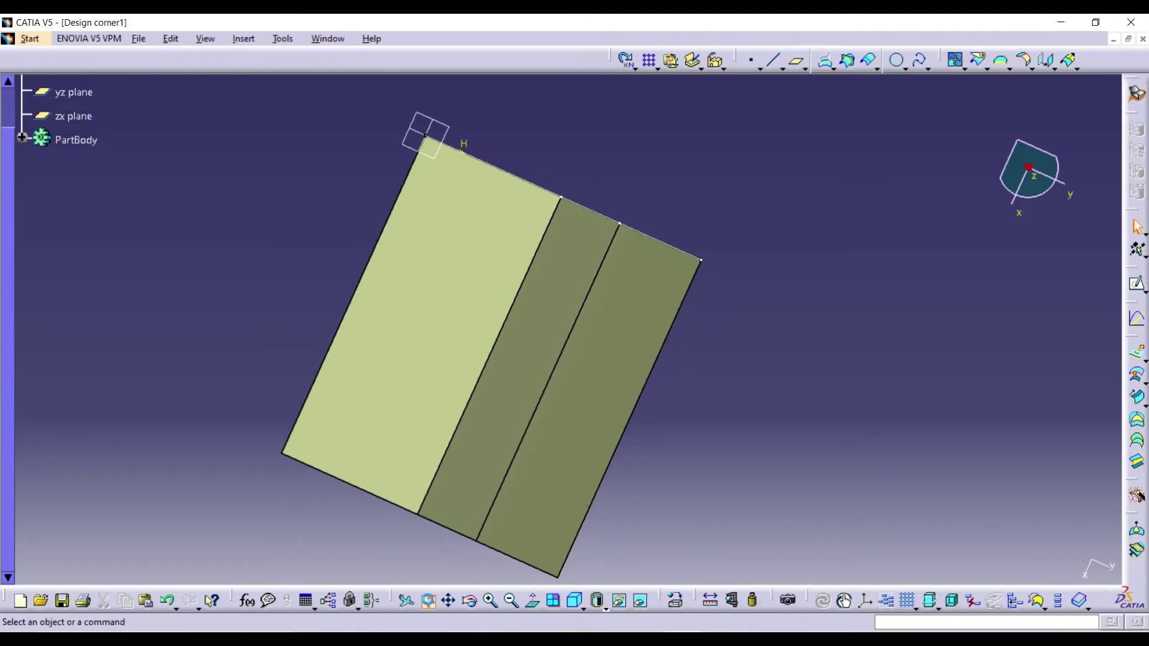
left_click(578, 604)
left_click(596, 472)
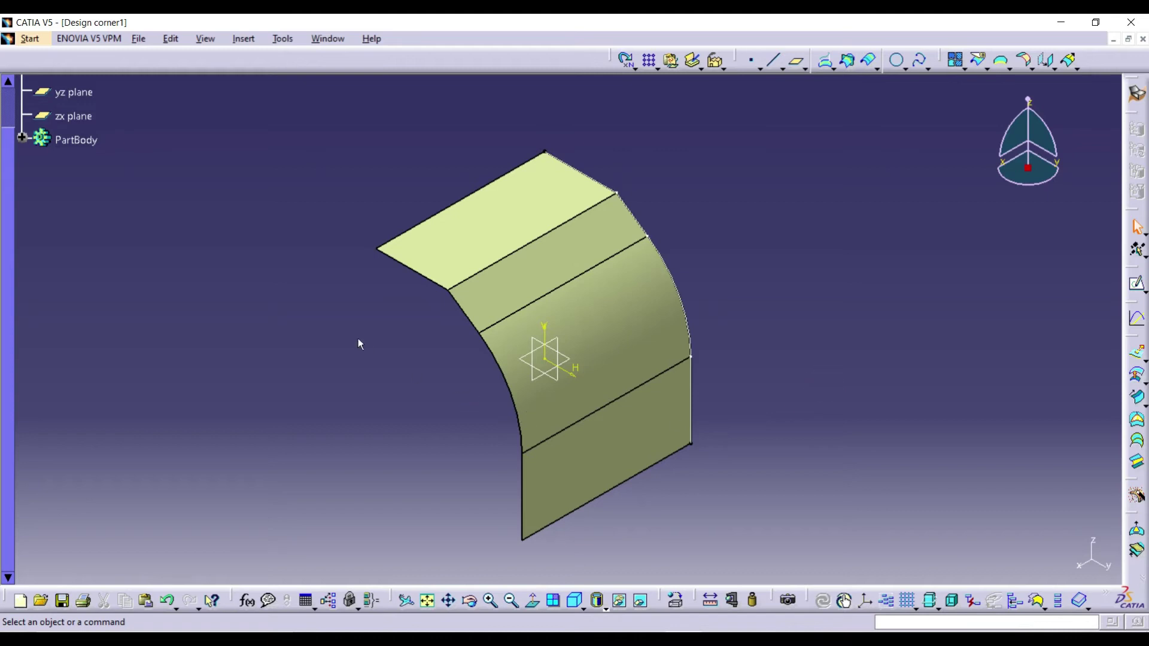
left_click(82, 388)
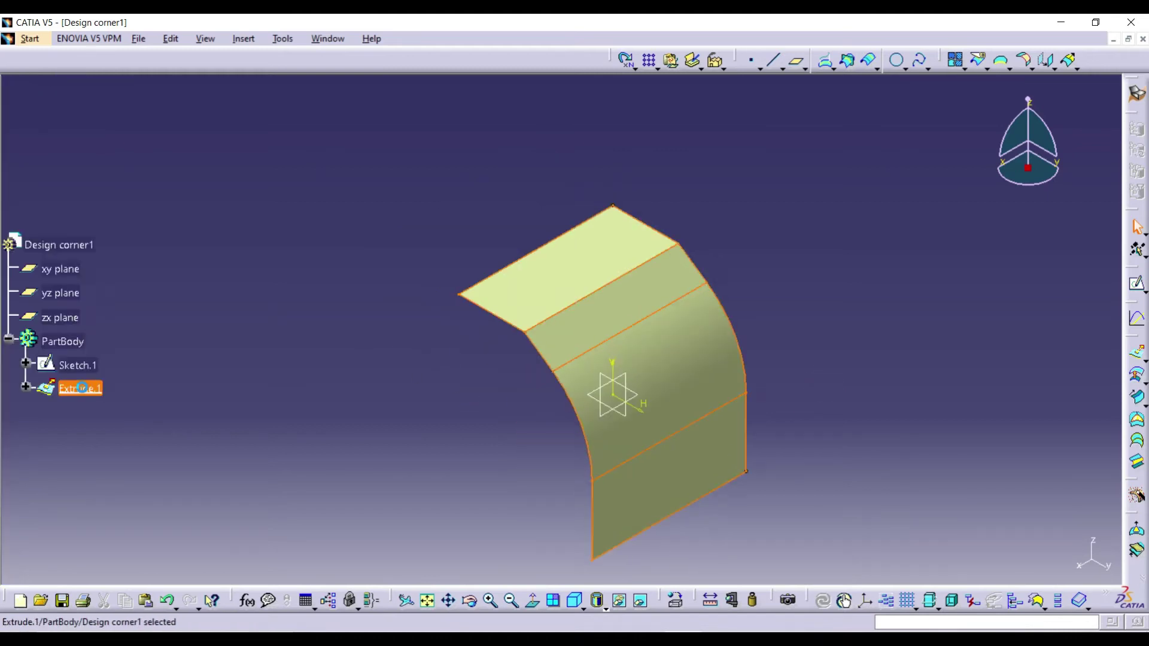
right_click(82, 388)
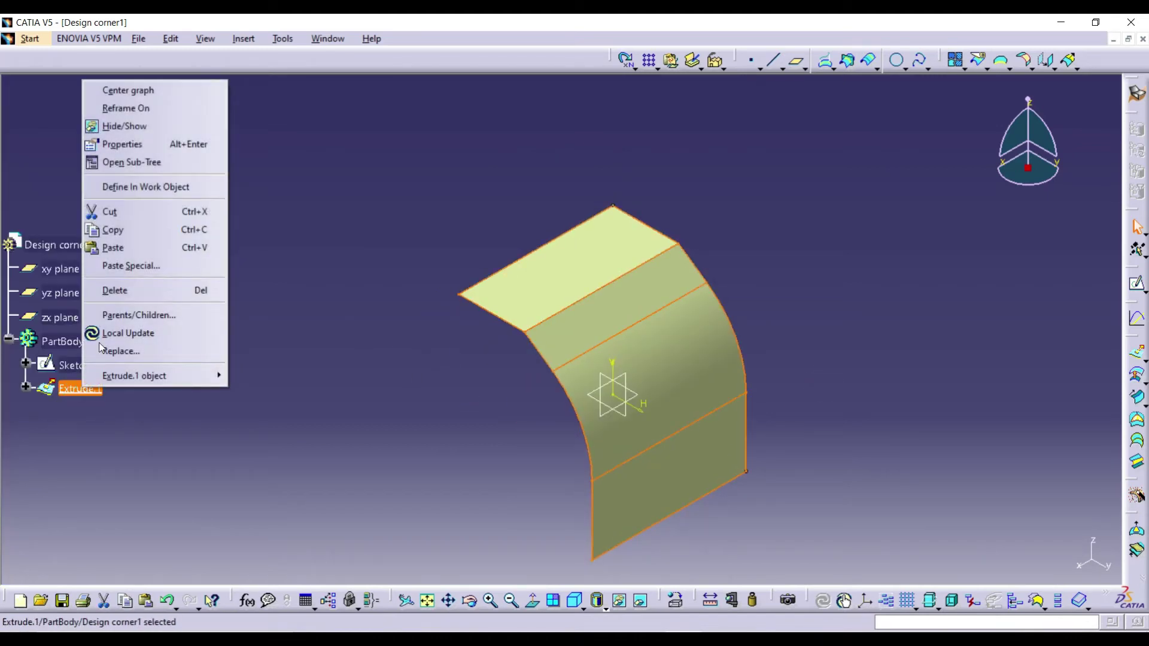
left_click(74, 389)
double_click(74, 389)
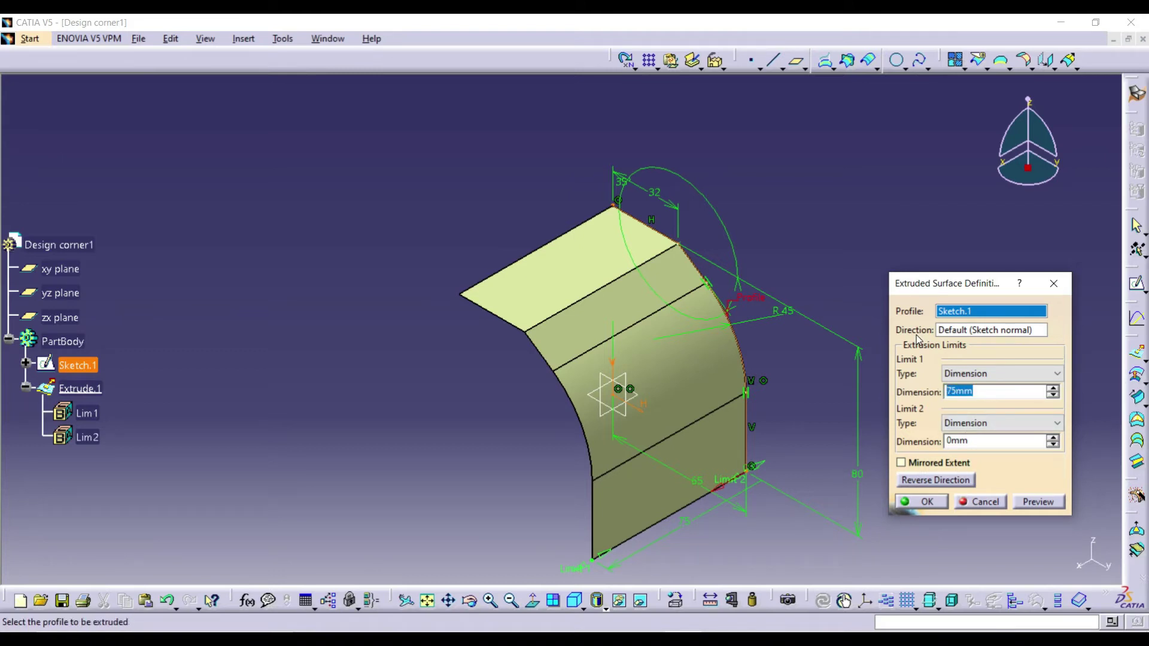
key("Return")
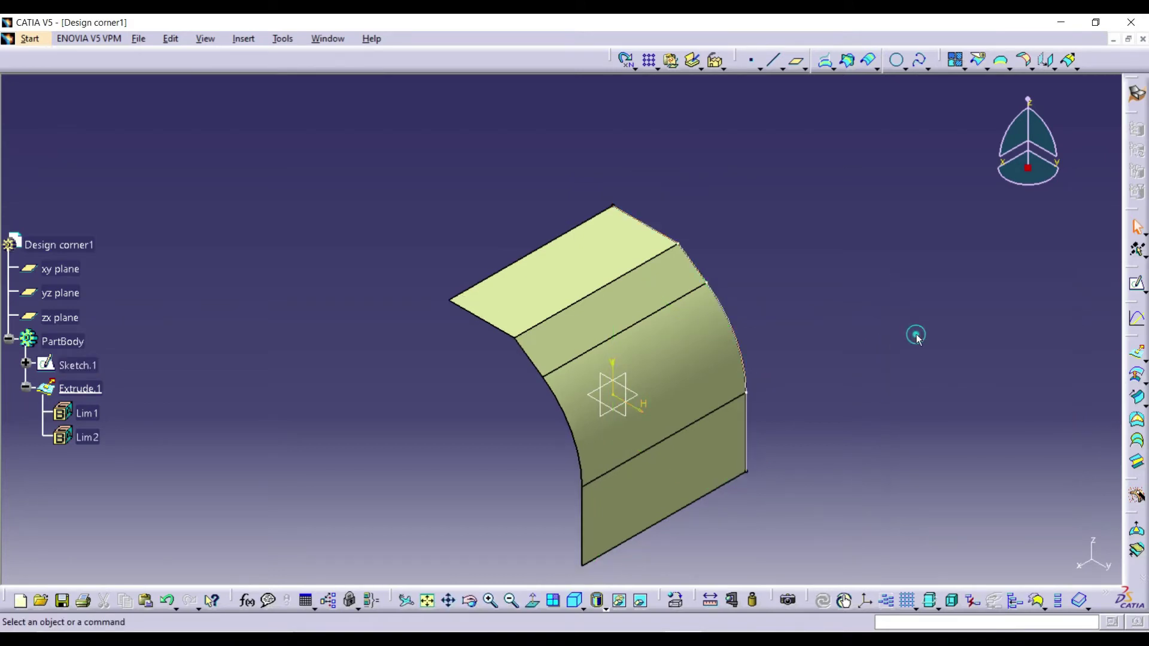
Sketch a circle of about 20 mm radius on the zx plane, centred about 40 mm from the vertical axis and 100 mm up.
left_click(60, 324)
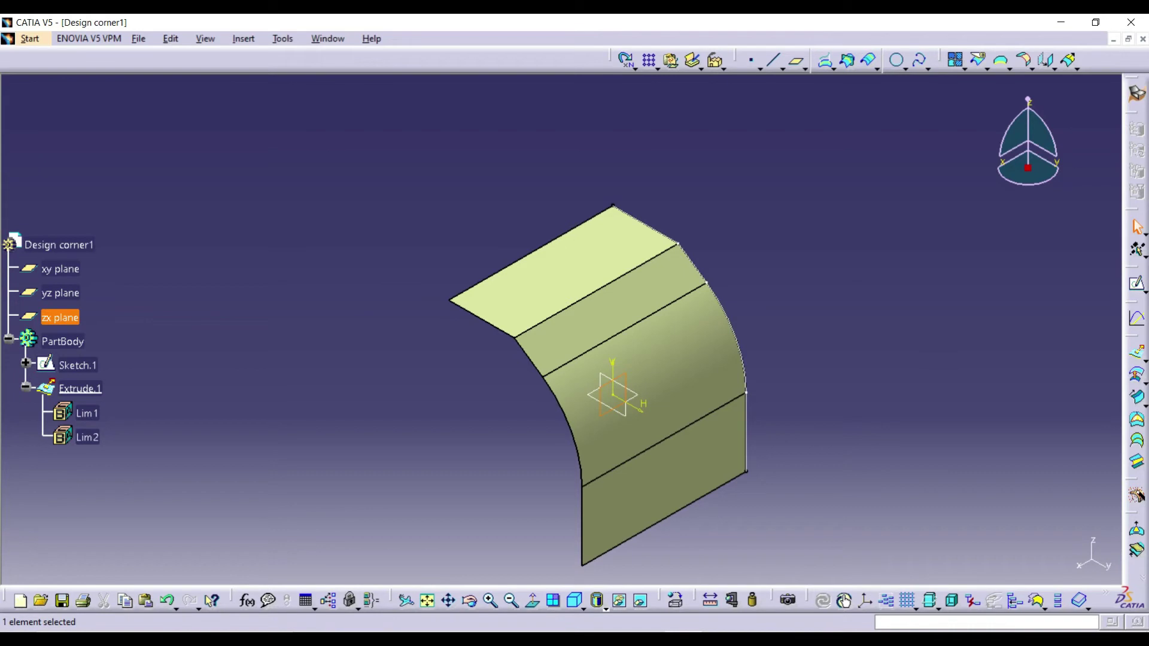
left_click(1135, 284)
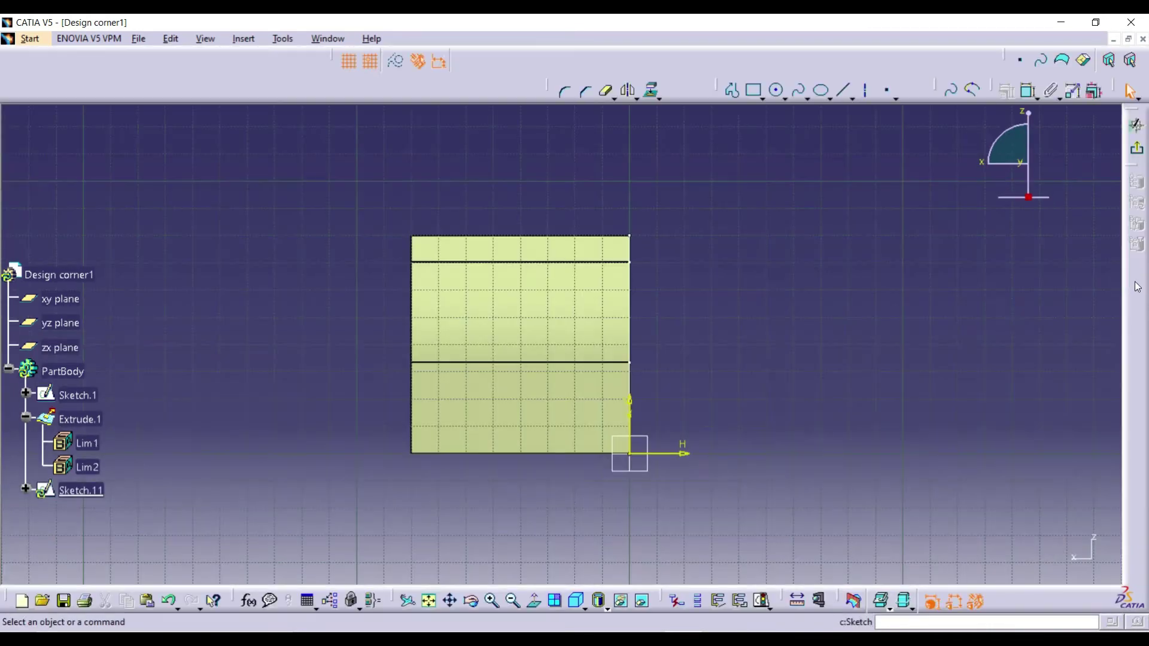
left_click(777, 90)
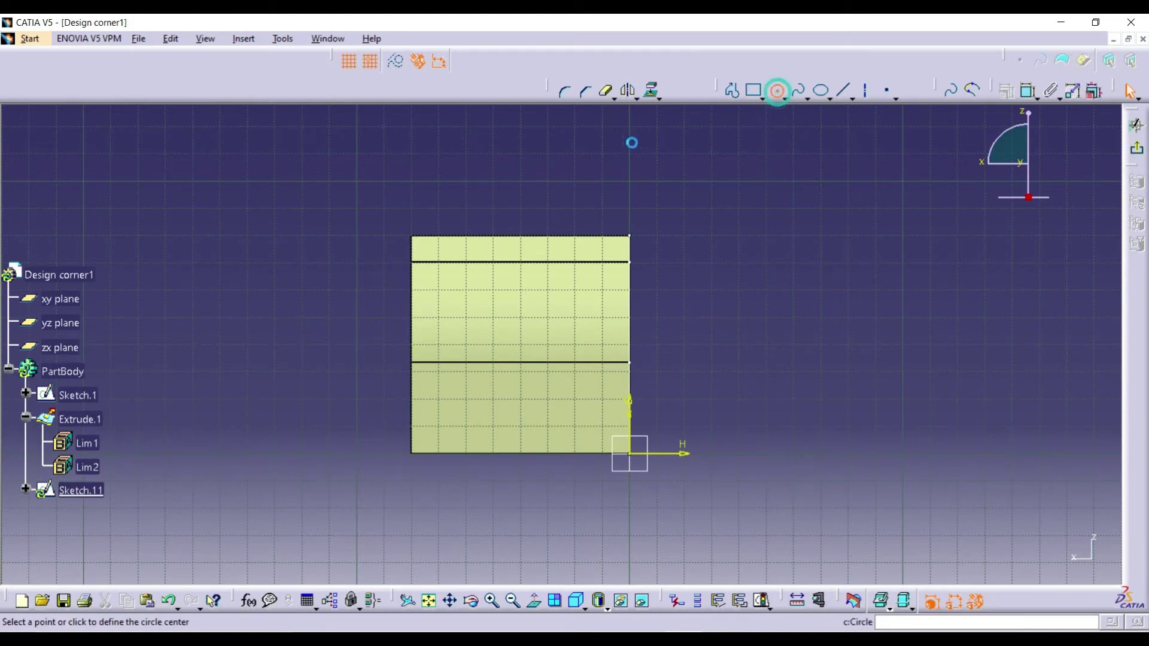
left_click(513, 191)
left_click(582, 189)
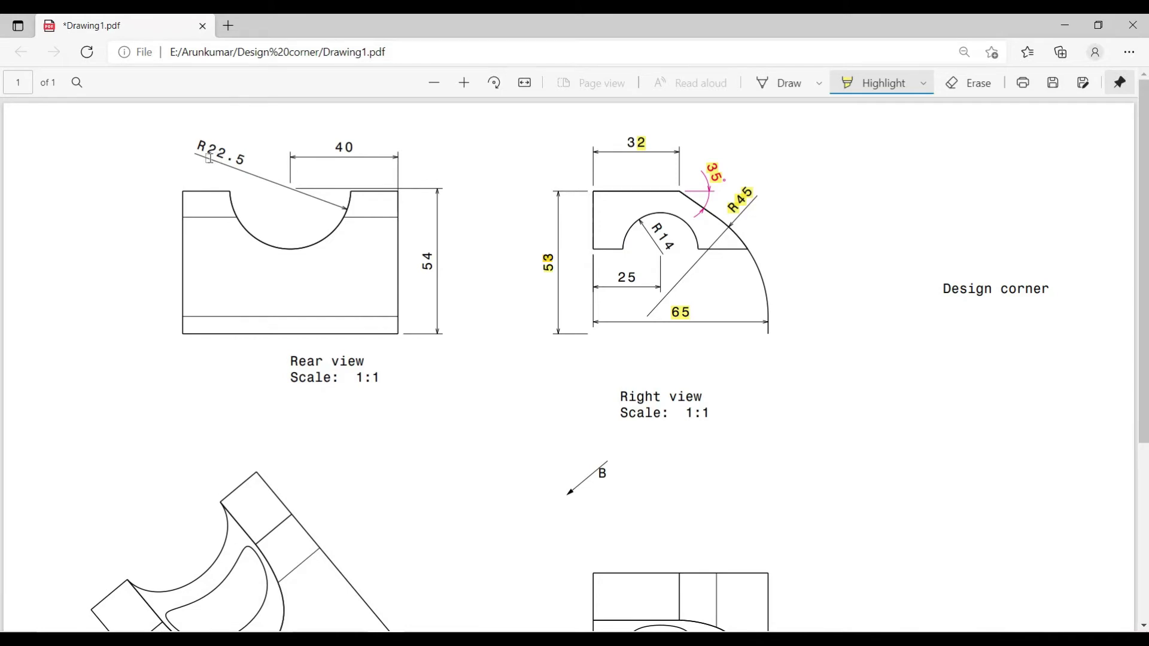
Check the rear view in Drawing1.pdf and dimension the circle's radius as 22.5 mm.
key("alt+Tab")
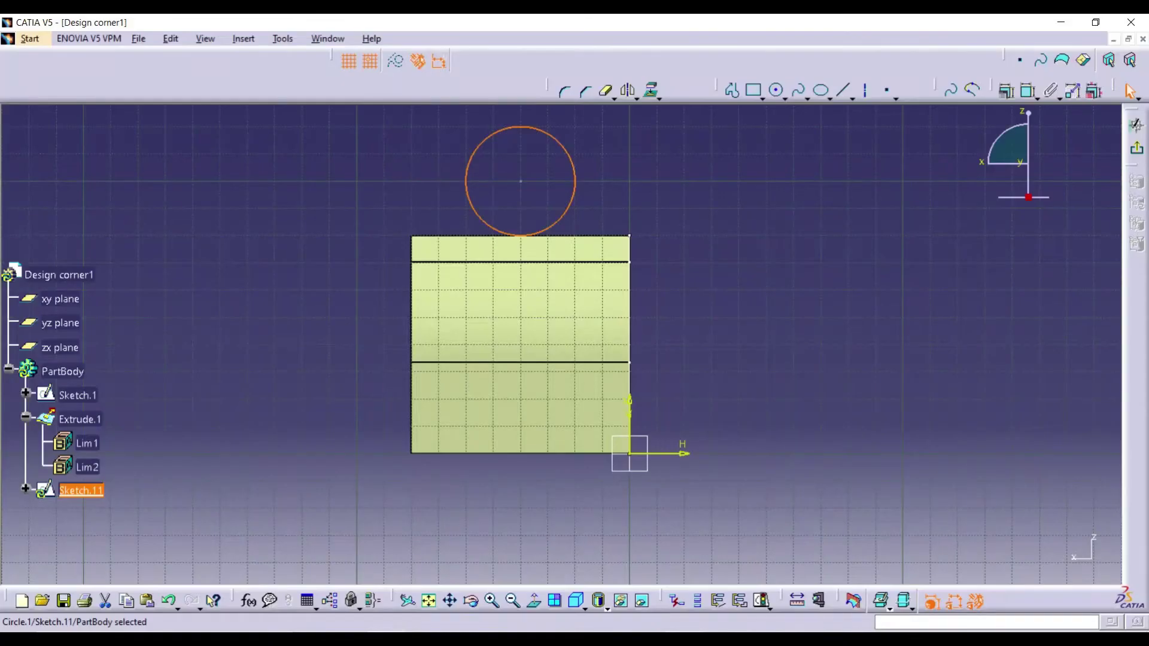
left_click(1030, 91)
left_click(658, 206)
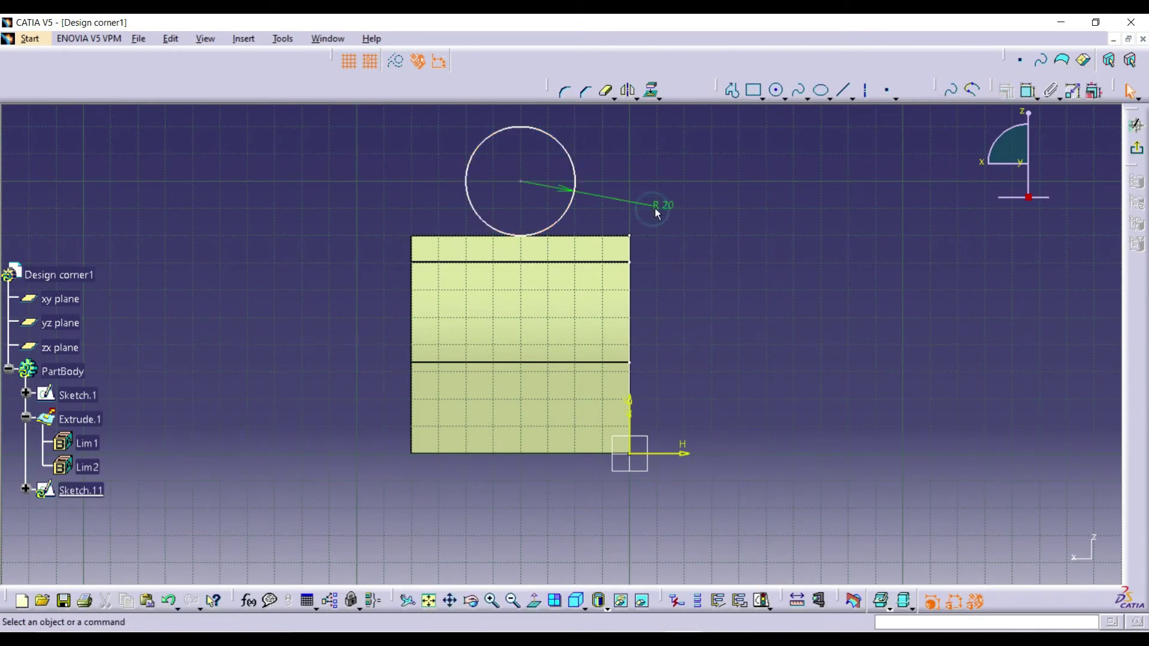
double_click(658, 205)
type("22.5mm")
key("Return")
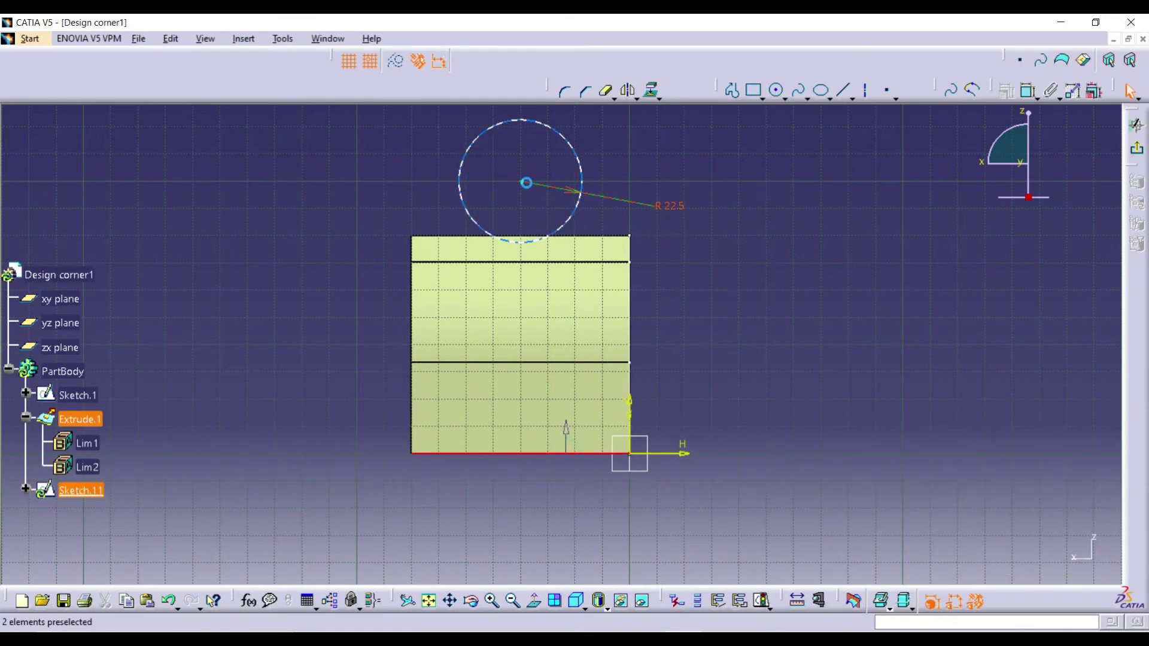
Dimension the vertical distance from the circle's centre to the surface's bottom edge.
left_click(521, 181)
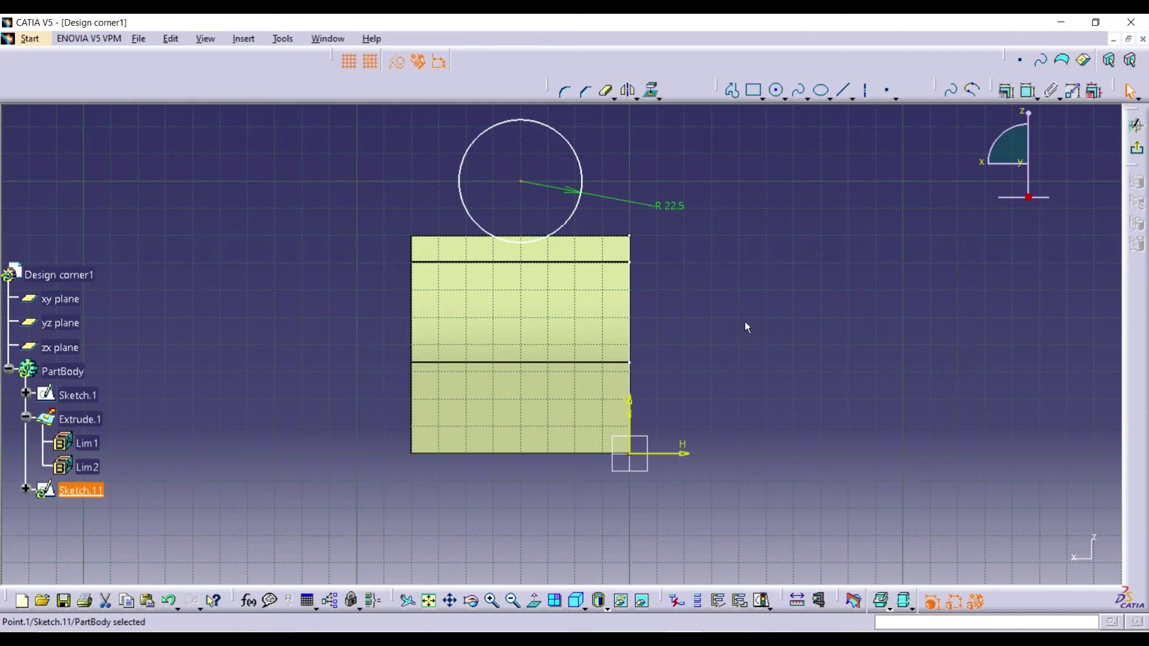
left_click(757, 309)
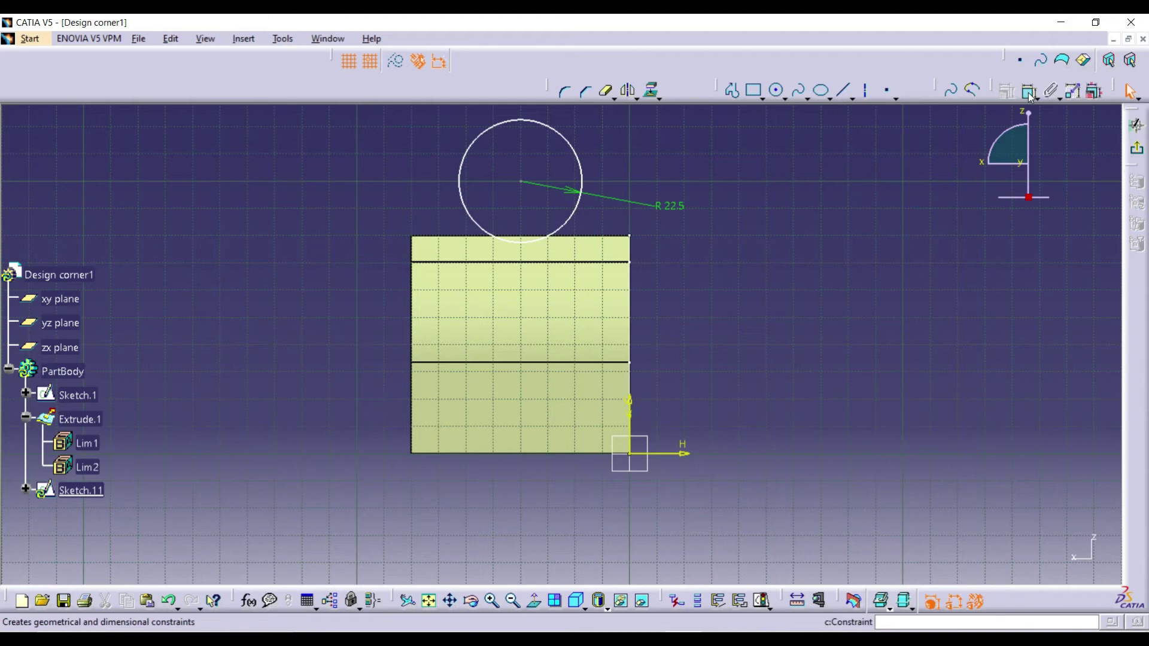
left_click(1011, 97)
left_click(518, 182)
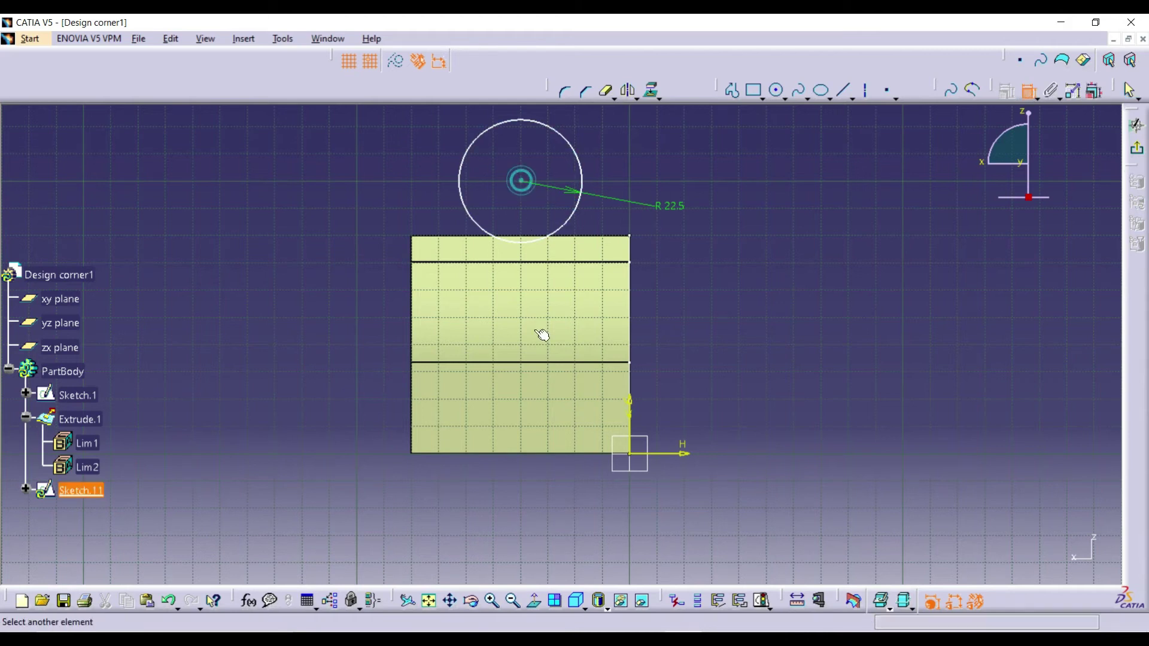
left_click(551, 453)
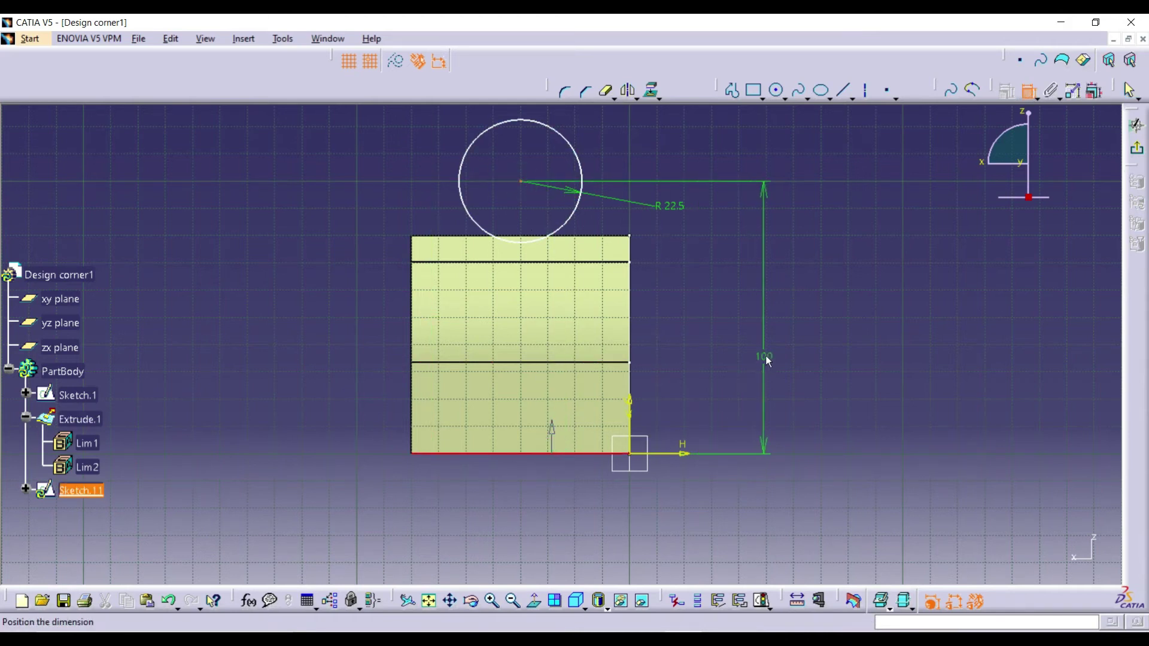
left_click(777, 354)
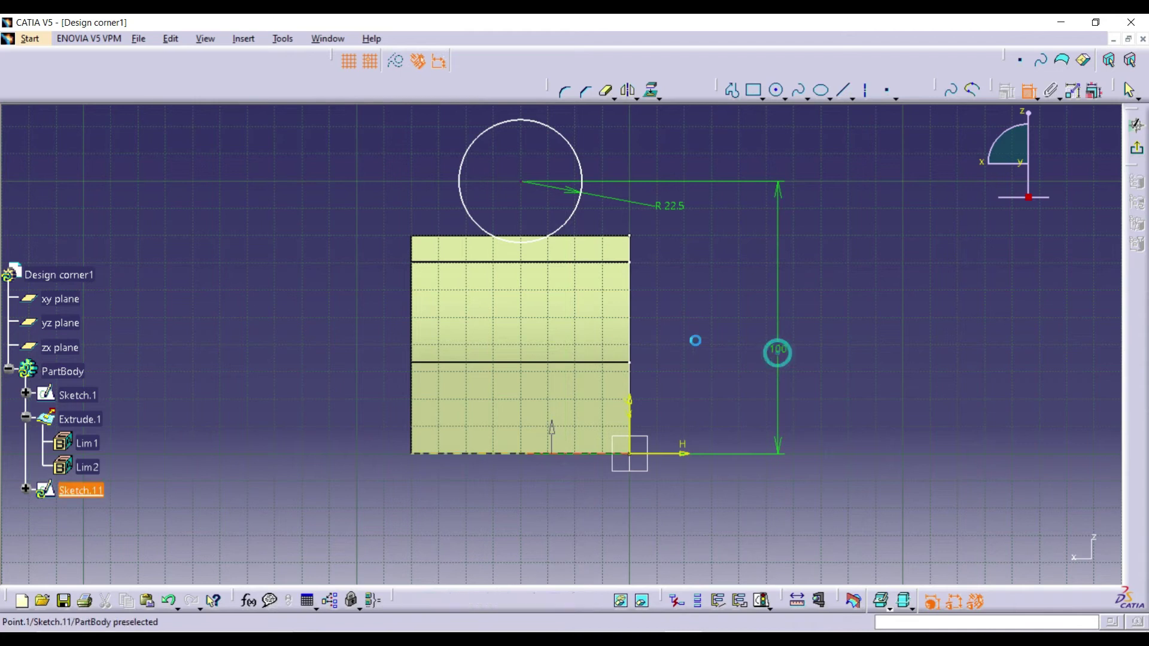
Dimension the horizontal distance from the circle's centre to the surface's side edge at the vertical axis.
left_click(630, 303)
left_click(521, 182)
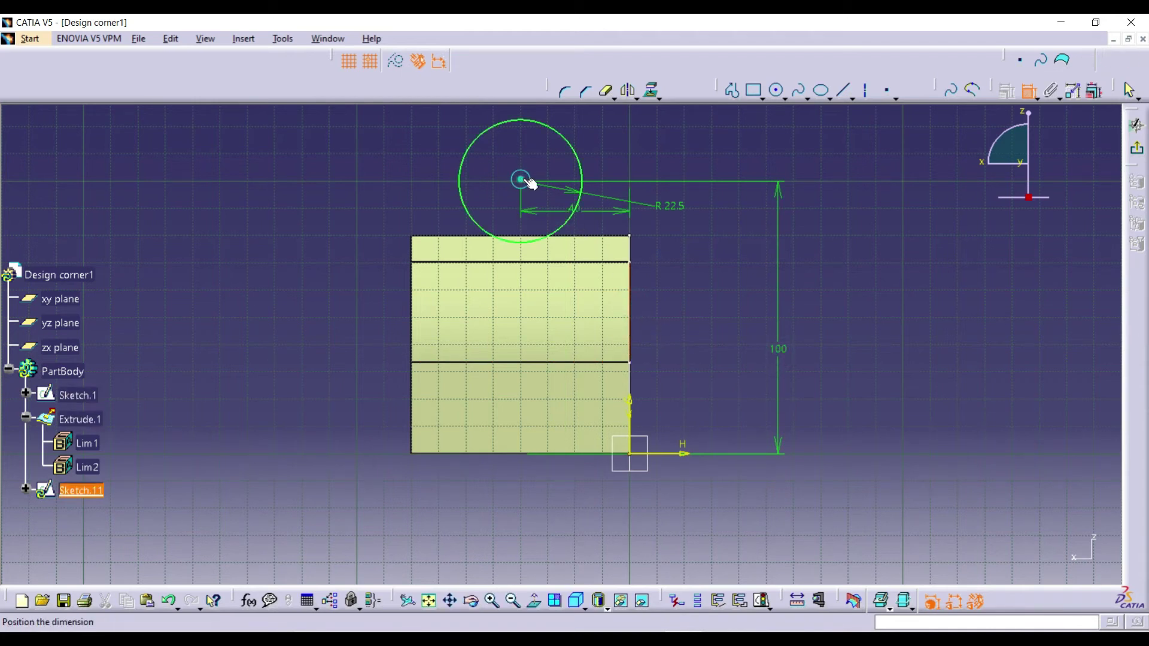
left_click(705, 288)
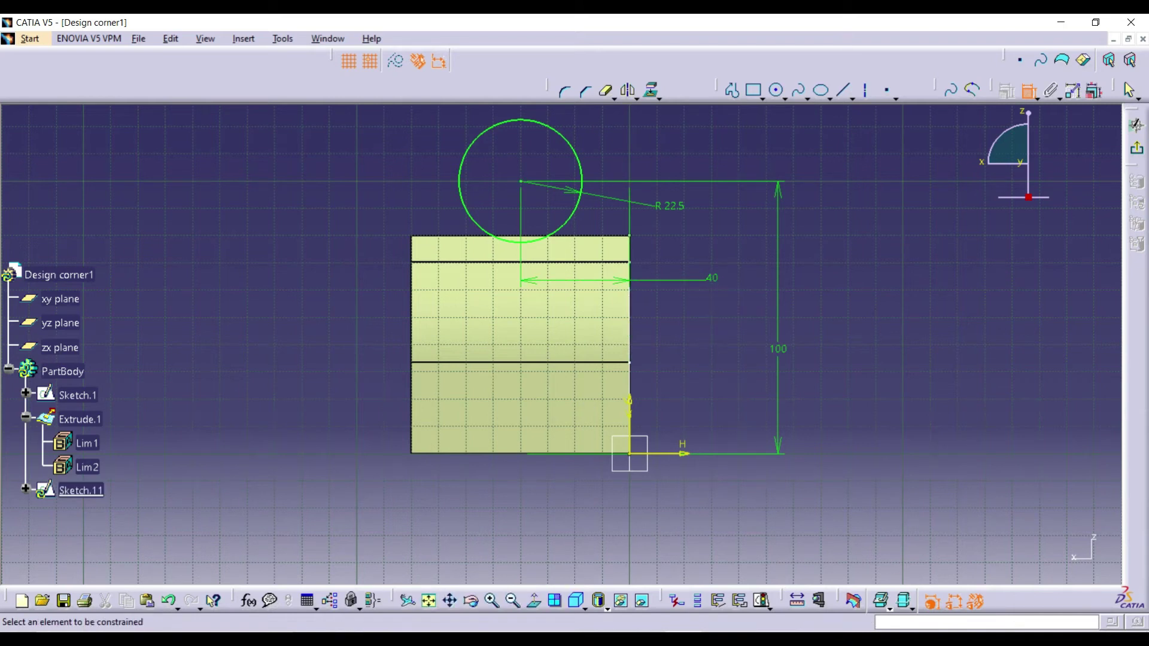
Check the rear view in Drawing1.pdf, set the circle centre's height to 54 mm, and delete that vertical dimension.
key("alt+Tab")
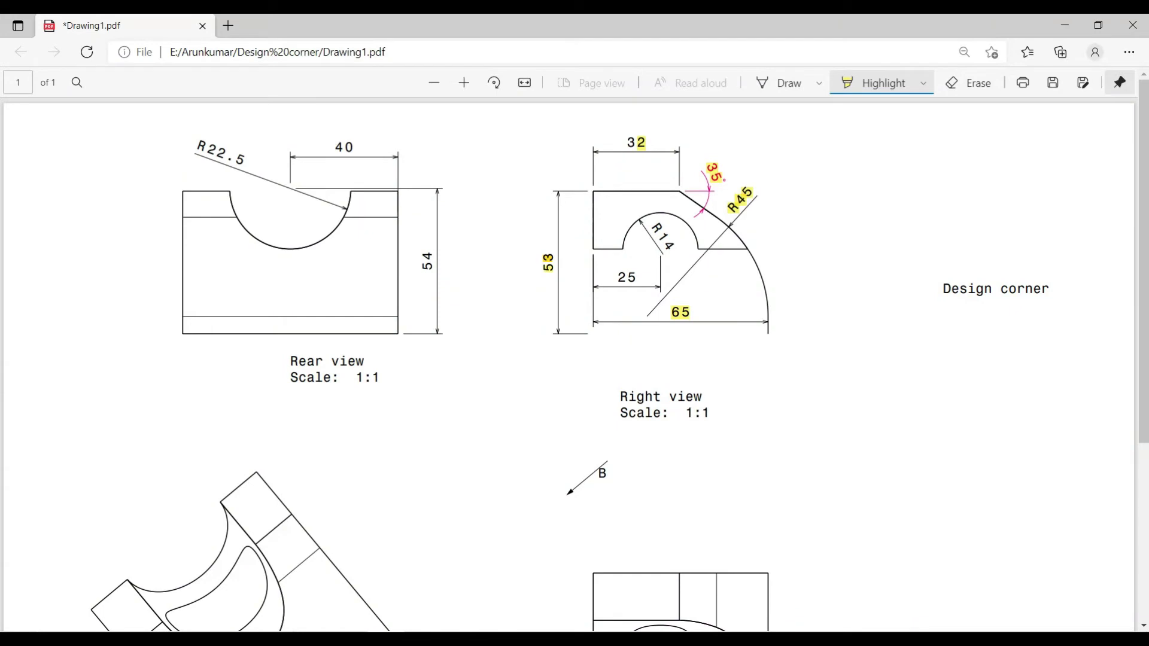
key("alt+Tab")
left_click(767, 409)
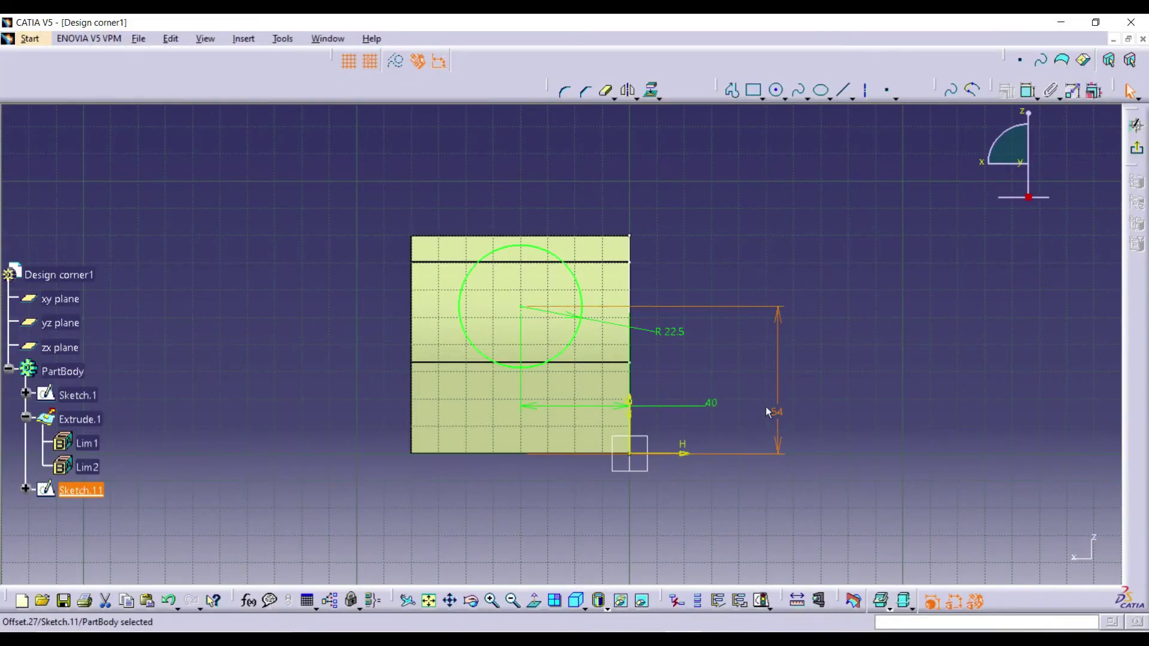
key("Delete")
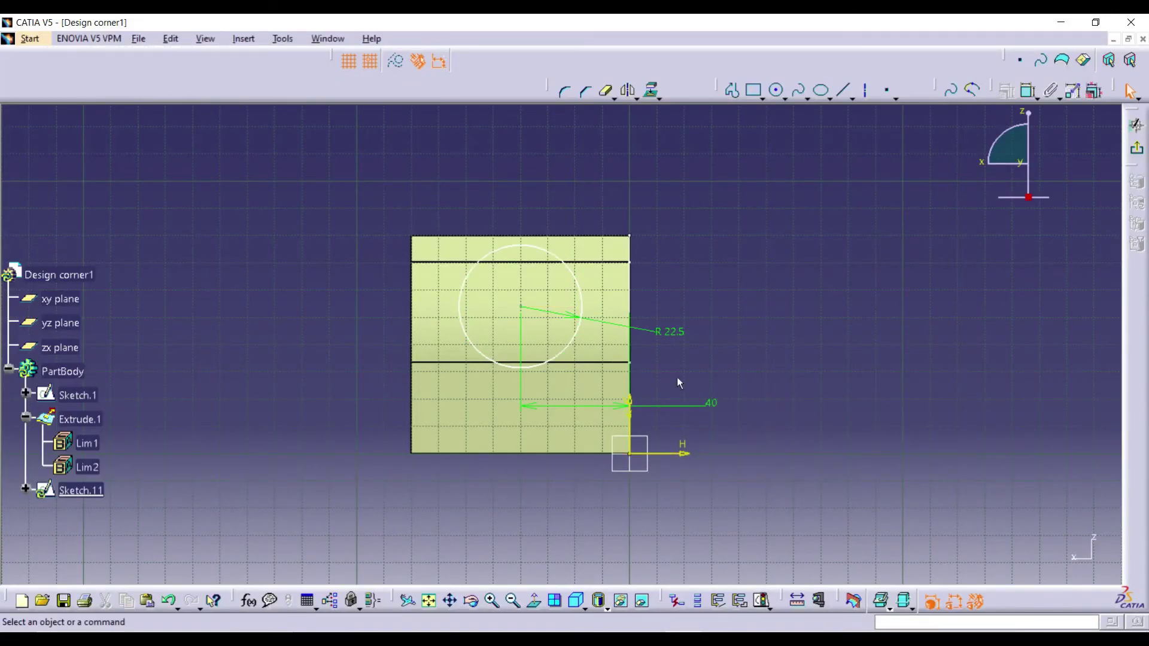
Move the circle upward until its centre sits above the surface's top edge.
left_click_drag(527, 314, 527, 243)
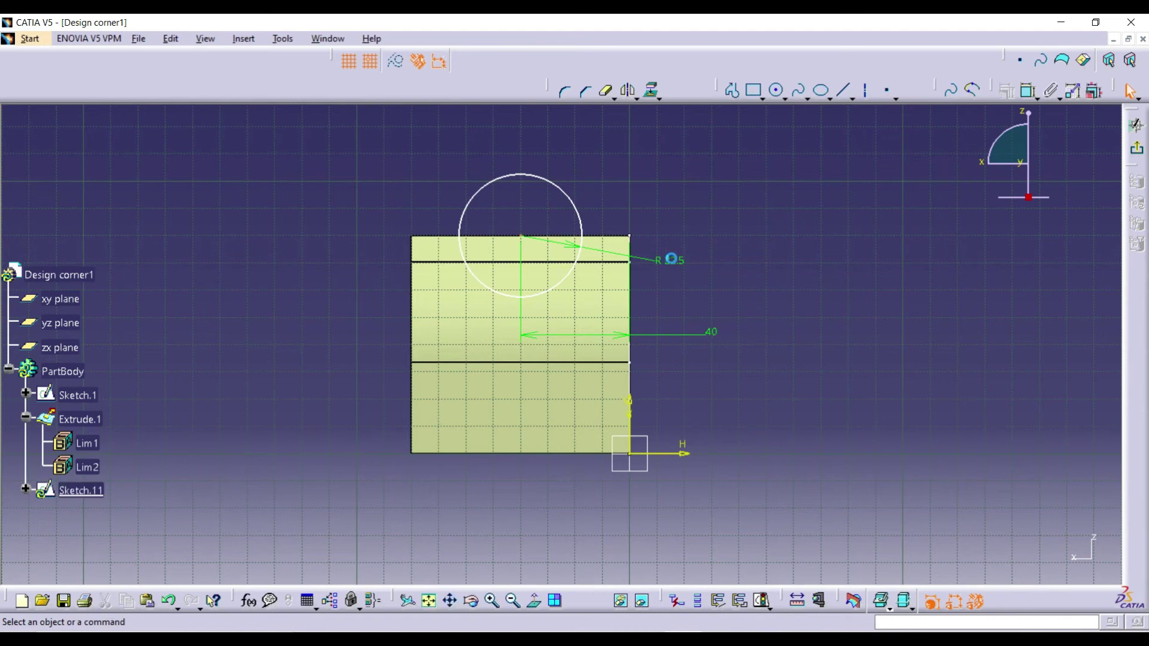
left_click(606, 236)
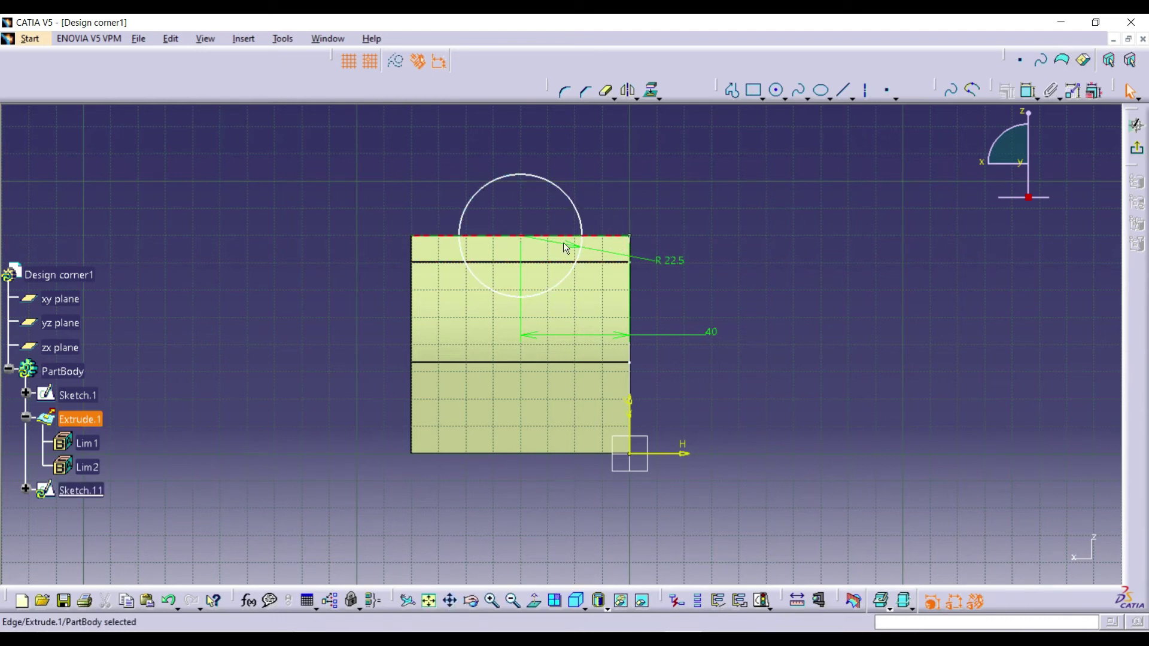
left_click(530, 238, "ctrl")
left_click(738, 210)
left_click_drag(578, 155, 577, 147)
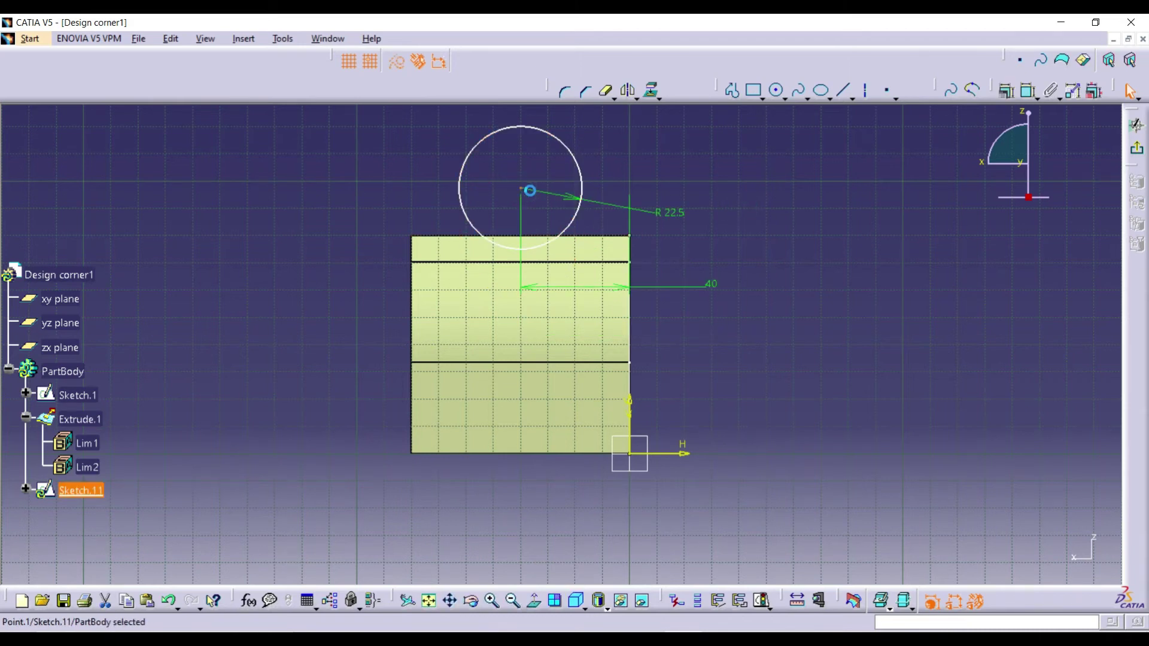
Make the circle's centre coincident with the edge between the surface's slanted and curved faces, and exit the sketch.
left_click(623, 262)
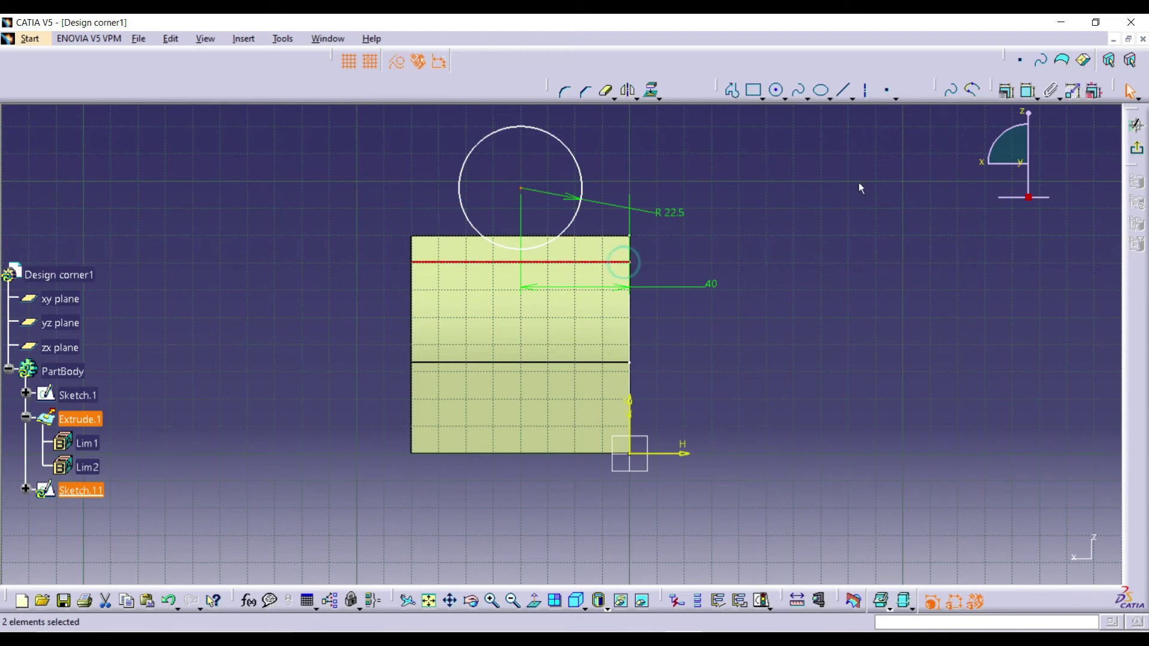
left_click(1006, 90)
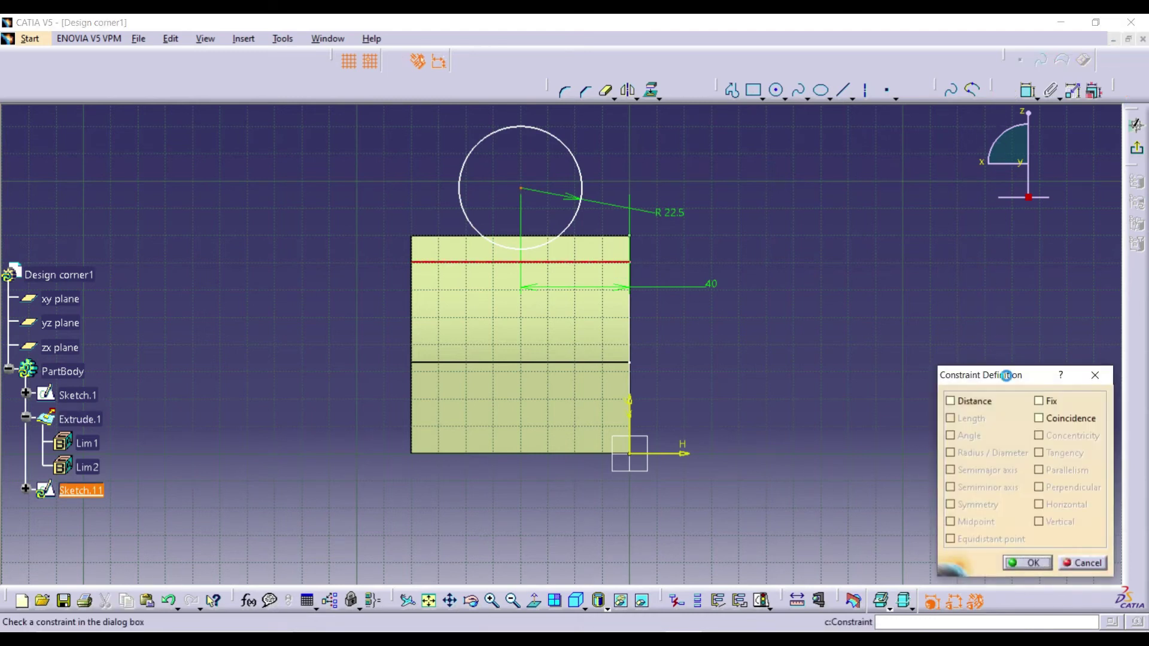
left_click(1048, 418)
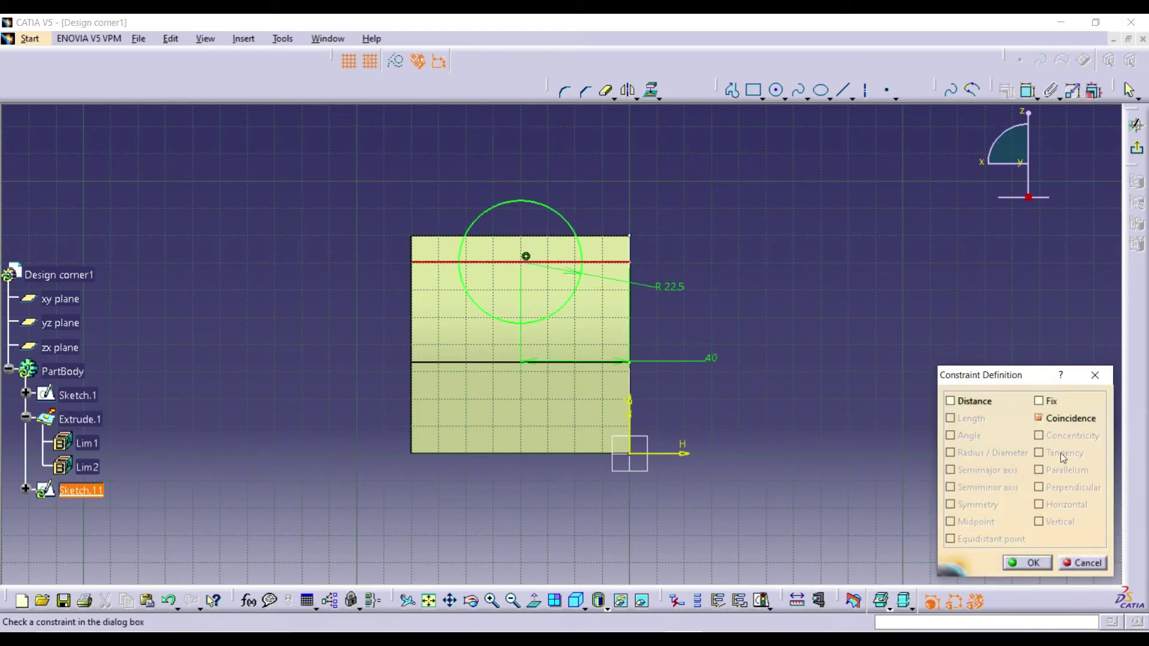
left_click(1026, 562)
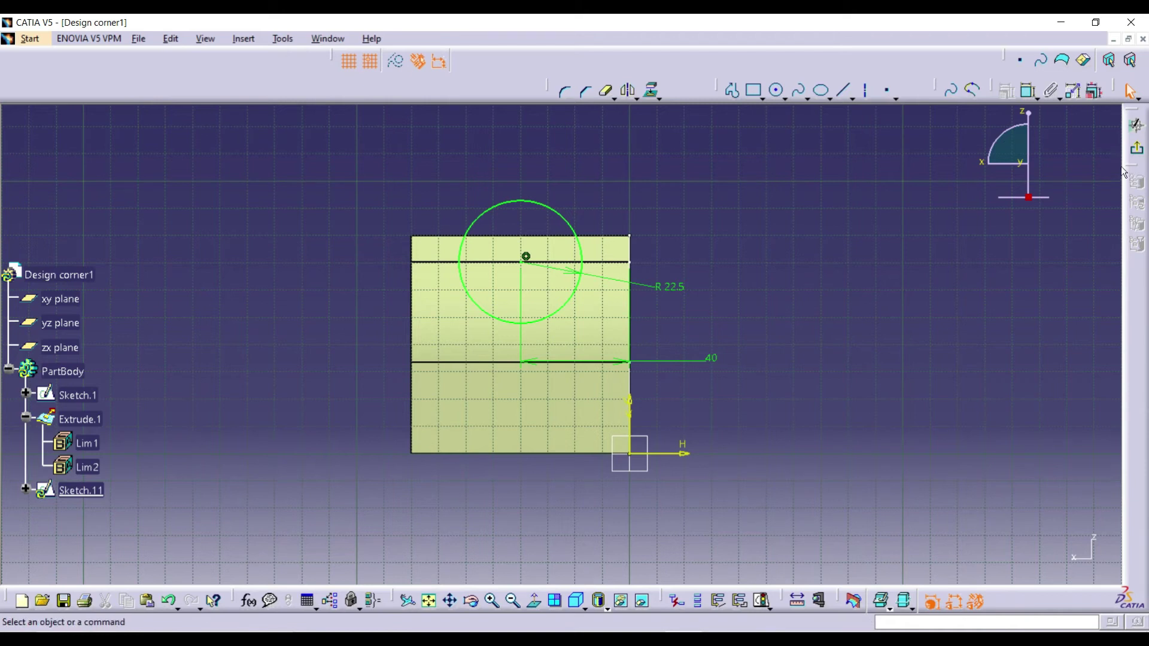
left_click(1136, 149)
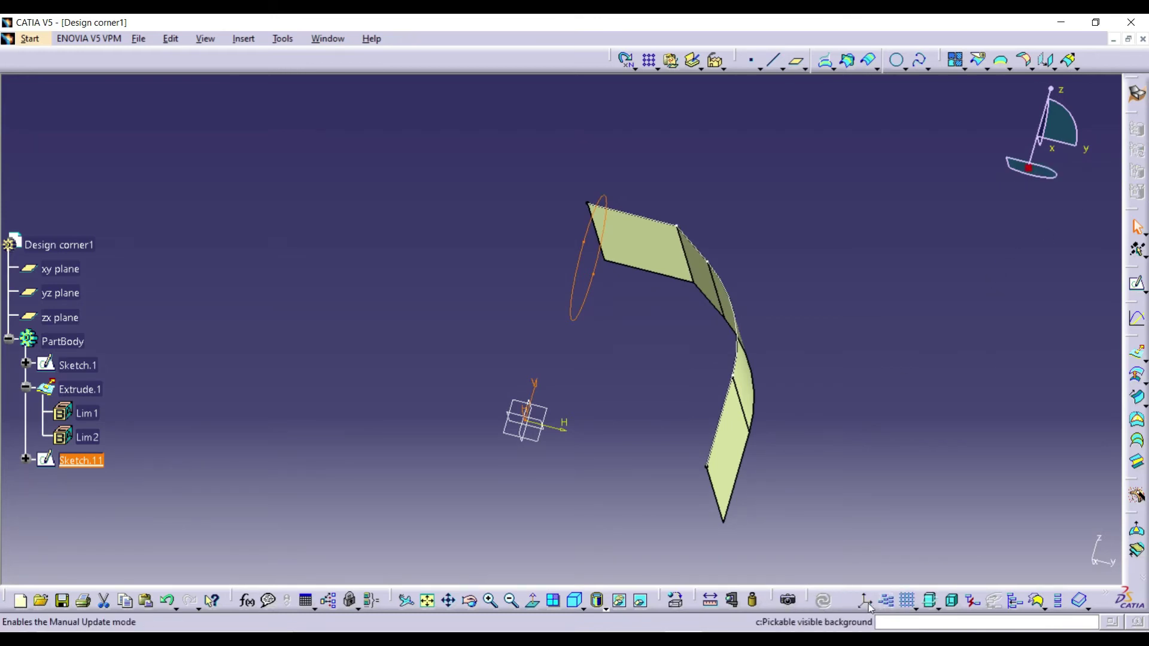
left_click(916, 639)
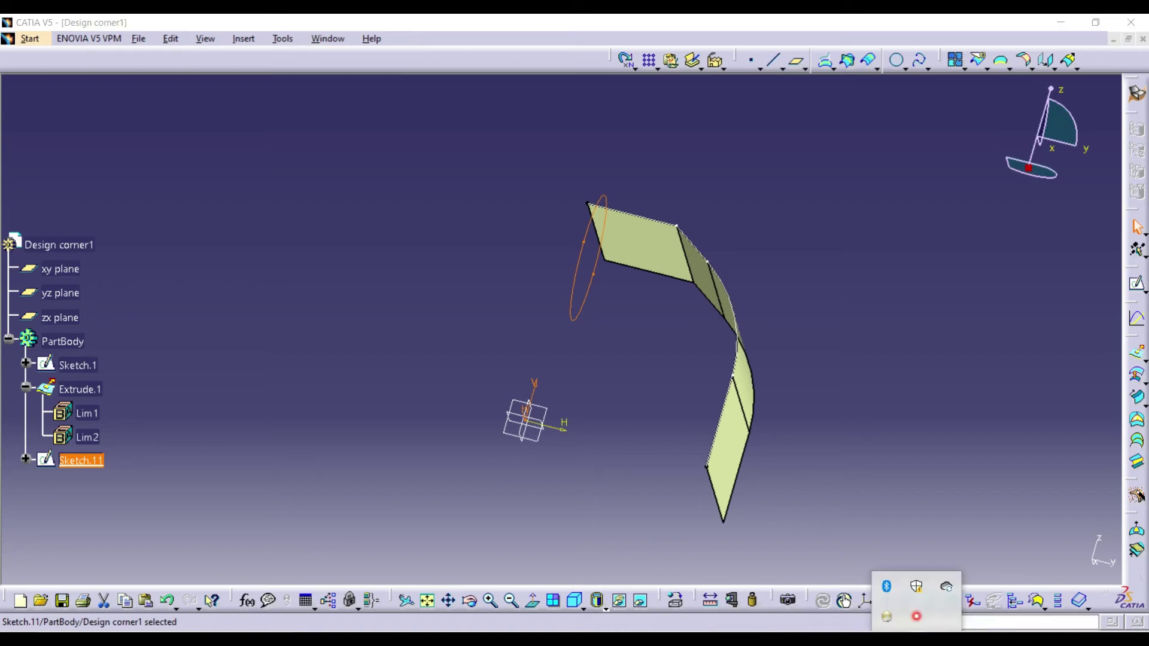
right_click(916, 617)
left_click(937, 583)
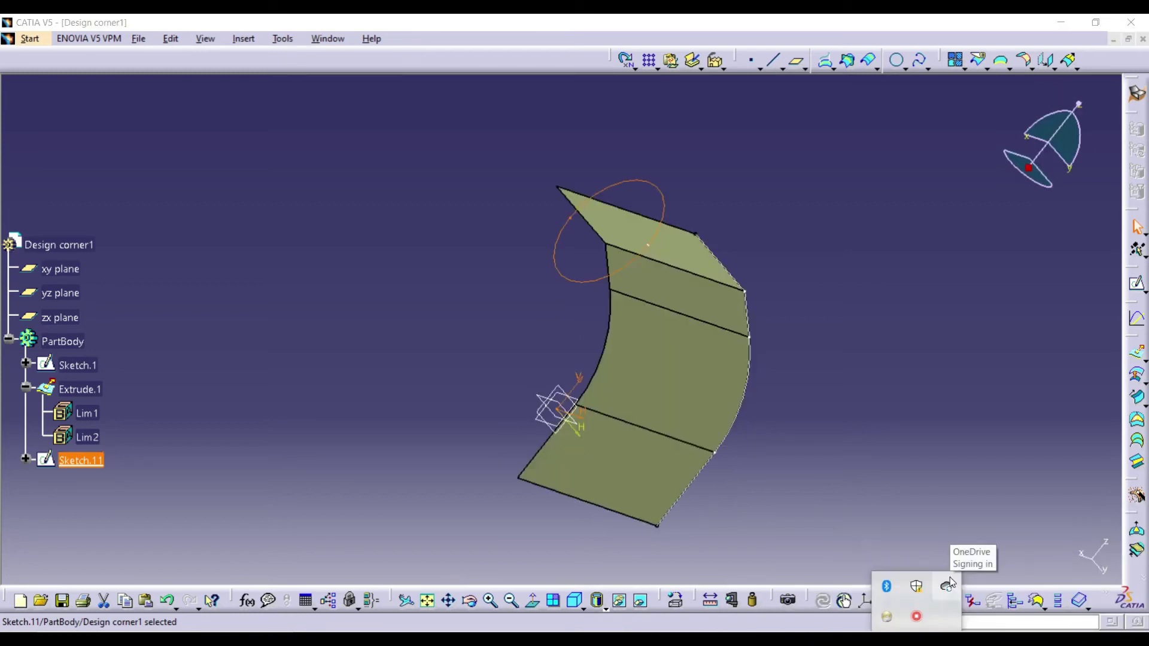
left_click(930, 413)
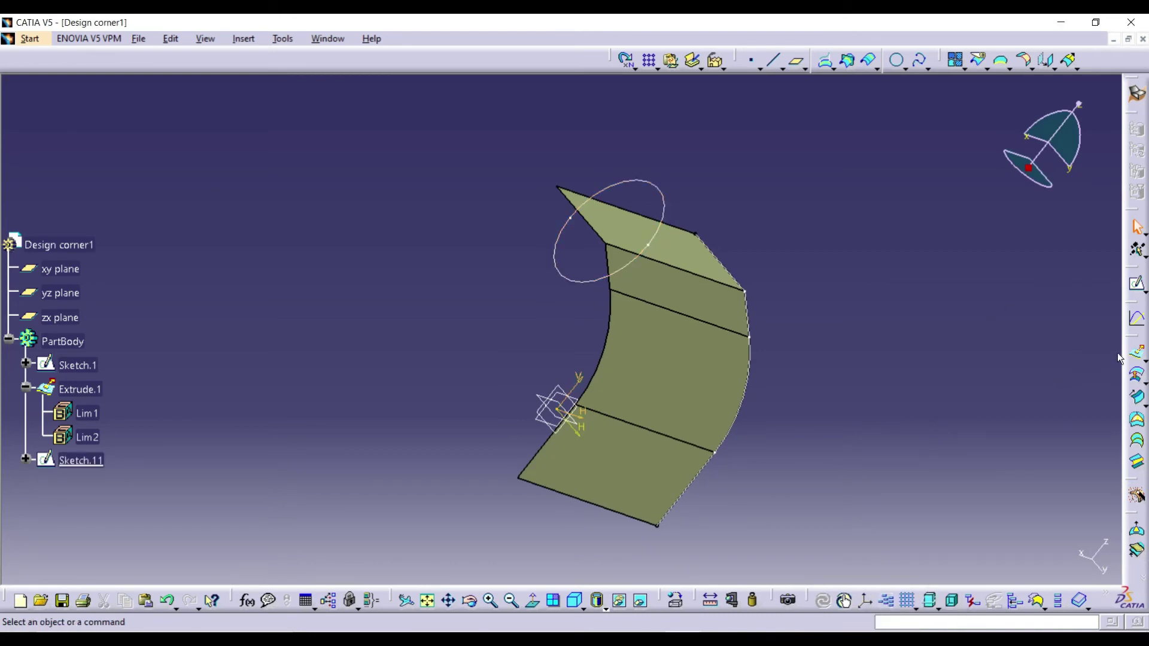
Extrude the R22.5 circle sketch as an 80 mm surface normal to its sketch plane.
left_click(1138, 354)
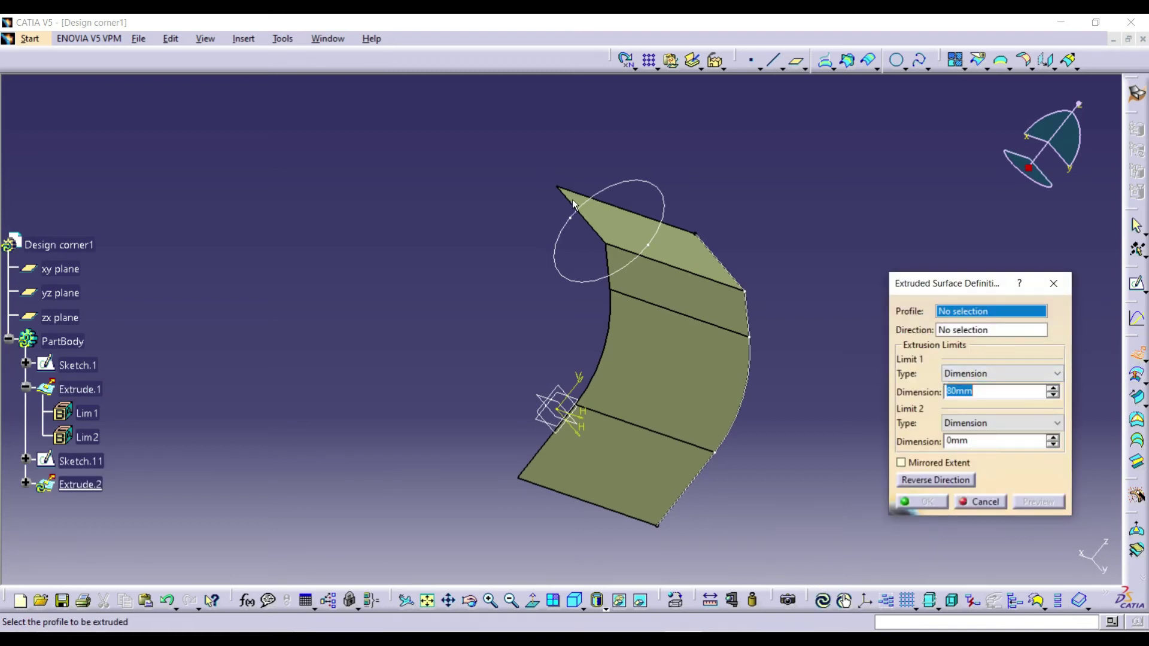
left_click(633, 187)
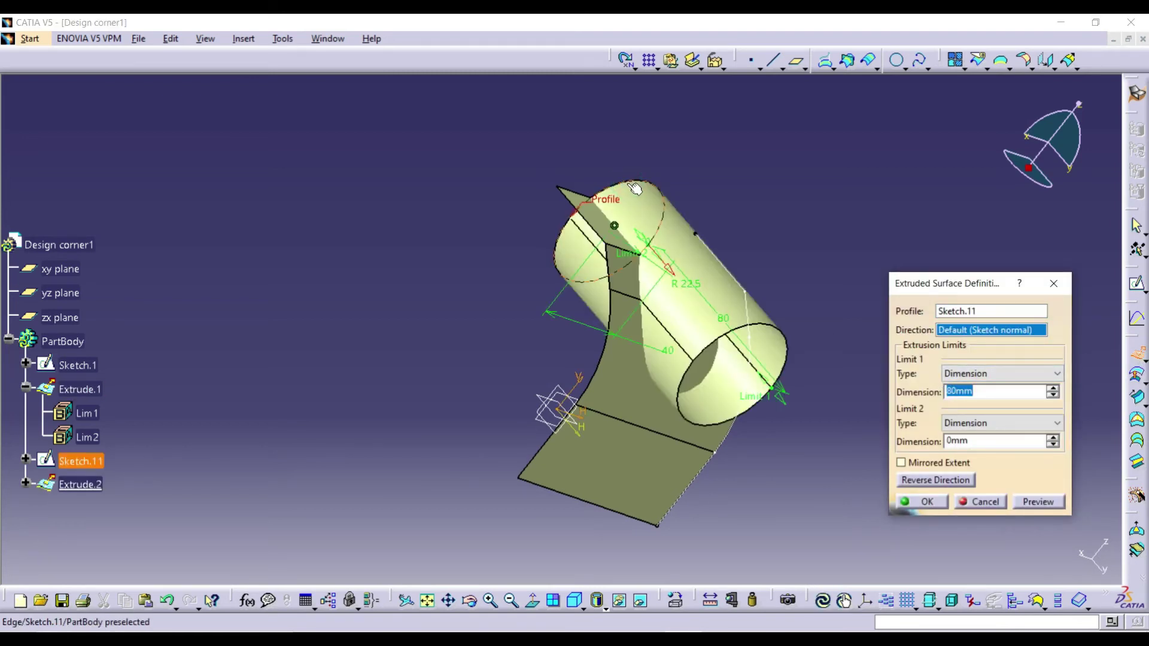
left_click(1032, 503)
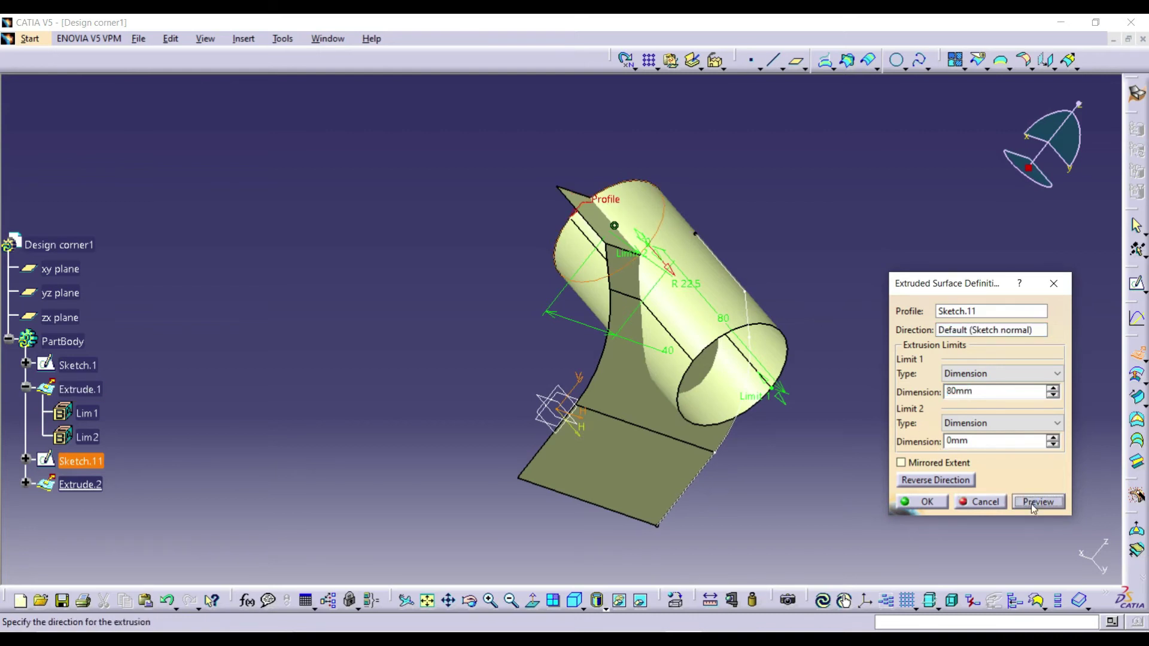
left_click(944, 503)
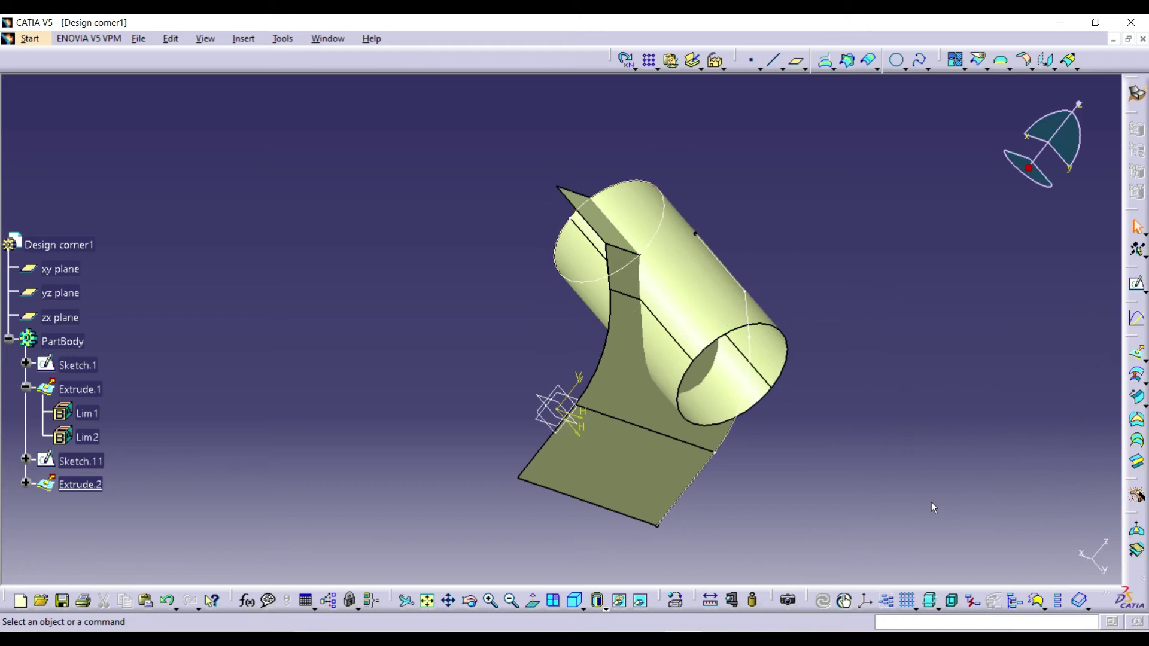
Split the outer surface with the cylindrical surface, removing the portion inside the cylinder.
left_click(472, 602)
left_click_drag(936, 262, 546, 274)
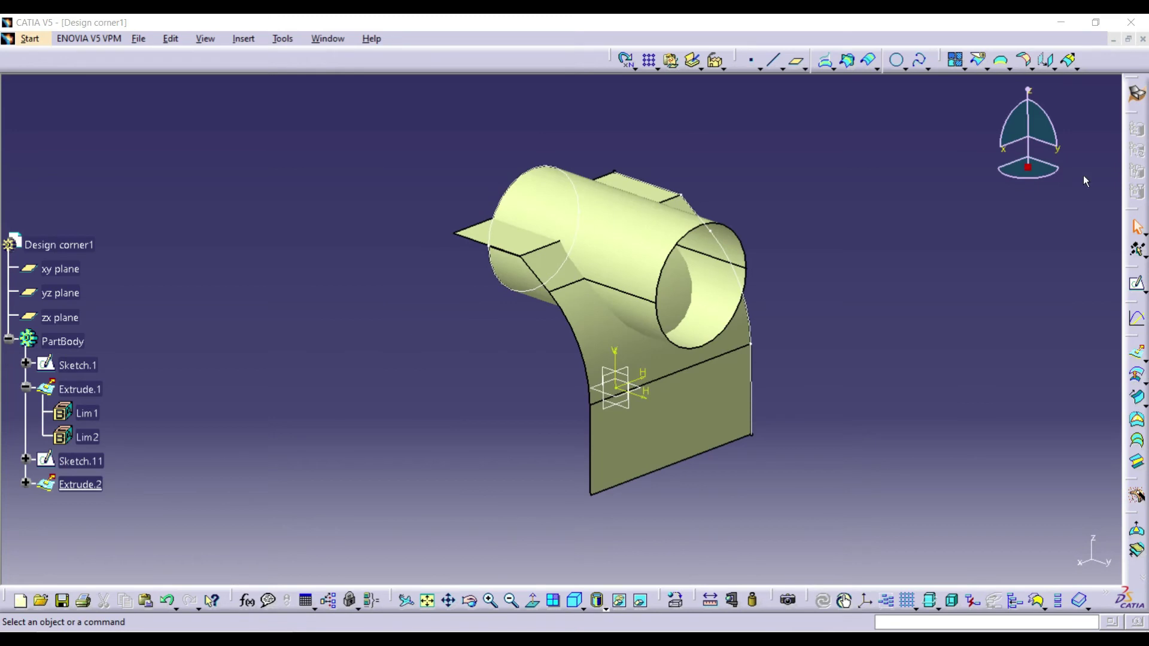
left_click(978, 59)
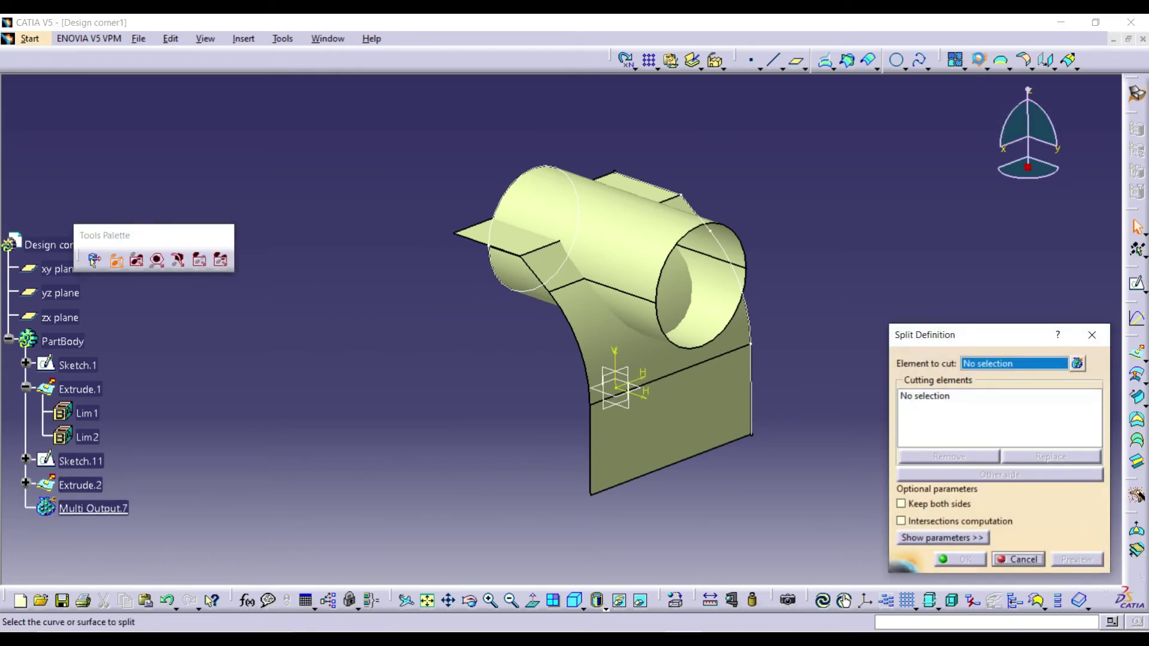
left_click(616, 333)
left_click(658, 264)
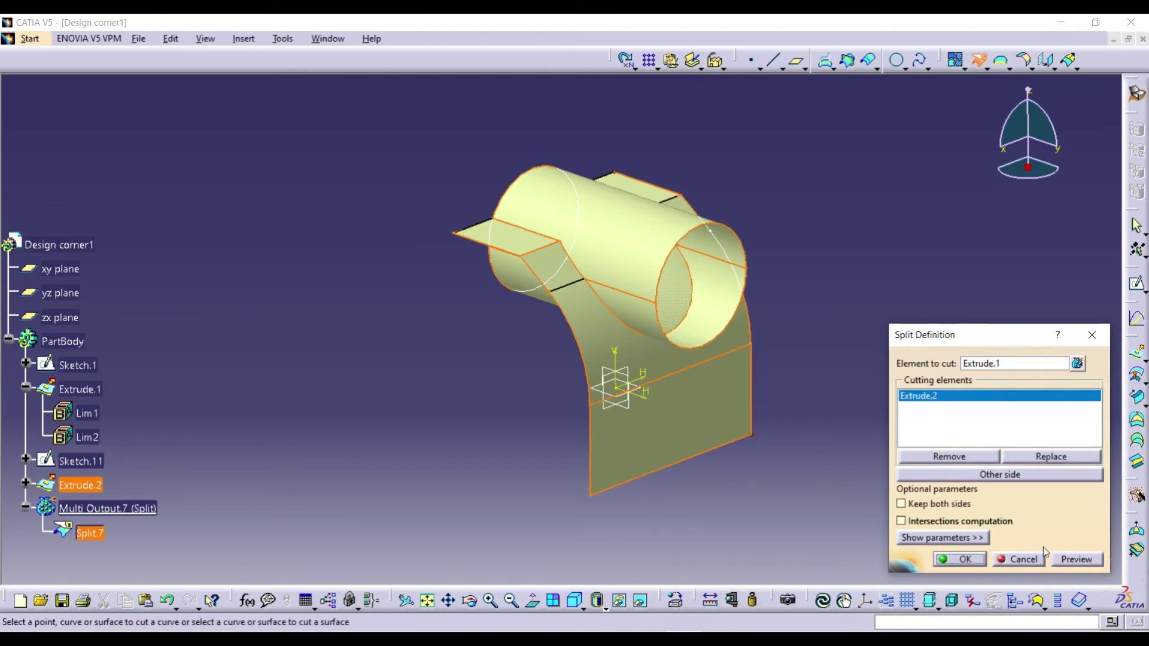
left_click(1063, 560)
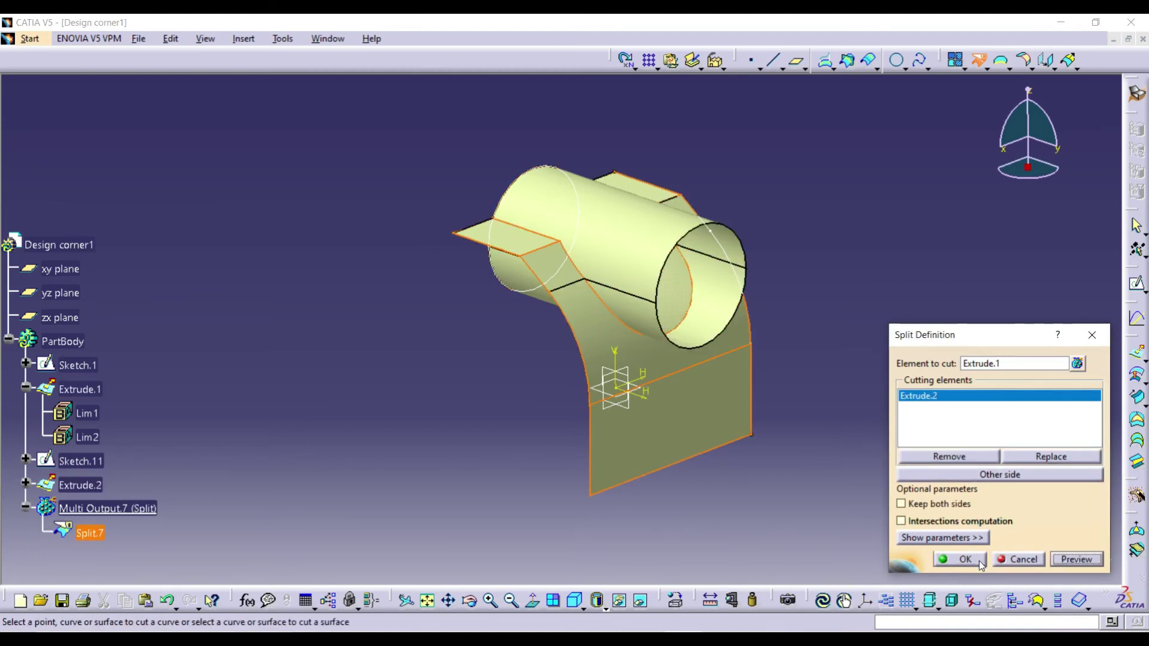
left_click(981, 561)
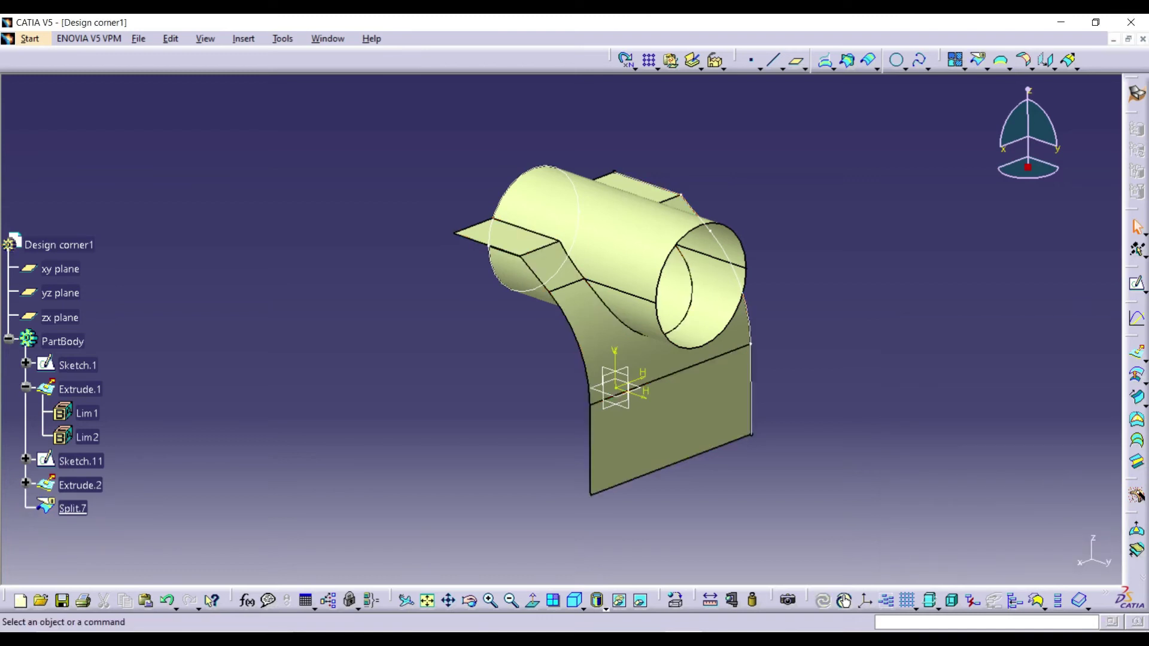
Split the cylindrical surface with the trimmed outer surface, keeping the lower trough portion, and hide the R22.5 circle sketch.
mouse_move(796, 419)
middle_mouse_down()
mouse_move(800, 430)
mouse_move(652, 432)
mouse_move(750, 465)
mouse_move(795, 412)
mouse_move(794, 423)
middle_mouse_up()
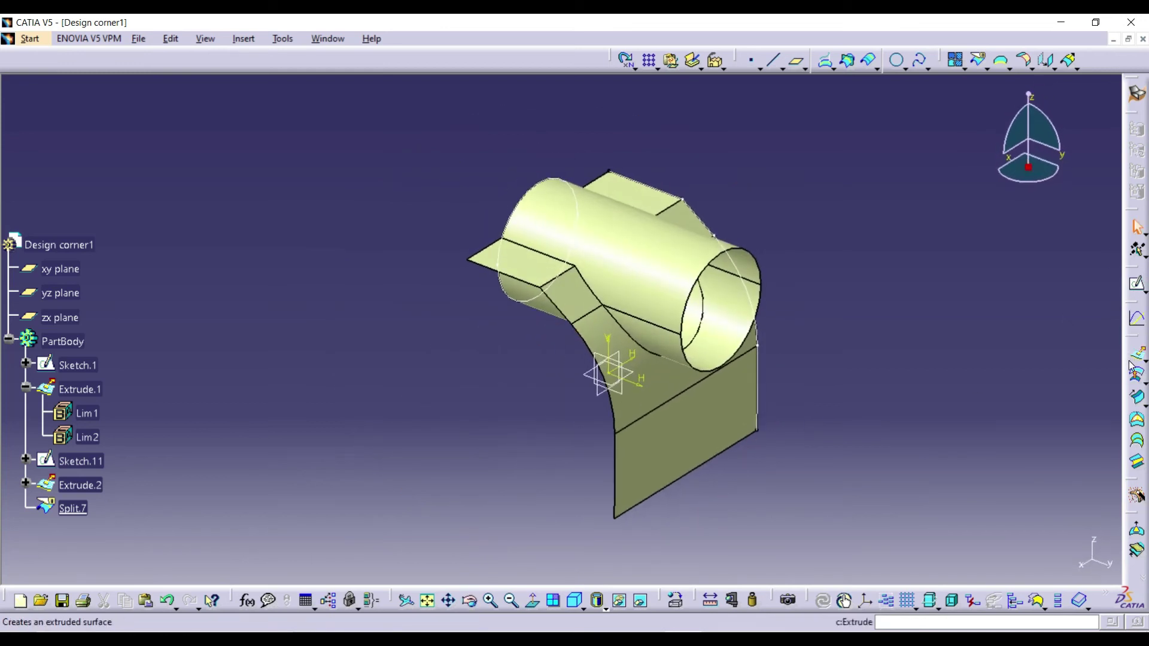
left_click(980, 62)
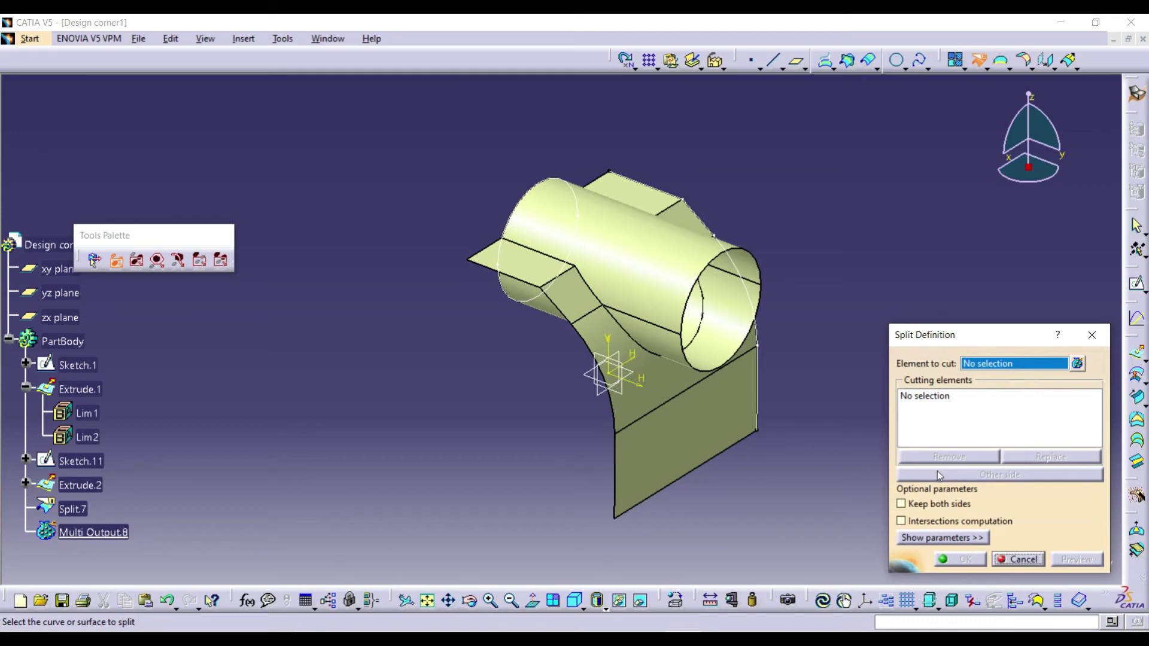
left_click(648, 246)
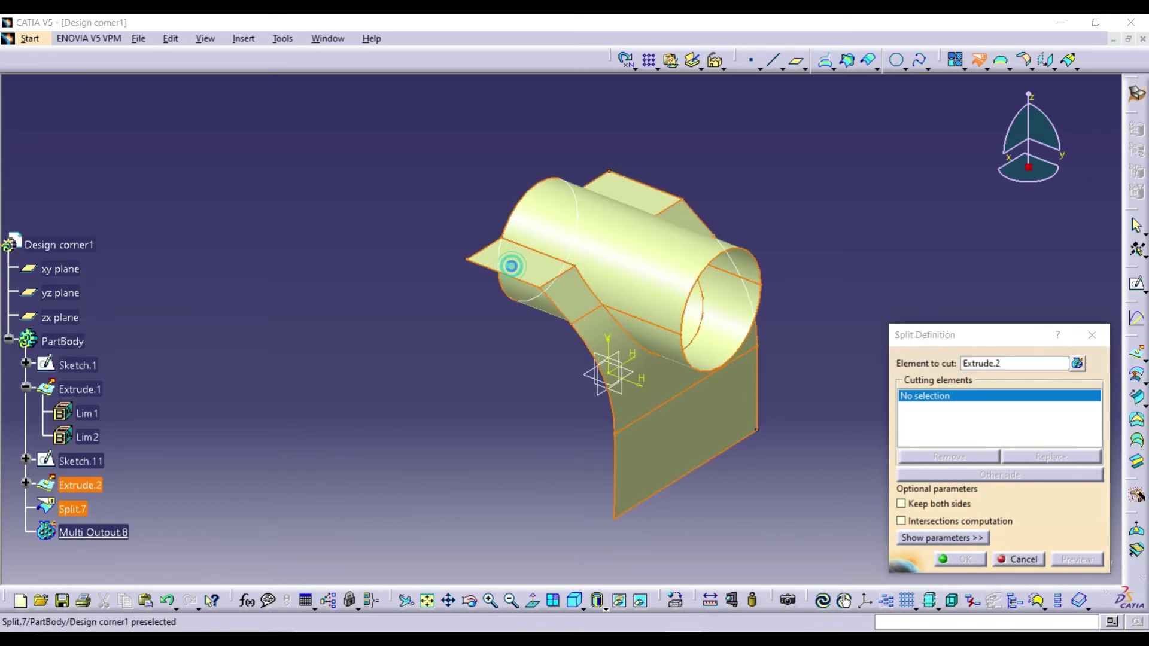
left_click(512, 264)
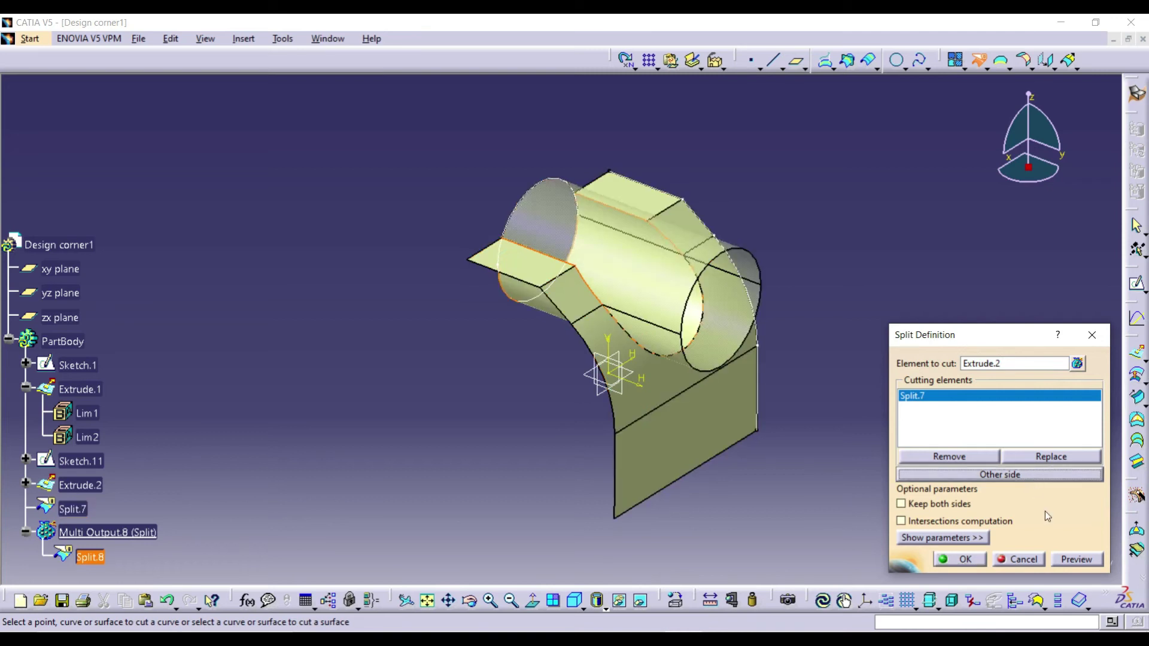
left_click(1075, 559)
left_click(961, 560)
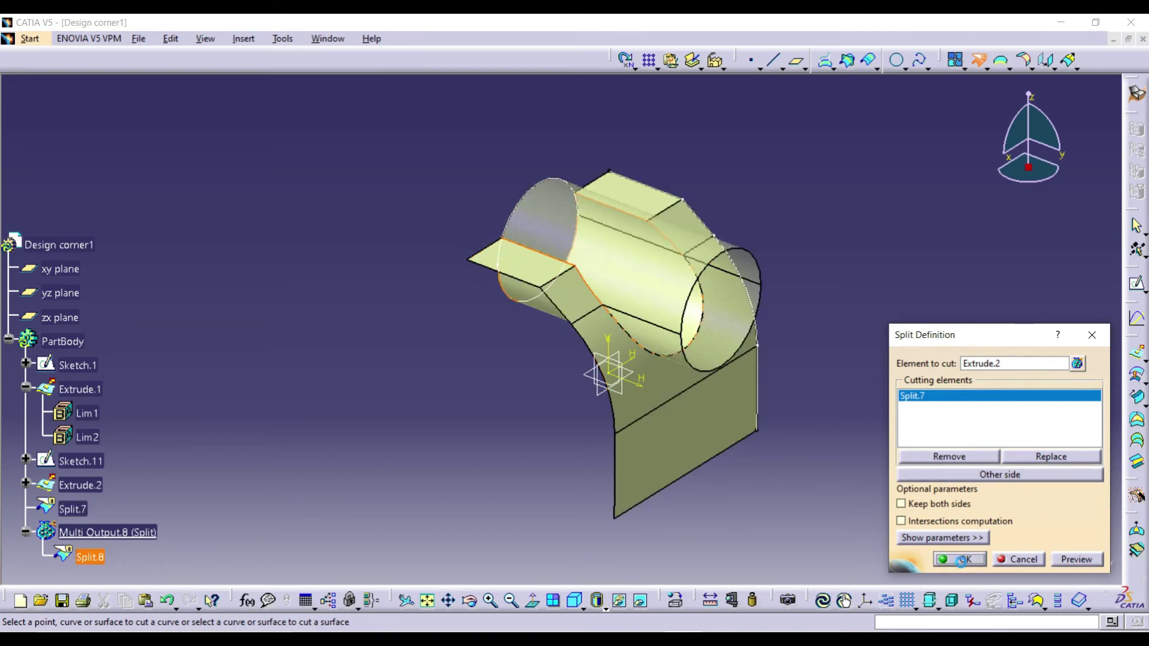
right_click(550, 182)
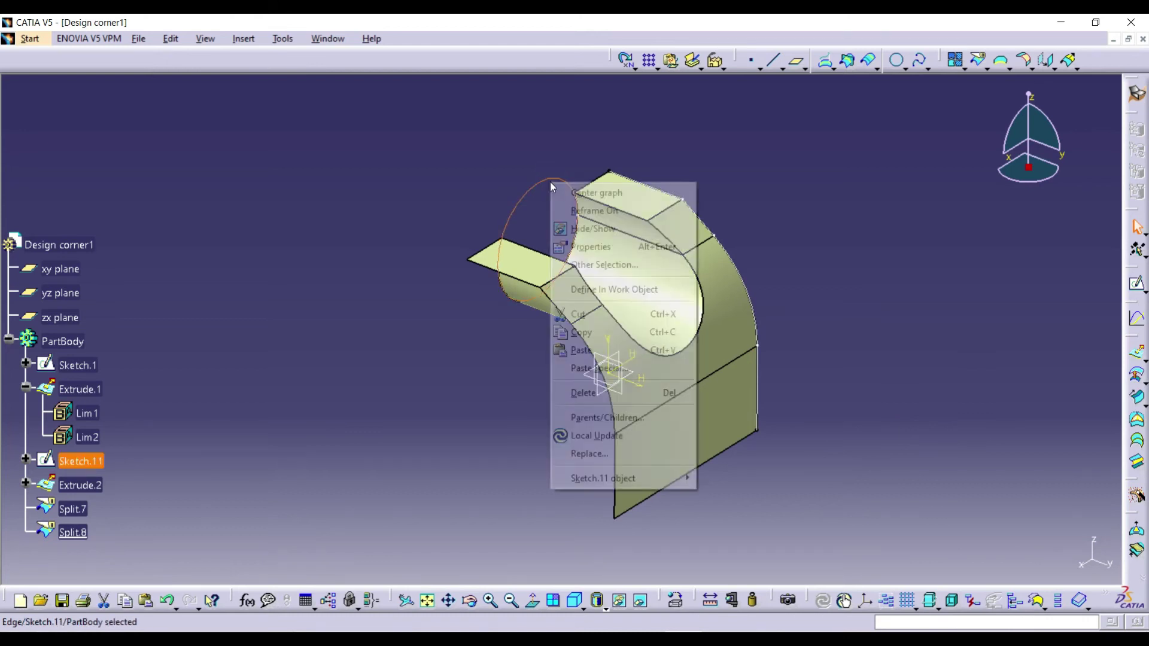
left_click(565, 229)
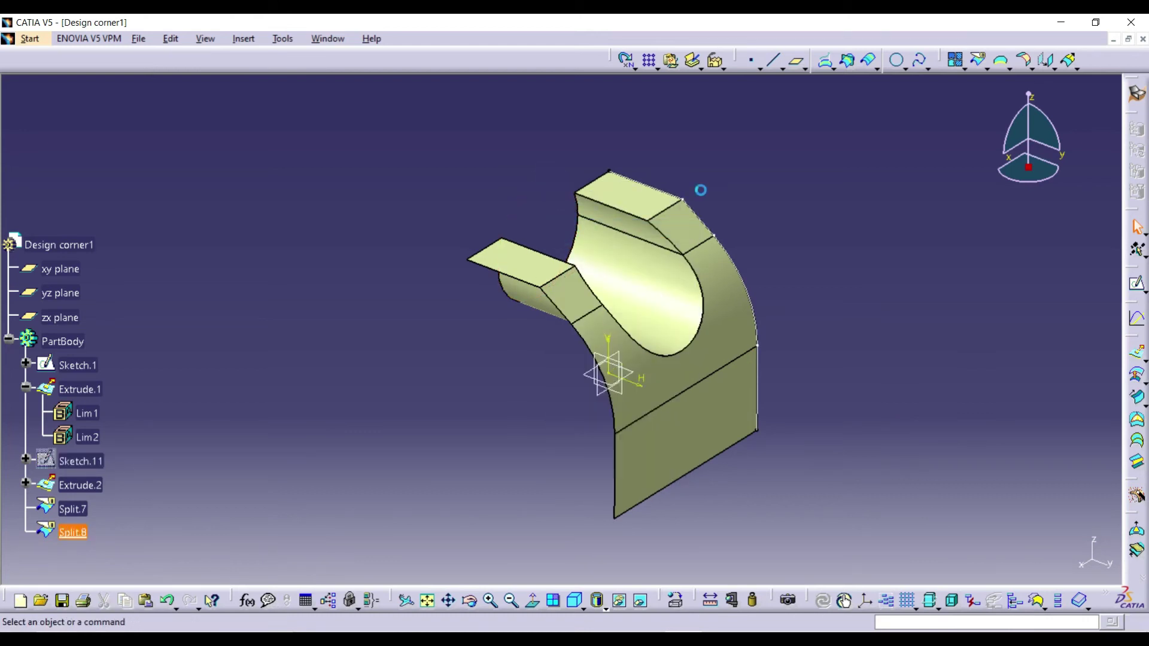
Start a sketch on the yz plane and draw a circle of about 36 mm radius over the part's upper profile.
left_click(470, 601)
left_click_drag(713, 469, 872, 253)
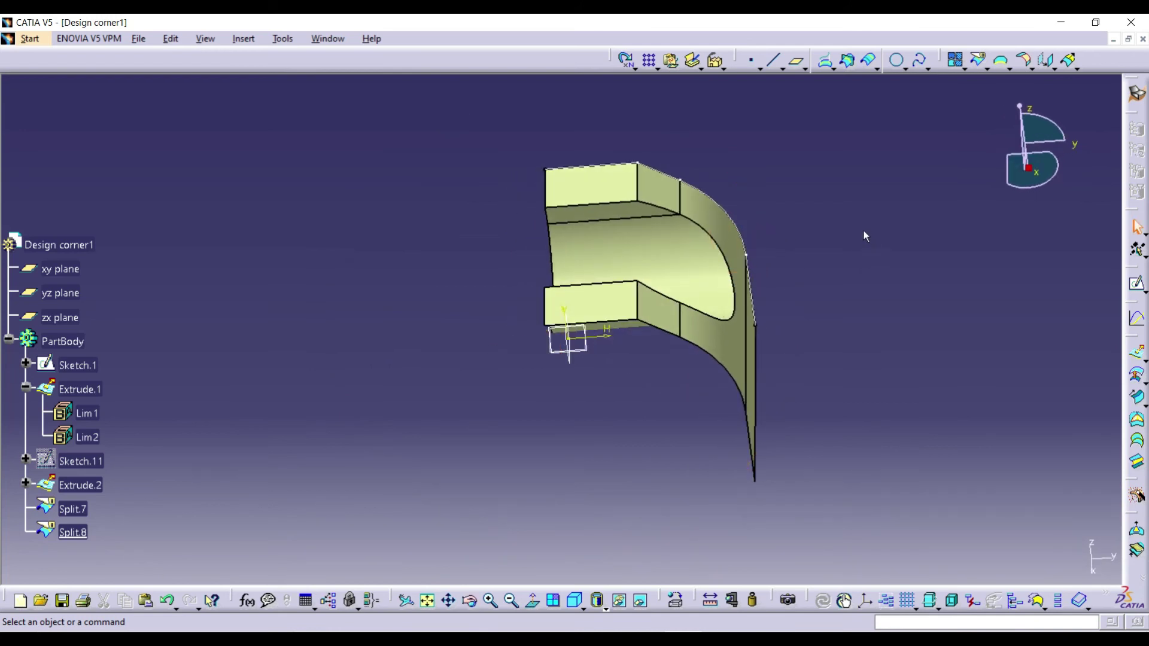
left_click(578, 607)
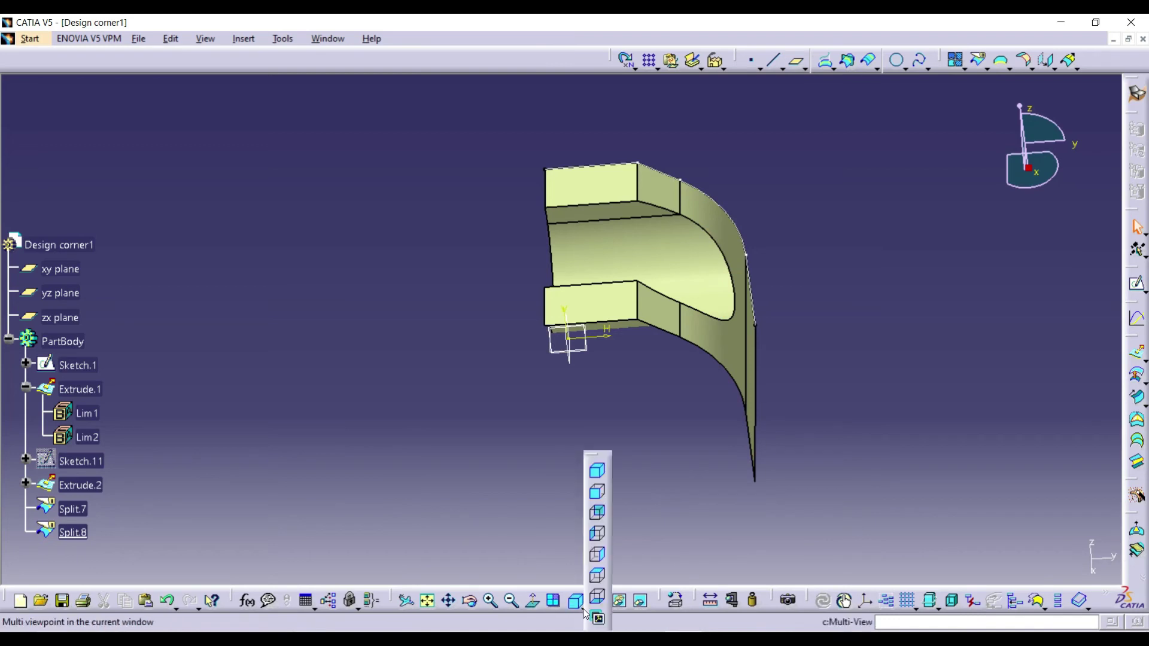
left_click(598, 495)
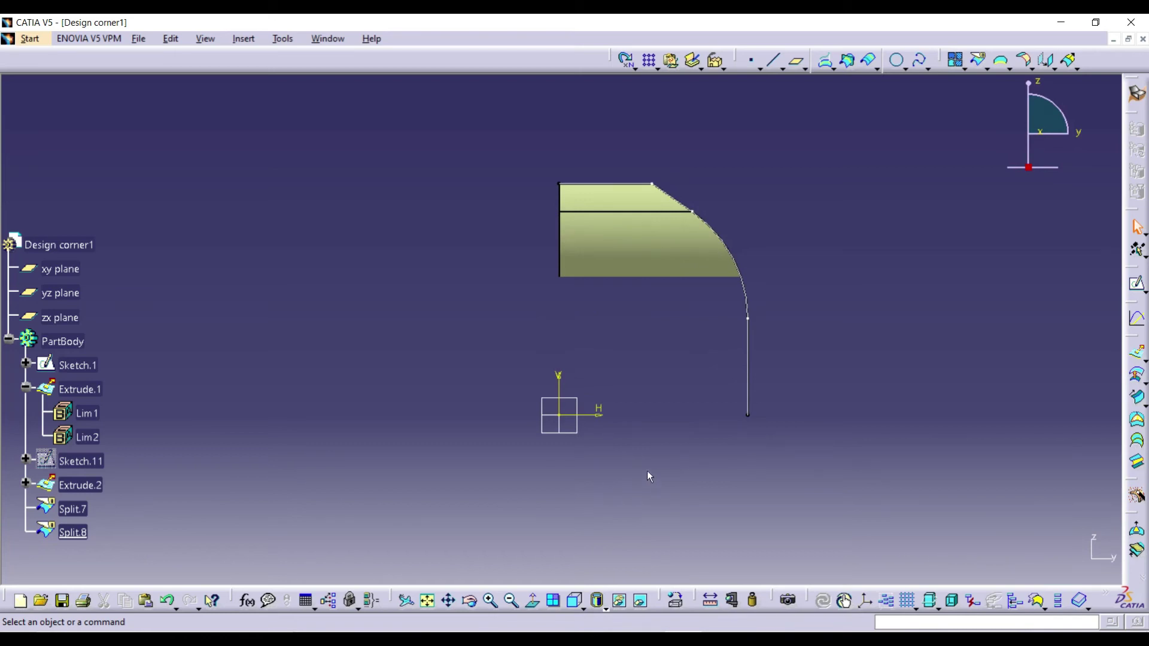
left_click(63, 293)
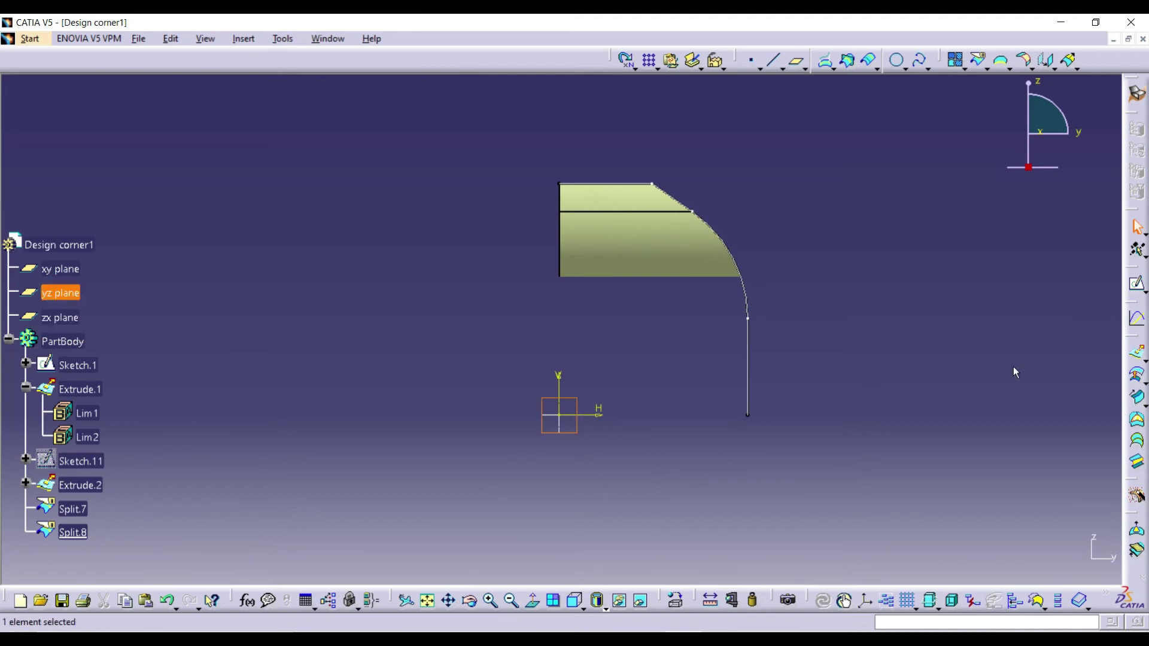
left_click(1136, 283)
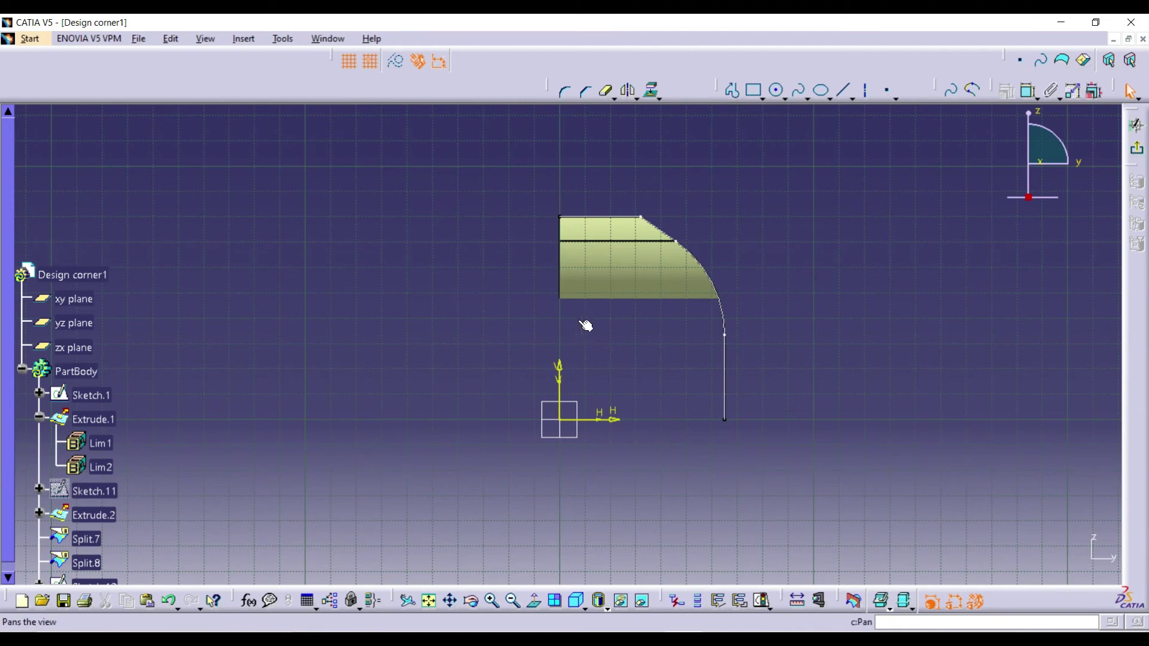
left_click(778, 91)
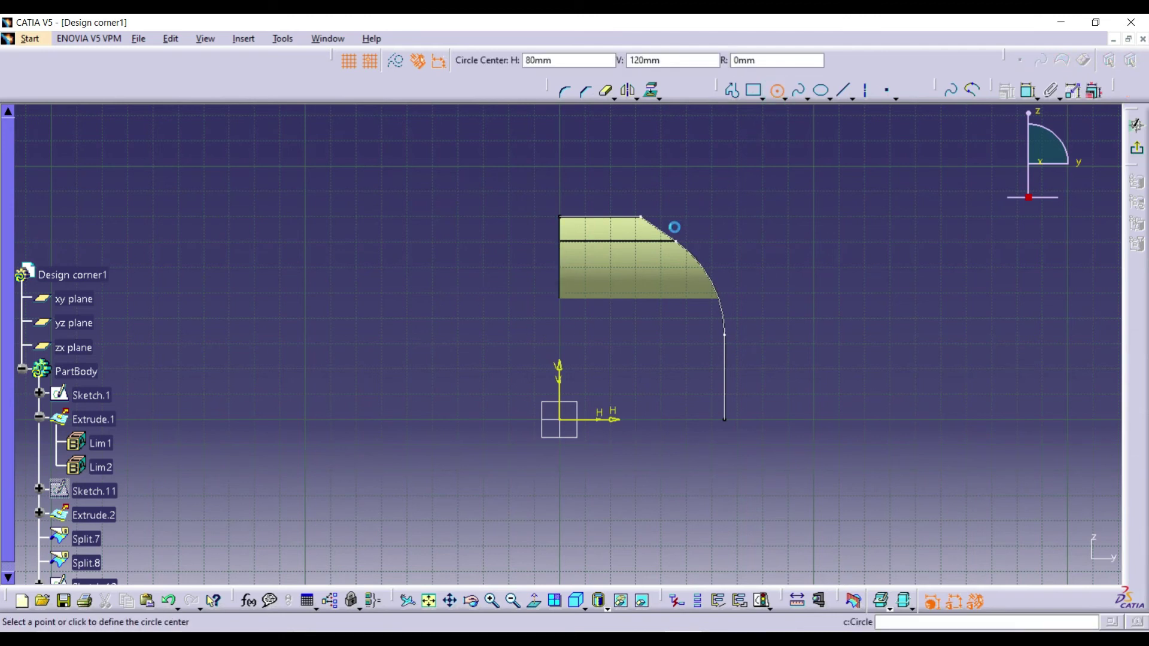
left_click(625, 276)
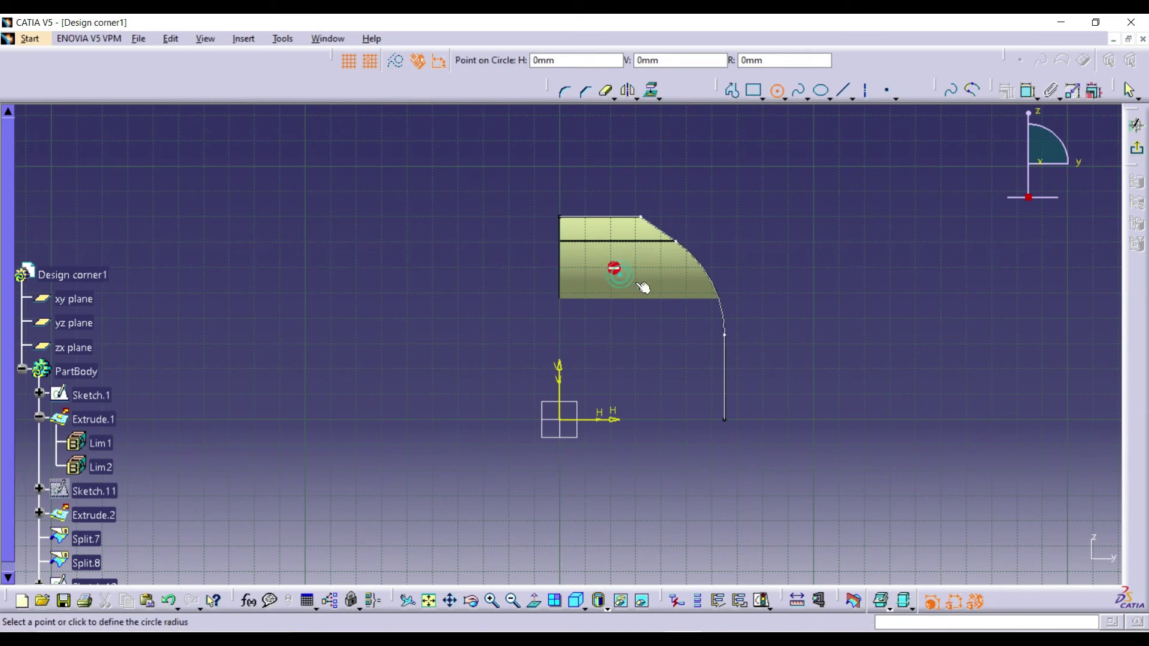
left_click(685, 312)
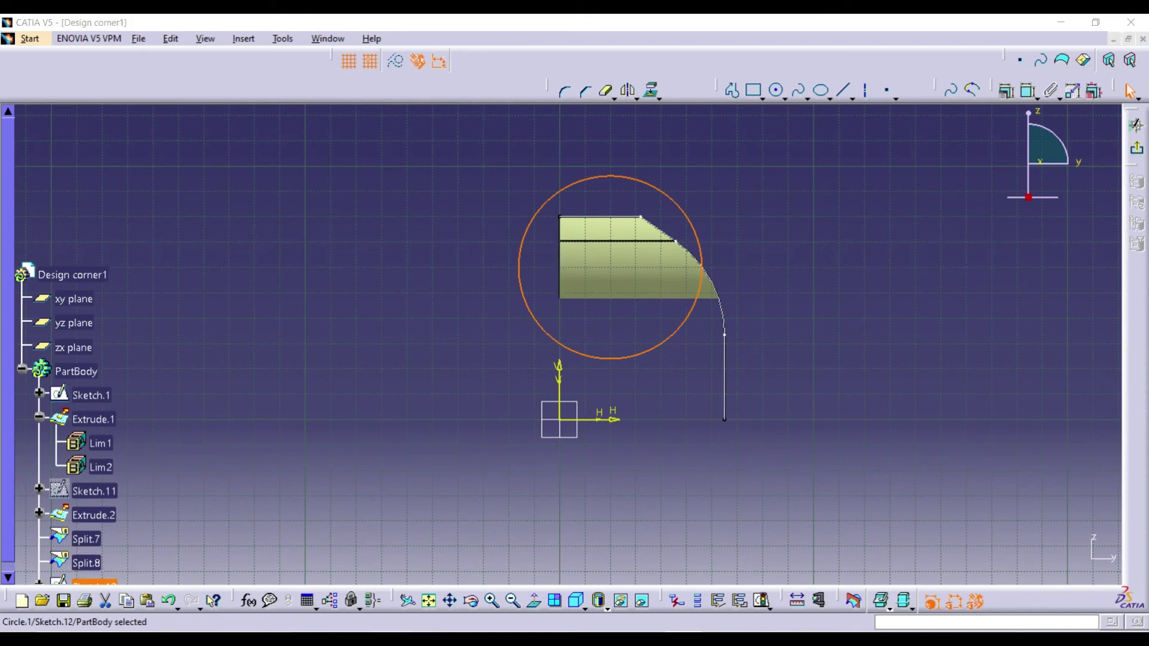
Check the right view in Drawing1.pdf and dimension the circle's radius to 14 mm in the CATIA sketch.
key("alt+Tab")
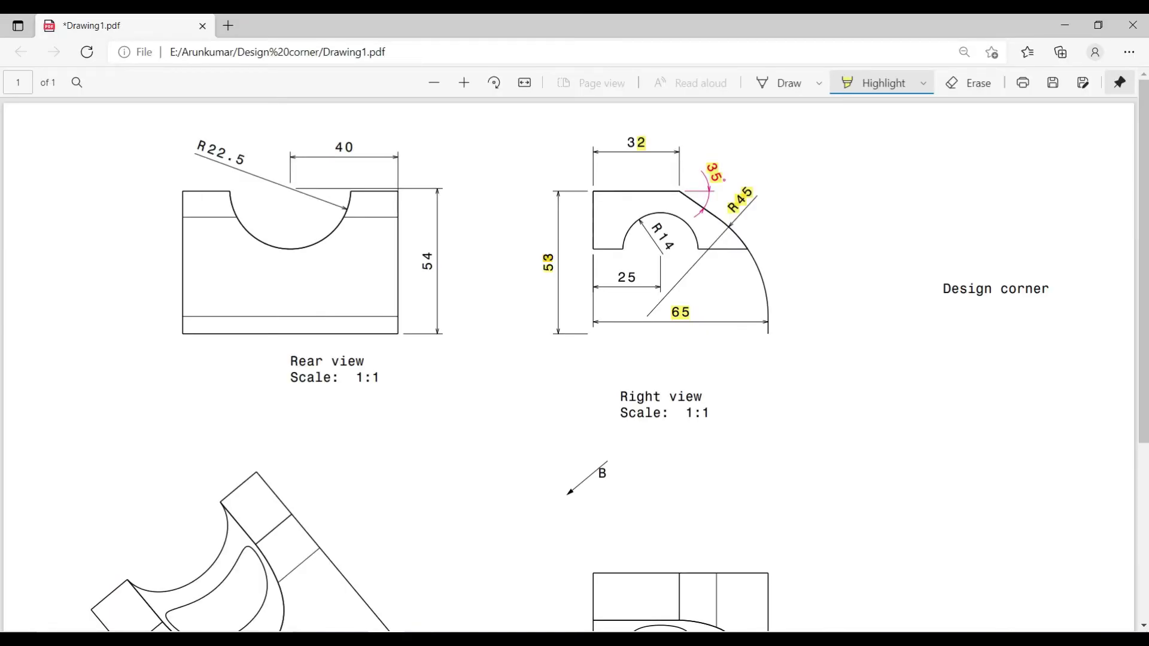
key("alt+Tab")
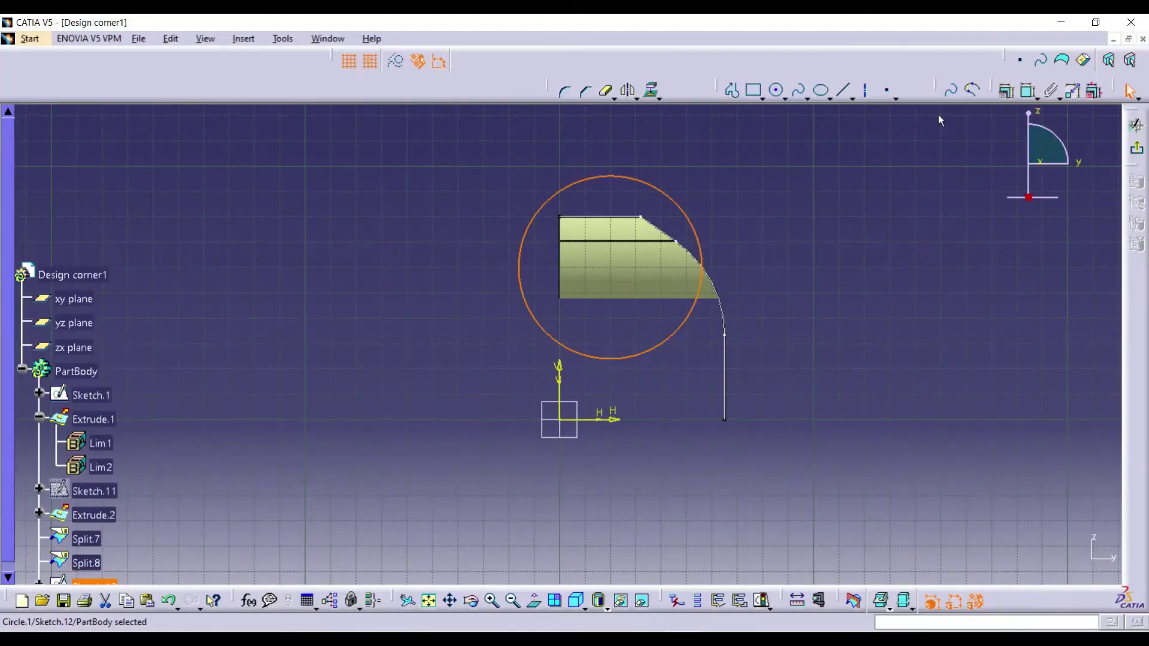
left_click(1028, 90)
left_click(704, 197)
double_click(705, 191)
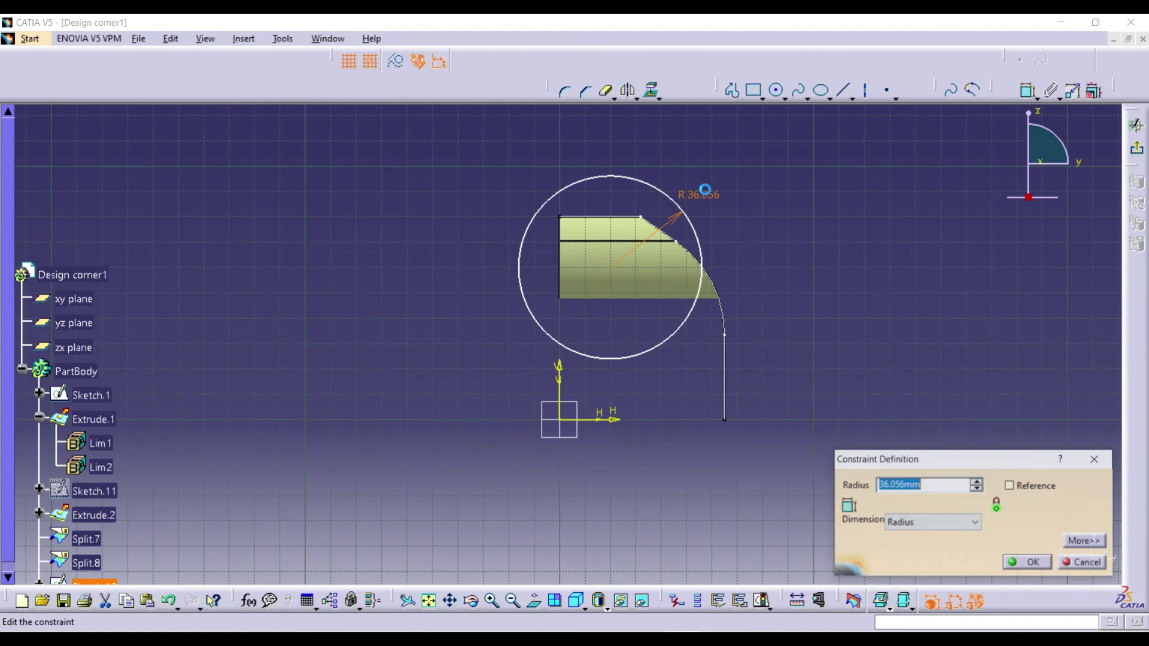
type("14")
key("Return")
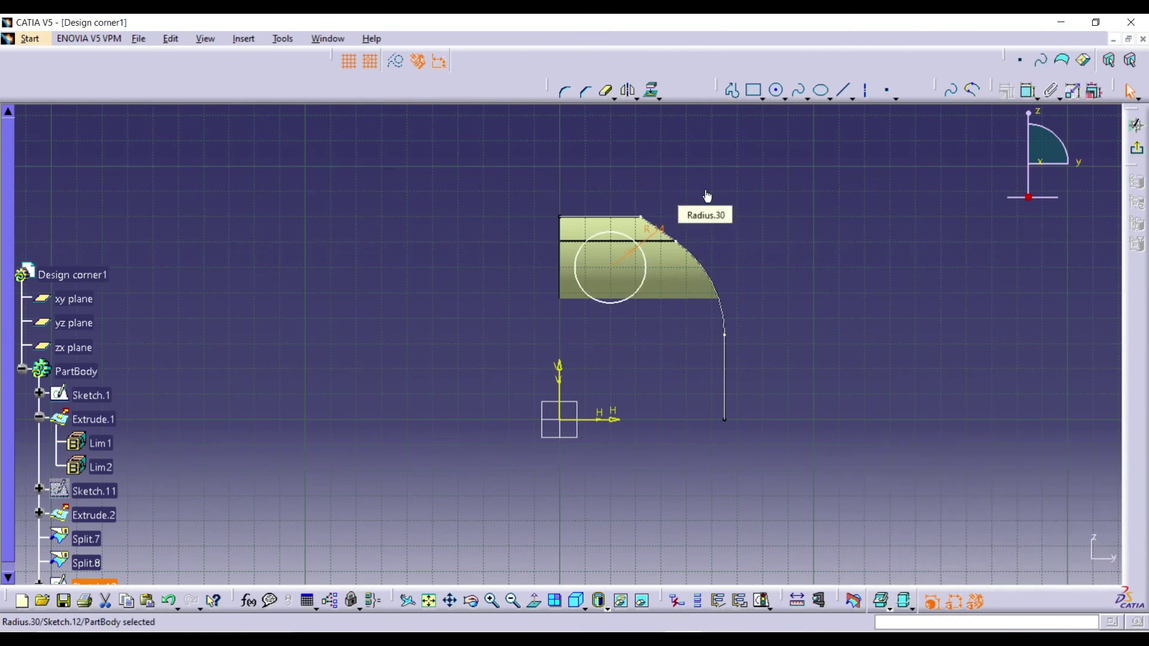
left_click(803, 251)
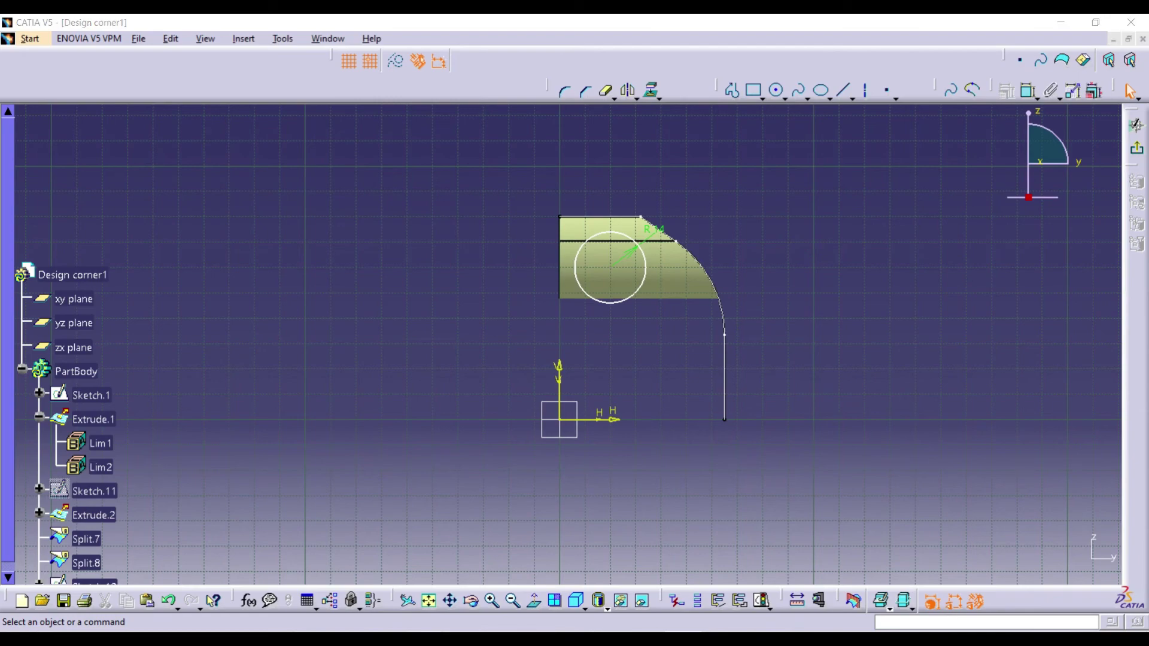
Recheck the right view in Drawing1.pdf and set the circle centre's horizontal distance from the surface's vertical side edge to 25 mm.
key("super+e")
key("alt+Tab")
key("alt+Tab")
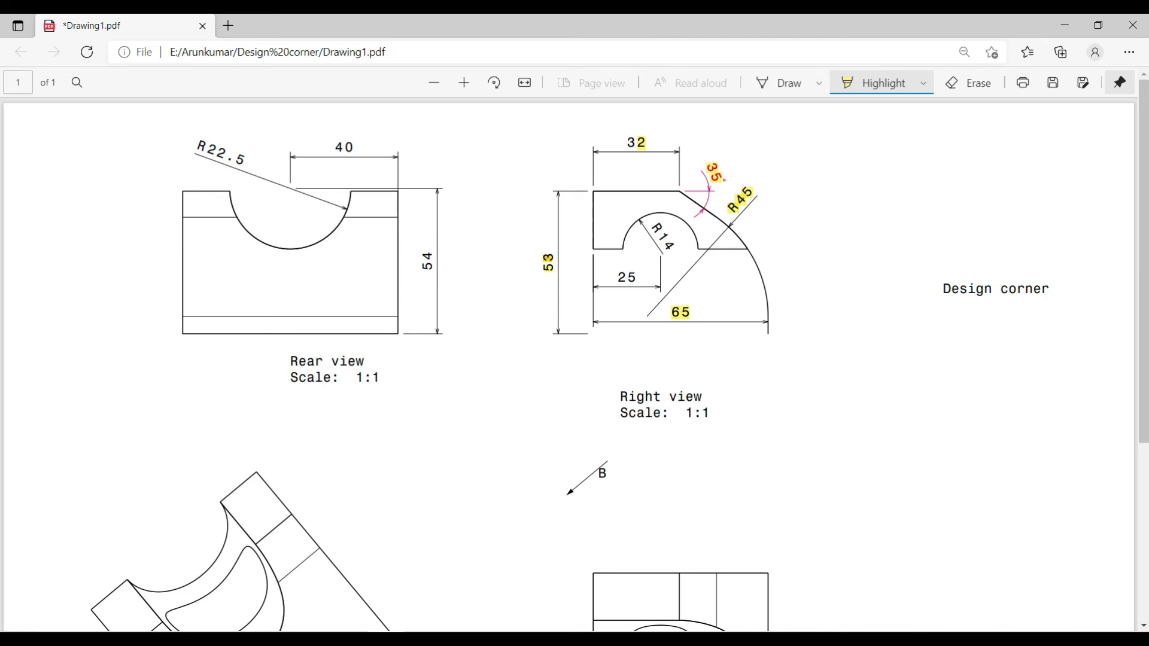
key("alt+Tab")
left_click(1027, 90)
left_click(558, 265)
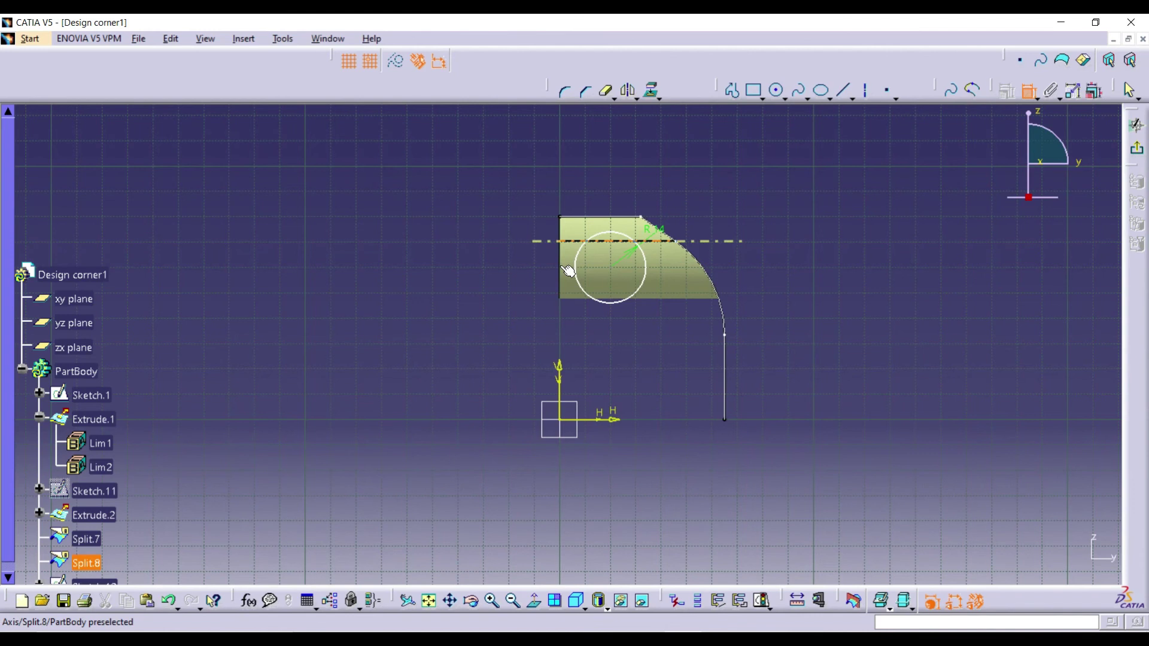
left_click(611, 268)
left_click(589, 338)
double_click(590, 337)
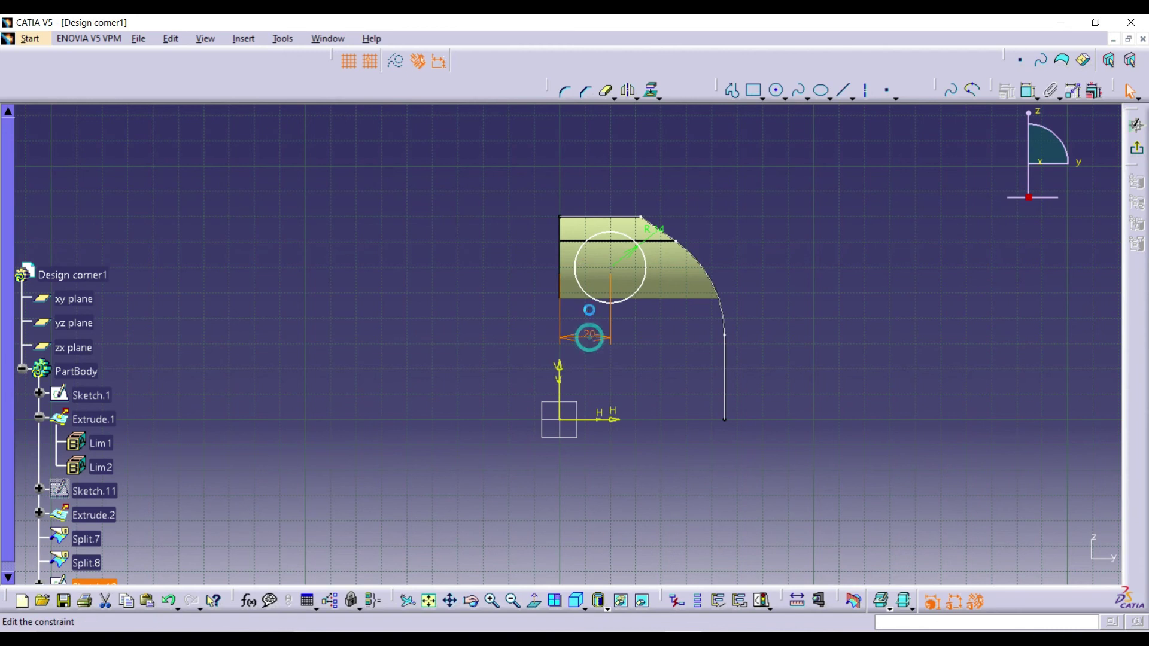
type("25")
key("Return")
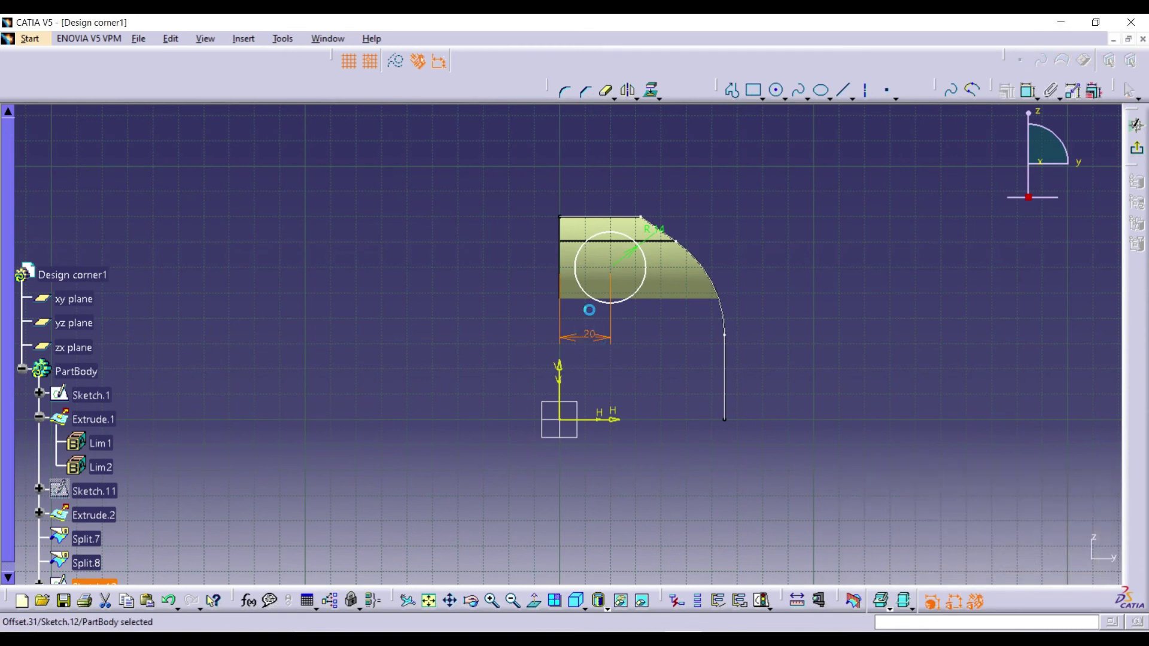
Dimension the vertical distance between the circle's centre and the upper horizontal edge of the profile, placed beside the surface.
left_click(604, 219)
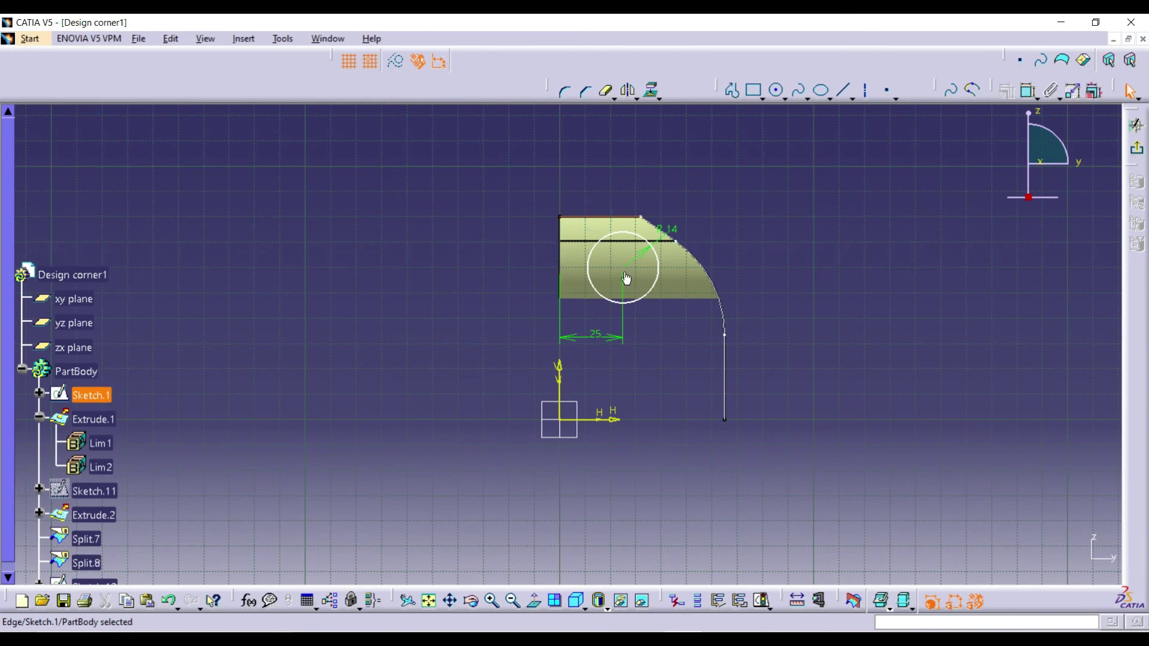
key("ctrl+z")
middle_click_drag(468, 262, 536, 204)
middle_click_drag(711, 311, 729, 424)
left_click(1028, 91)
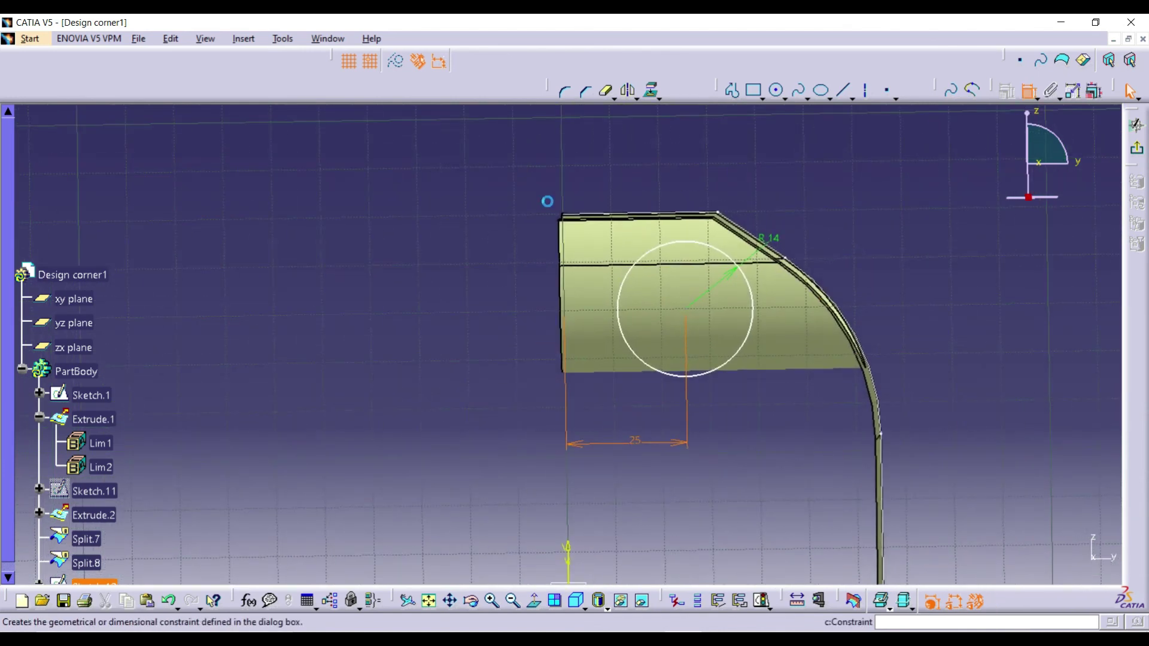
left_click(589, 225)
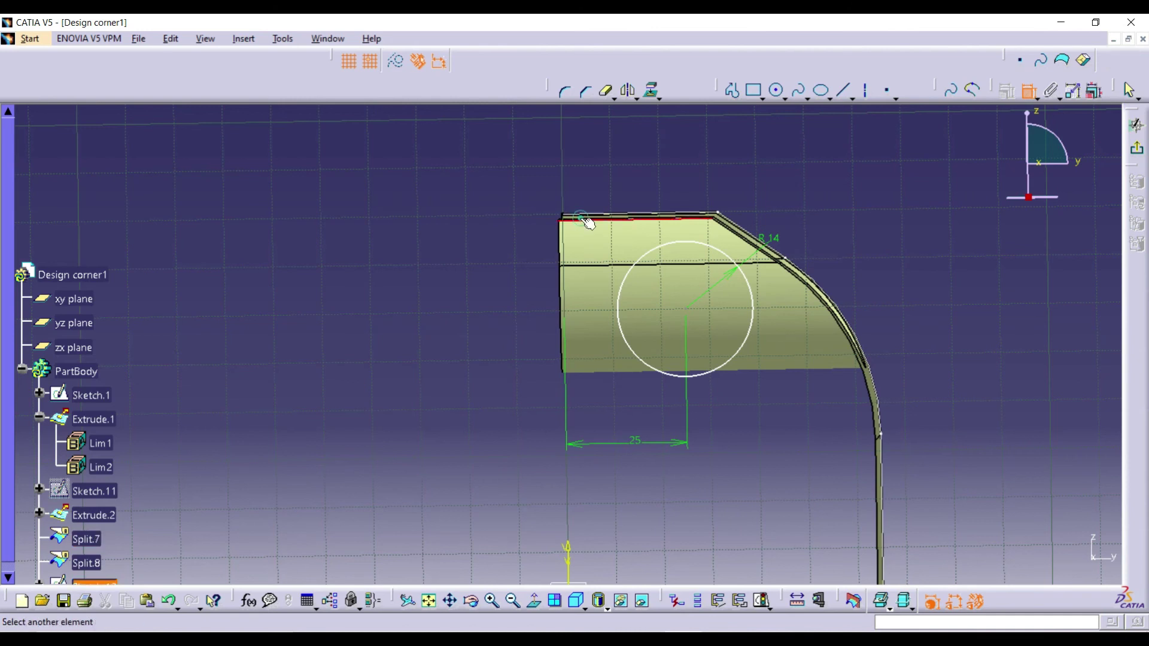
left_click(685, 310)
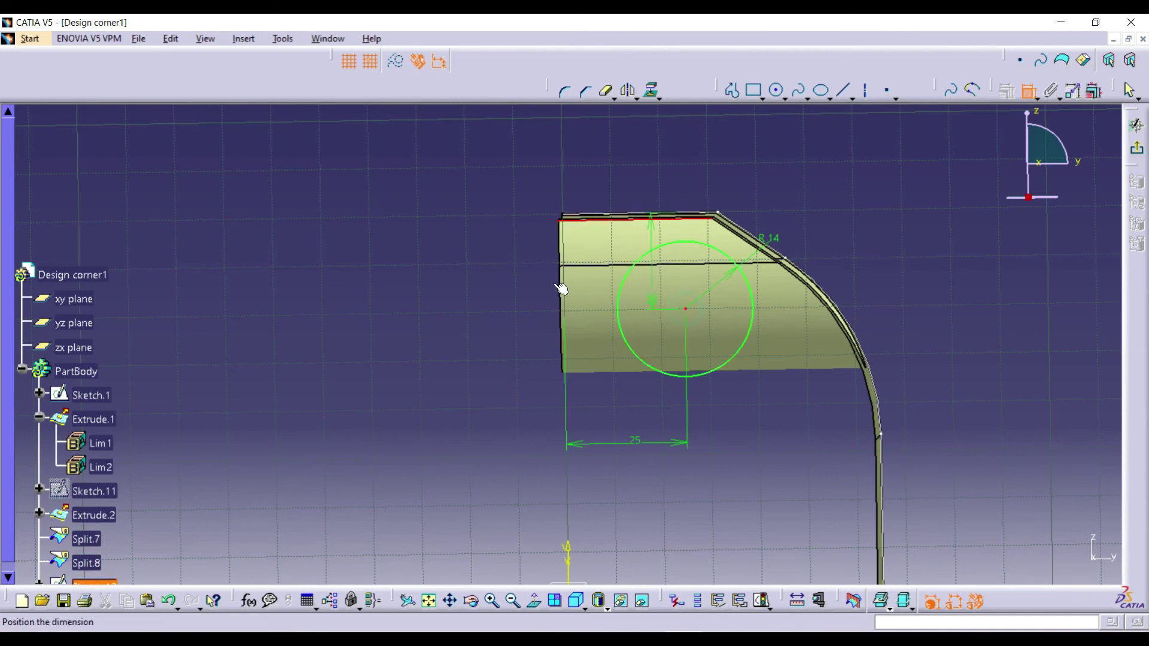
left_click(481, 280)
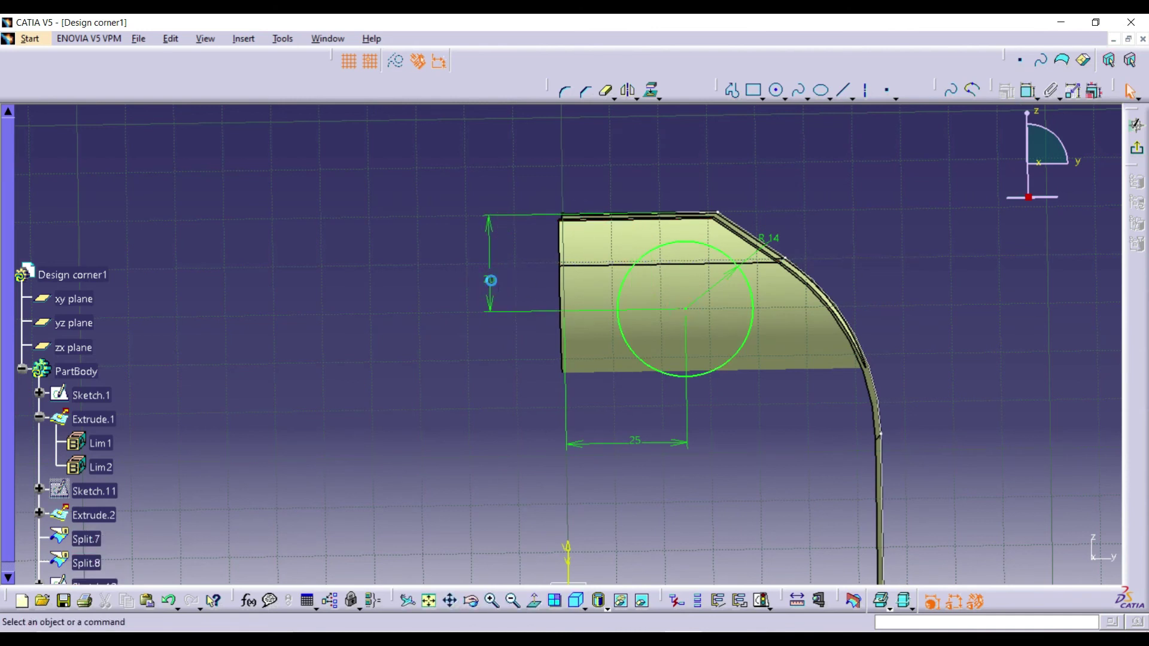
Set the circle centre's vertical distance from the upper profile edge to 30 mm.
double_click(490, 280)
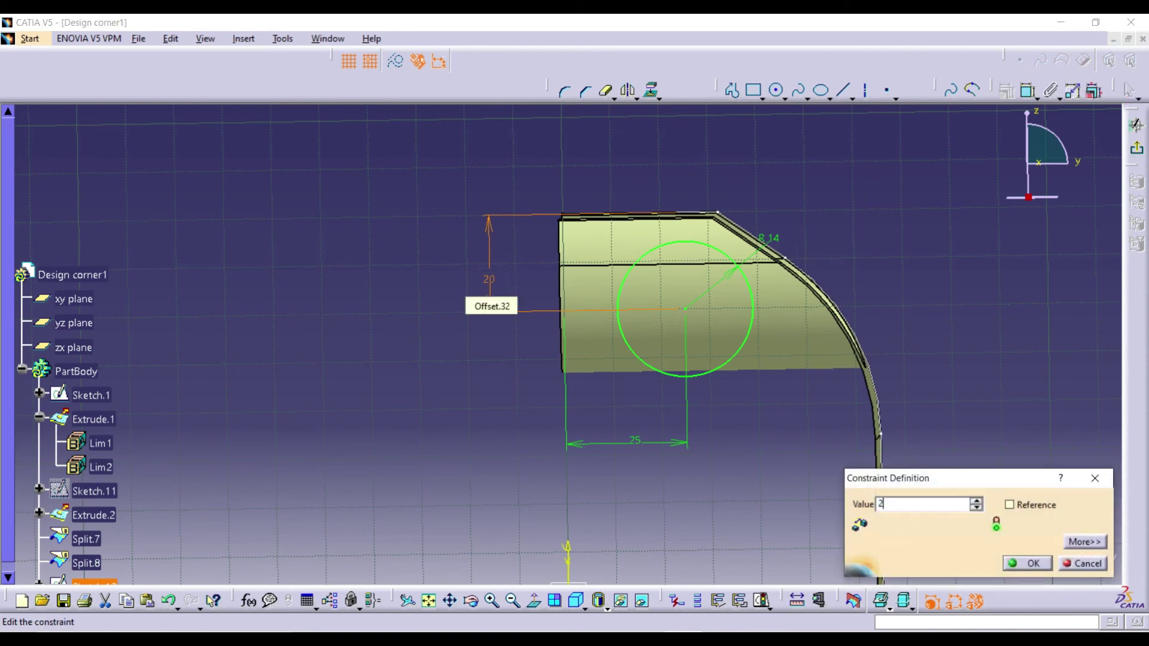
type("25")
key("BackSpace")
key("BackSpace")
type("3")
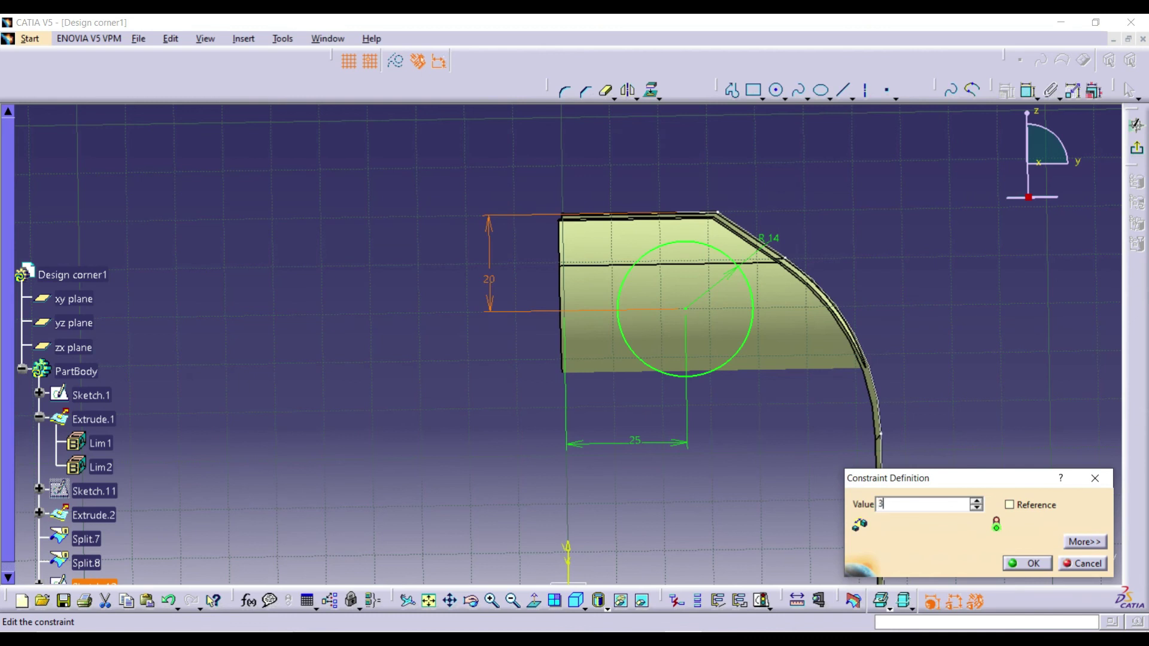
type("0")
key("Return")
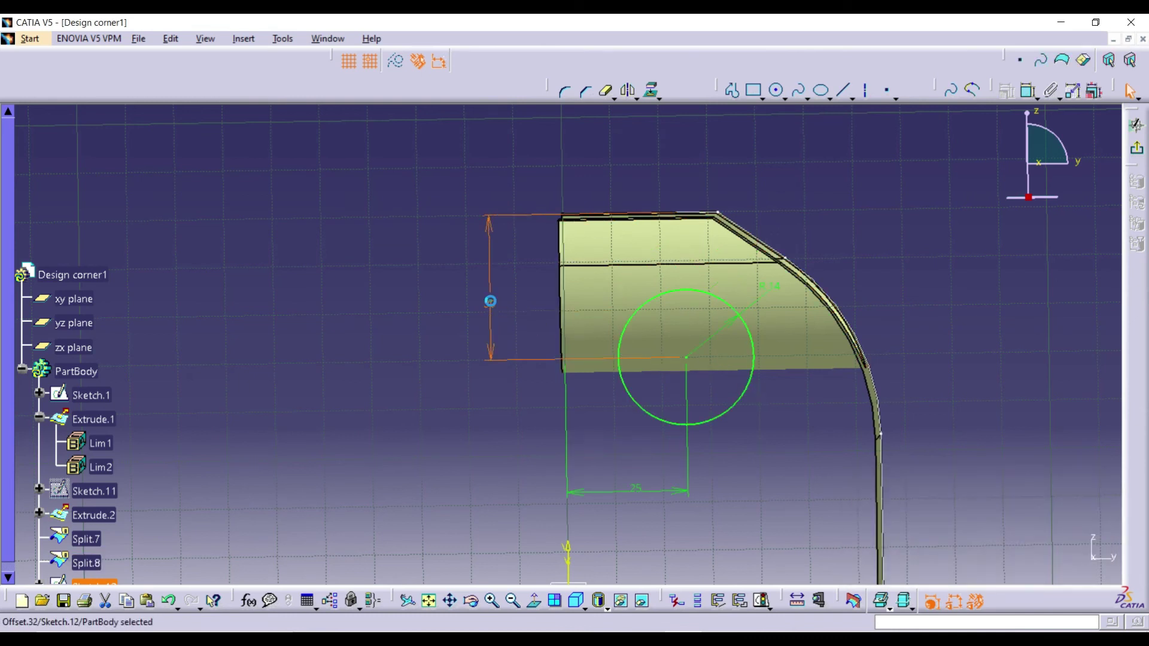
Change the circle centre's vertical offset from the upper profile edge to 28 mm and exit the sketch.
double_click(491, 304)
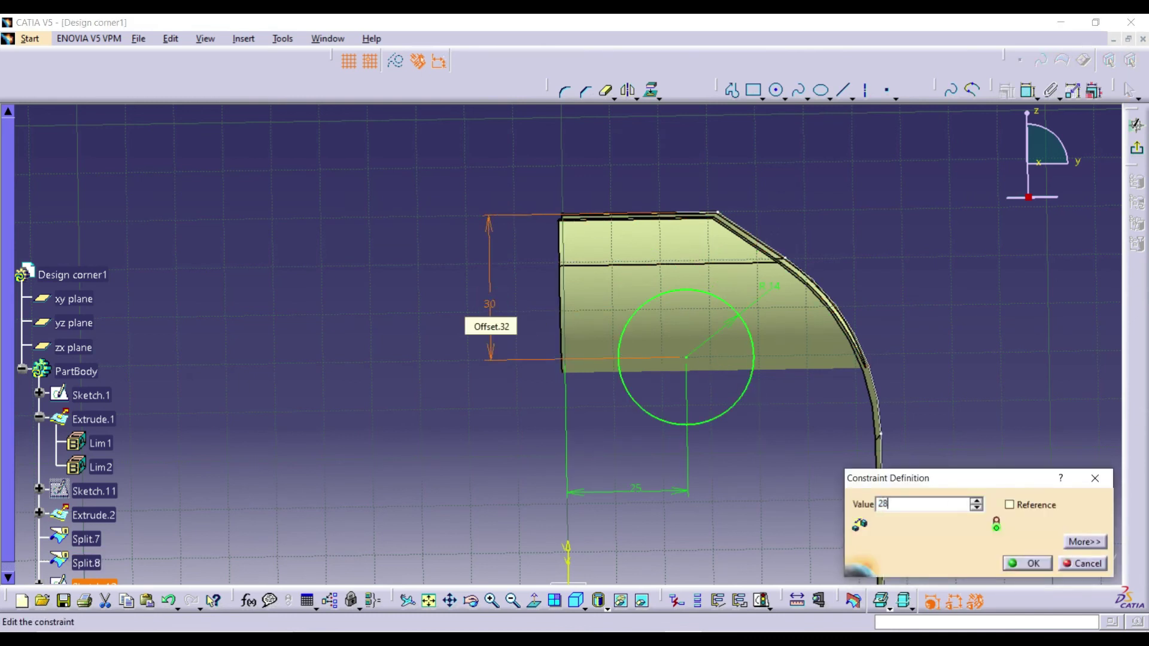
key("Return")
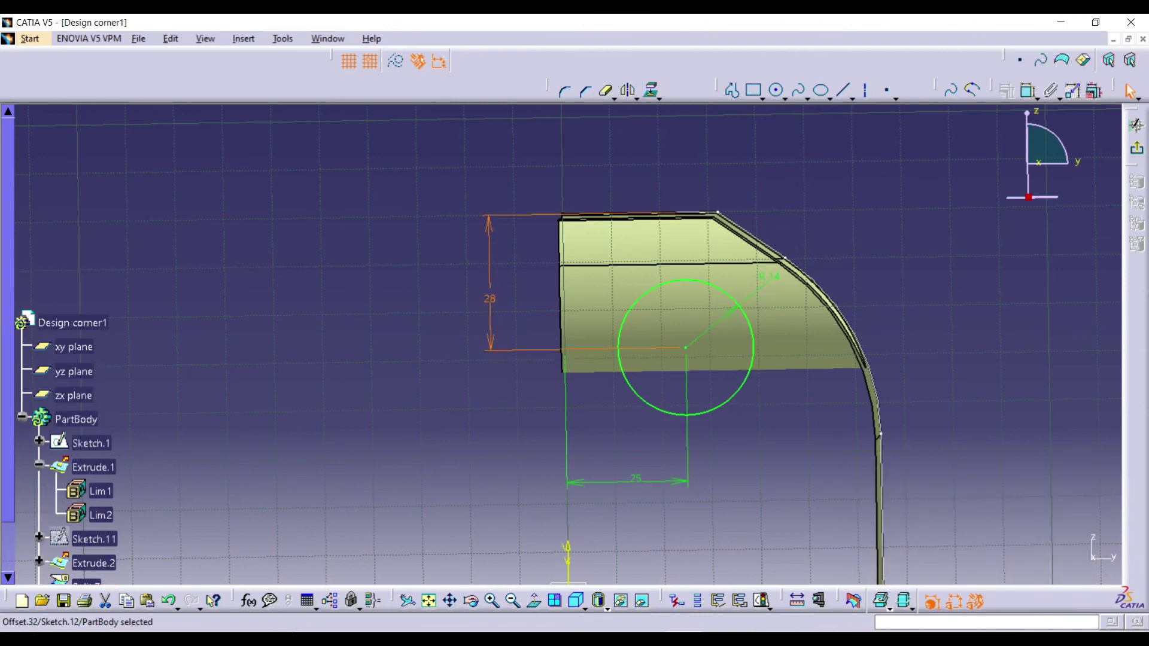
left_click(1135, 151)
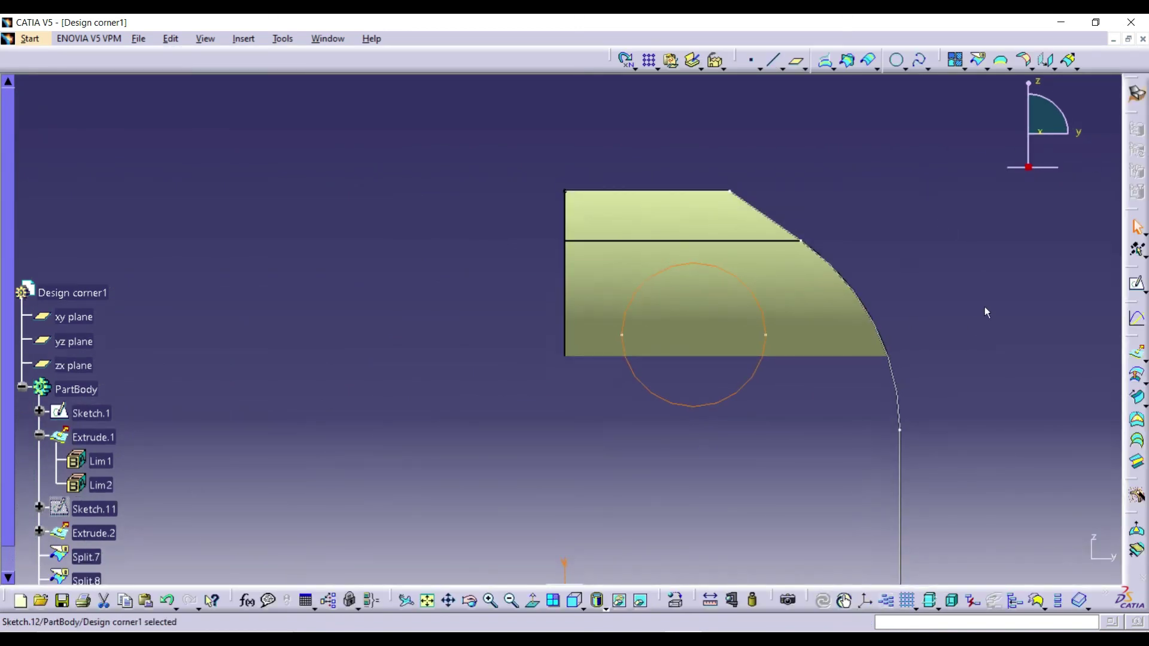
Extrude the R14 circle sketch as a surface 80 mm along the sketch normal, through the trough.
left_click(1140, 358)
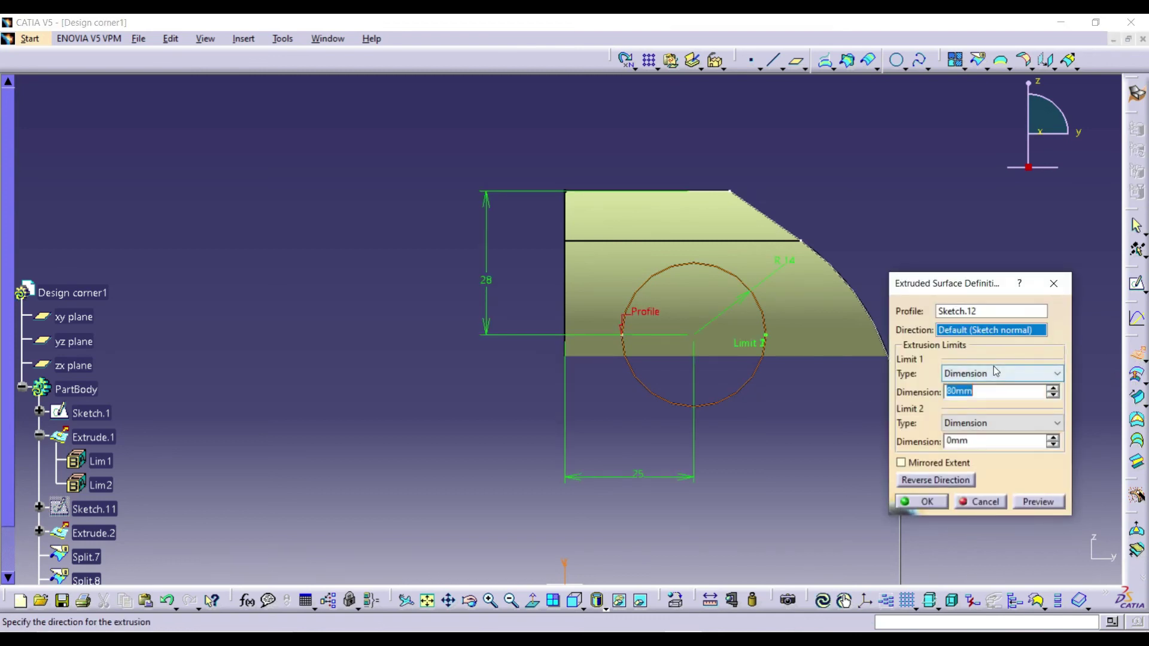
left_click(1038, 503)
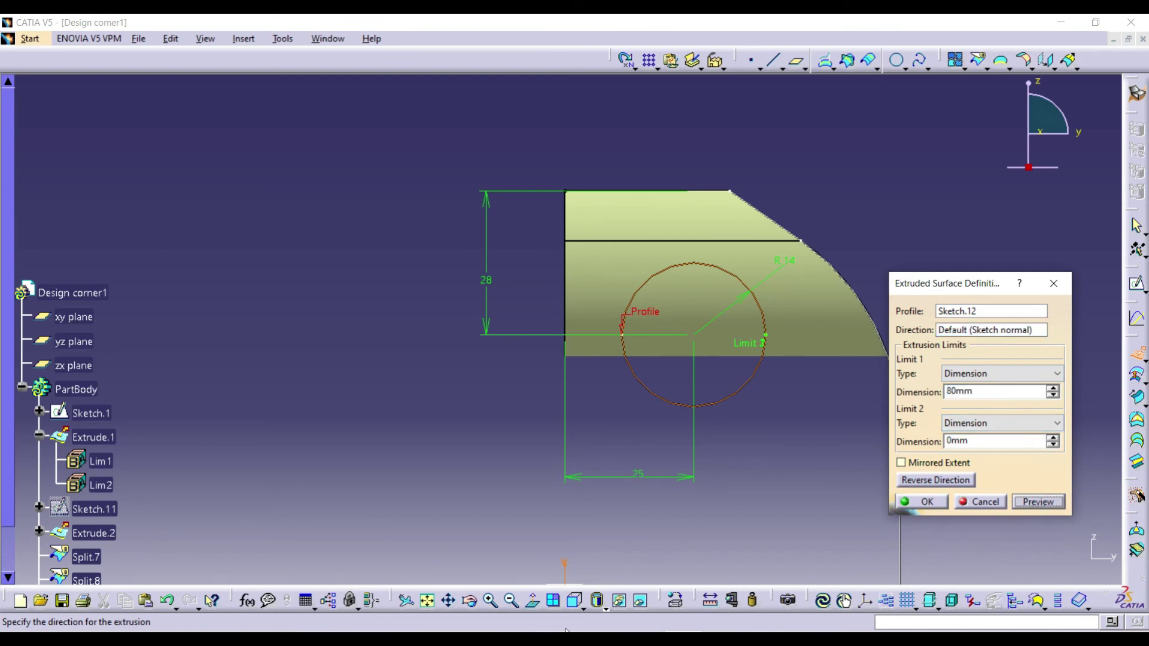
left_click(470, 600)
left_click_drag(435, 279, 639, 359)
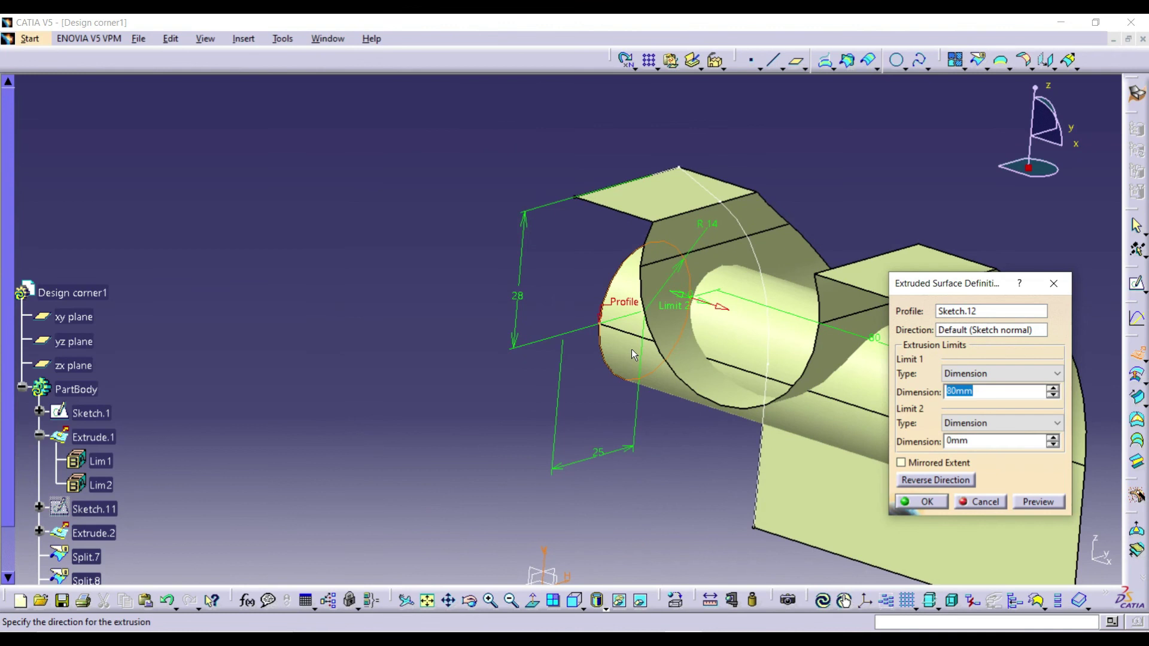
left_click_drag(985, 288, 447, 288)
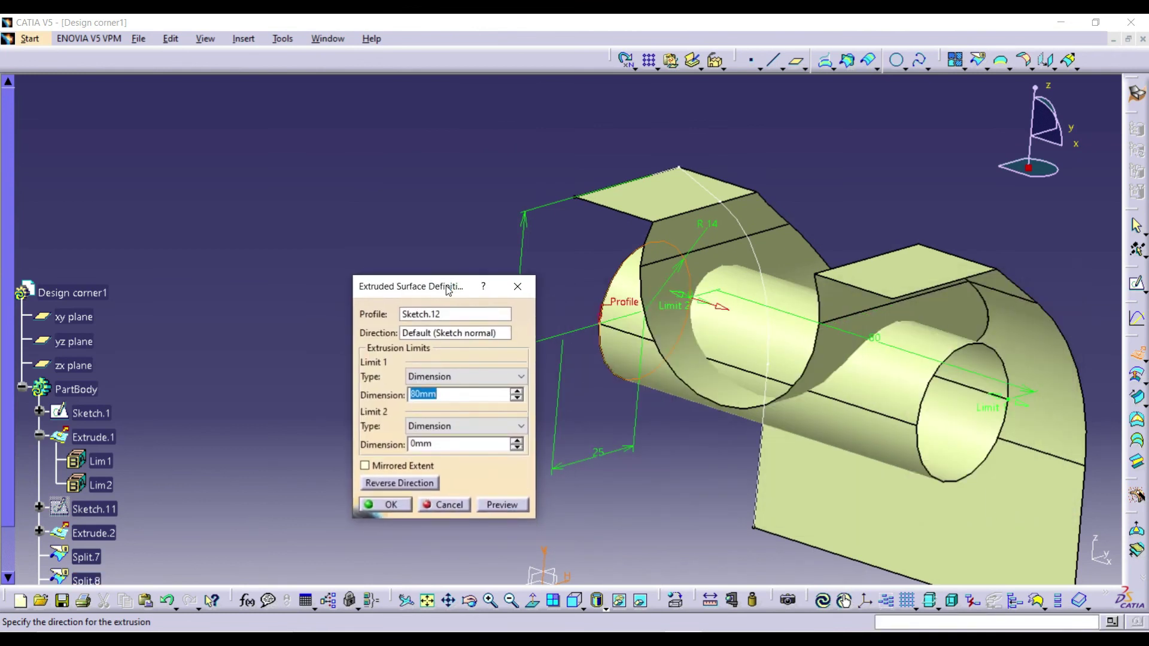
left_click(402, 505)
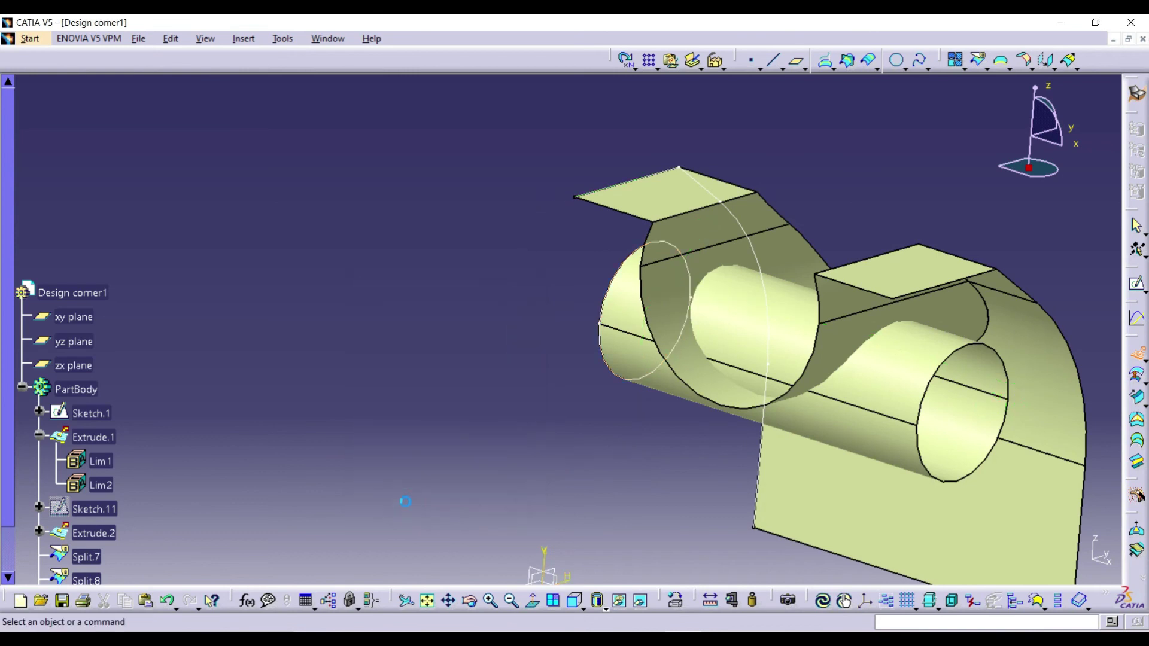
Split the trough surface with the extruded R14 cylinder, keeping the portion outside the cylinder.
left_click(898, 170)
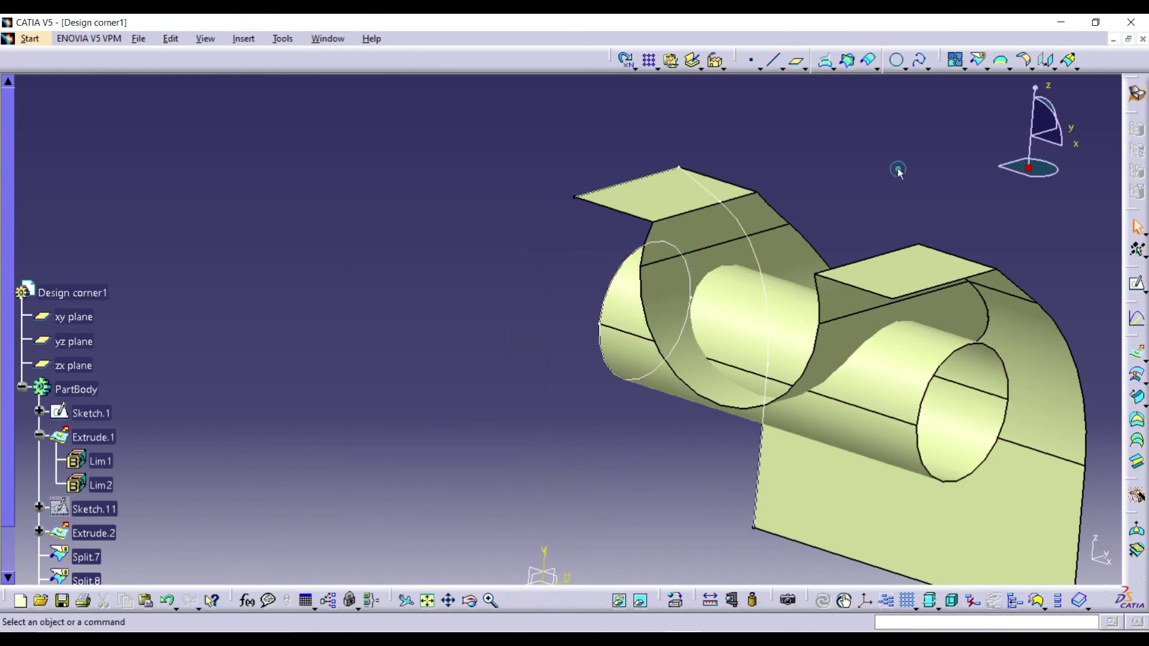
left_click(977, 59)
key("Escape")
middle_click_drag(669, 275, 672, 314)
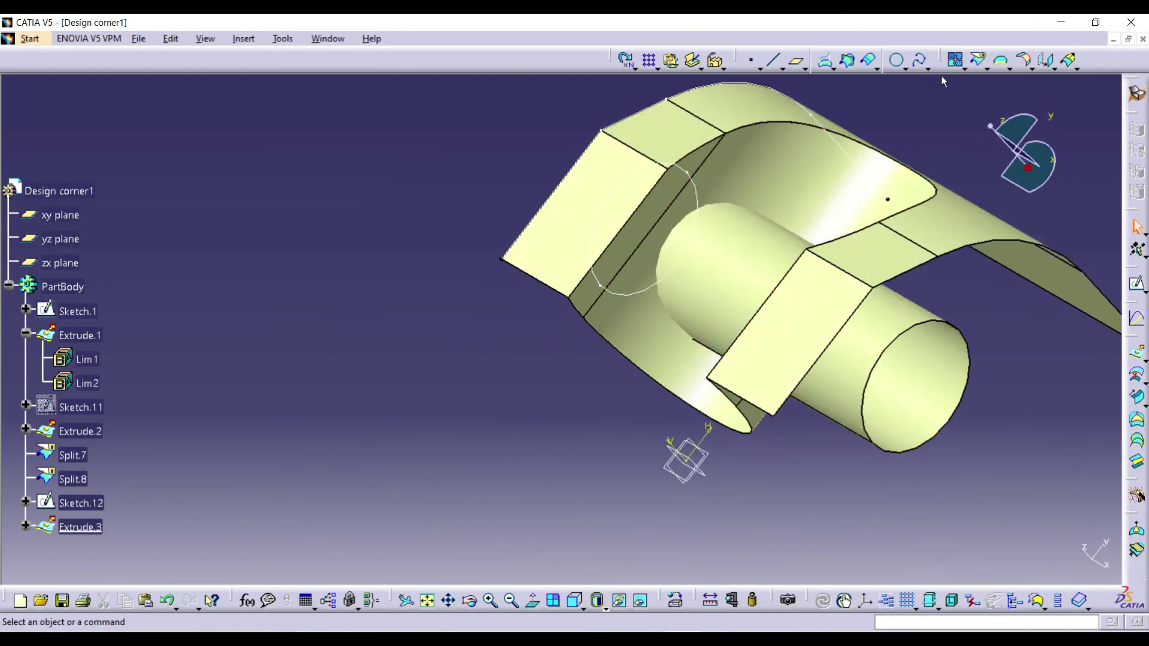
left_click(979, 60)
left_click(801, 173)
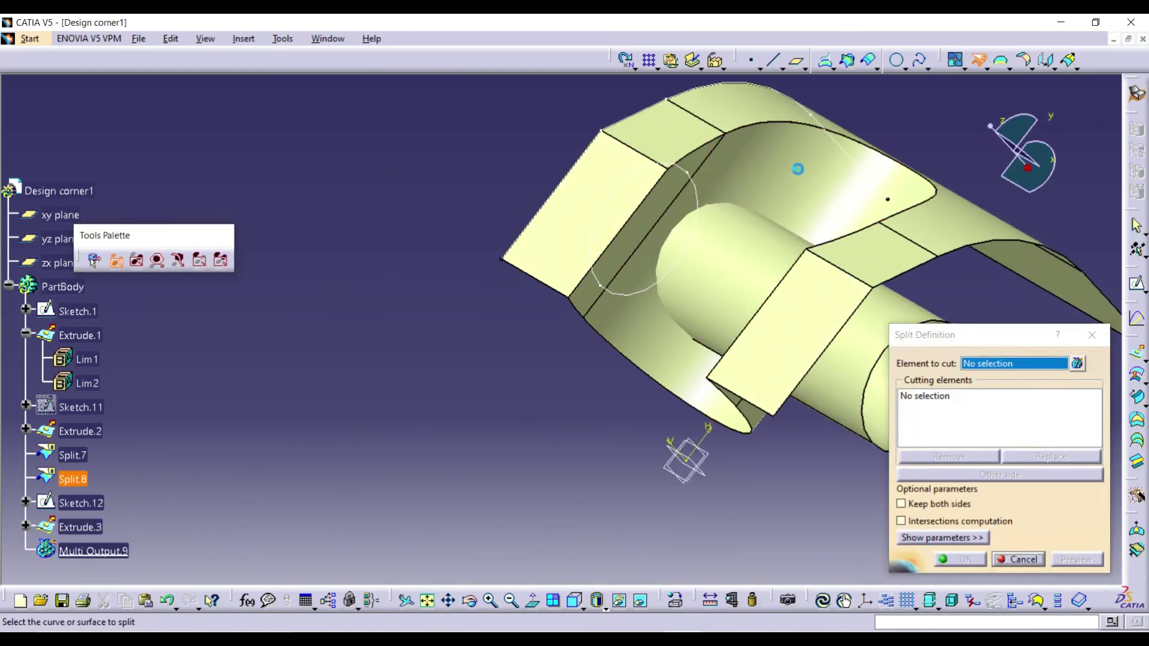
left_click(852, 377)
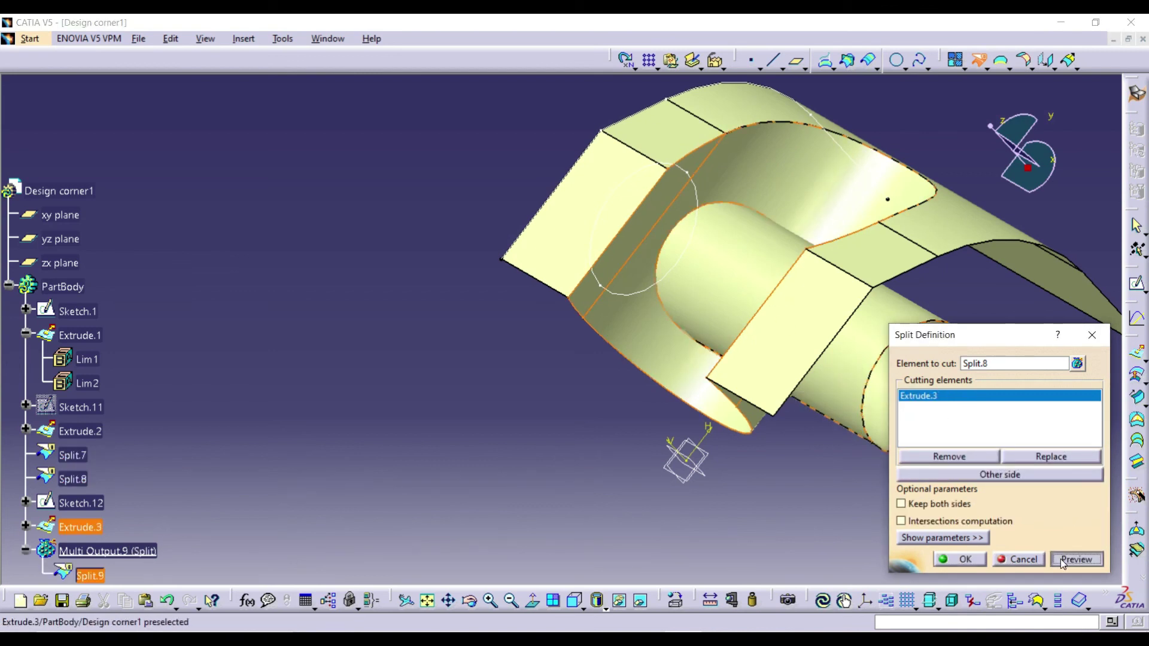
left_click(956, 563)
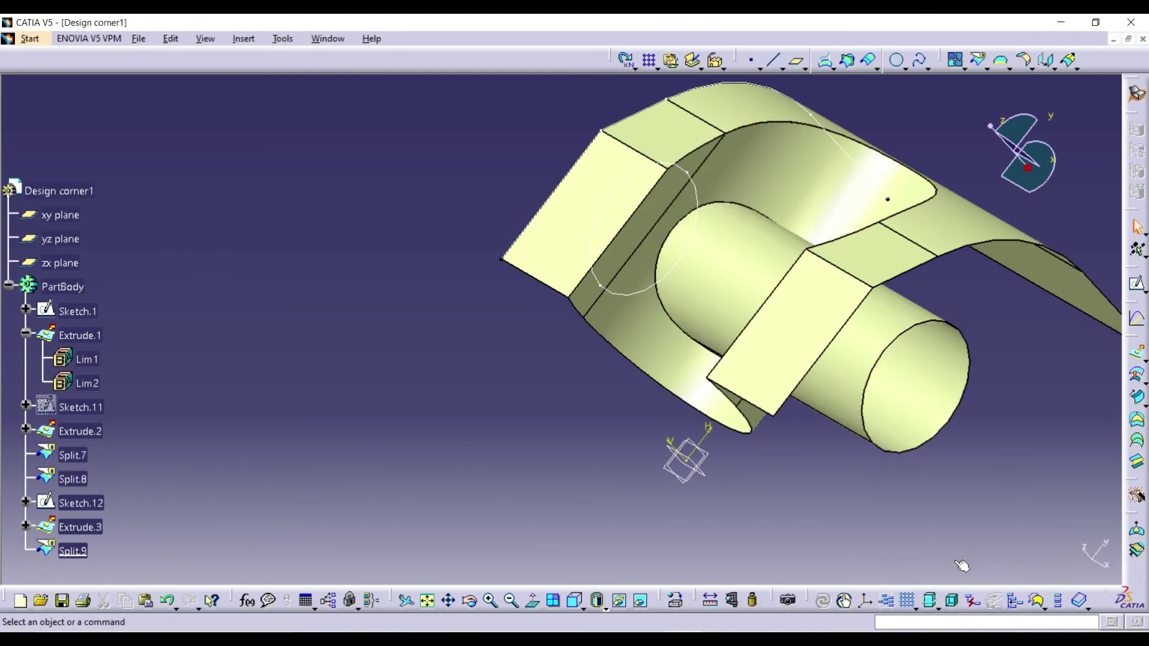
Hide the extruded R14 cylinder surface and collapse PartBody in the specification tree.
right_click(904, 321)
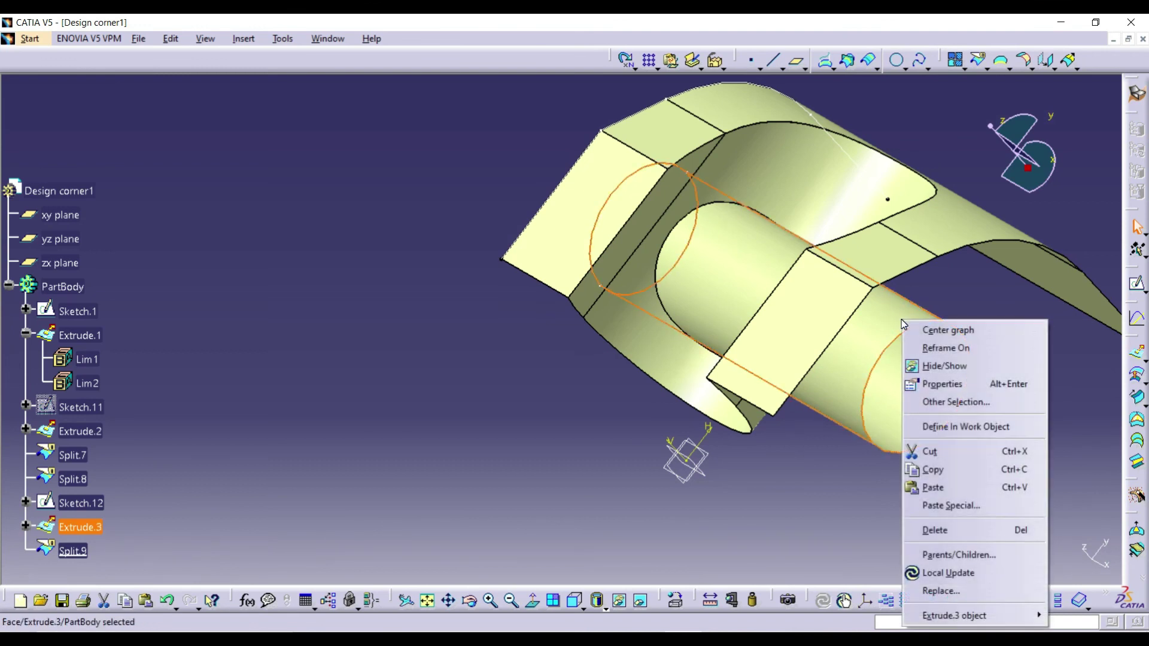
left_click(920, 366)
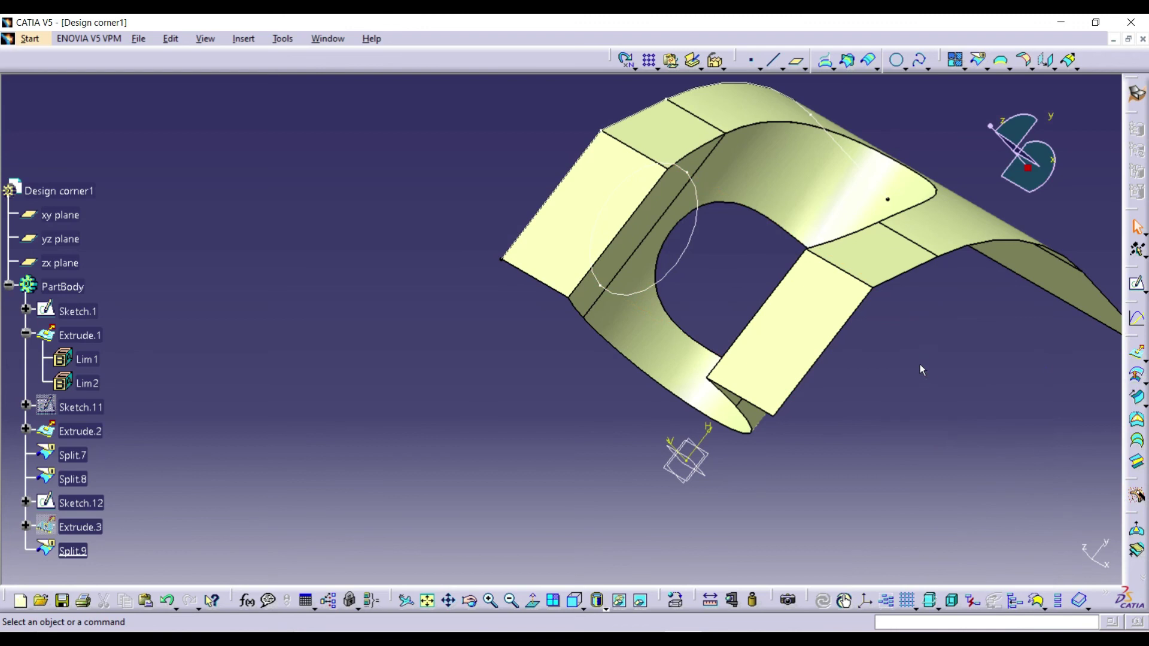
left_click(9, 286)
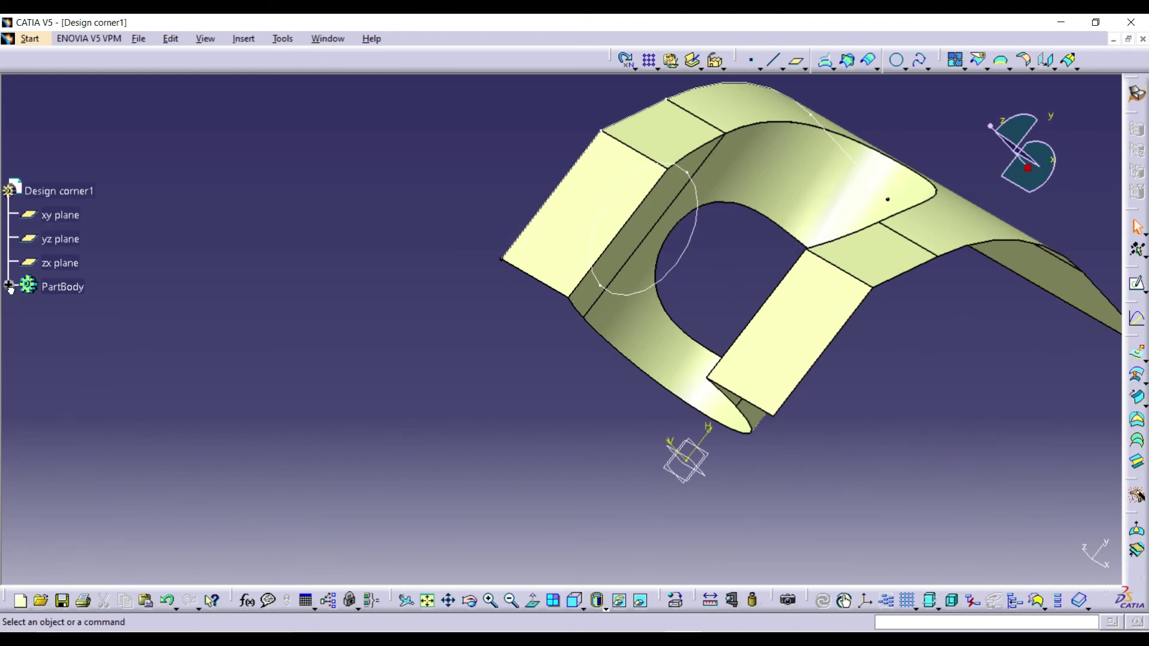
Switch to the isometric view and hide the R14 circle sketch.
left_click(450, 326)
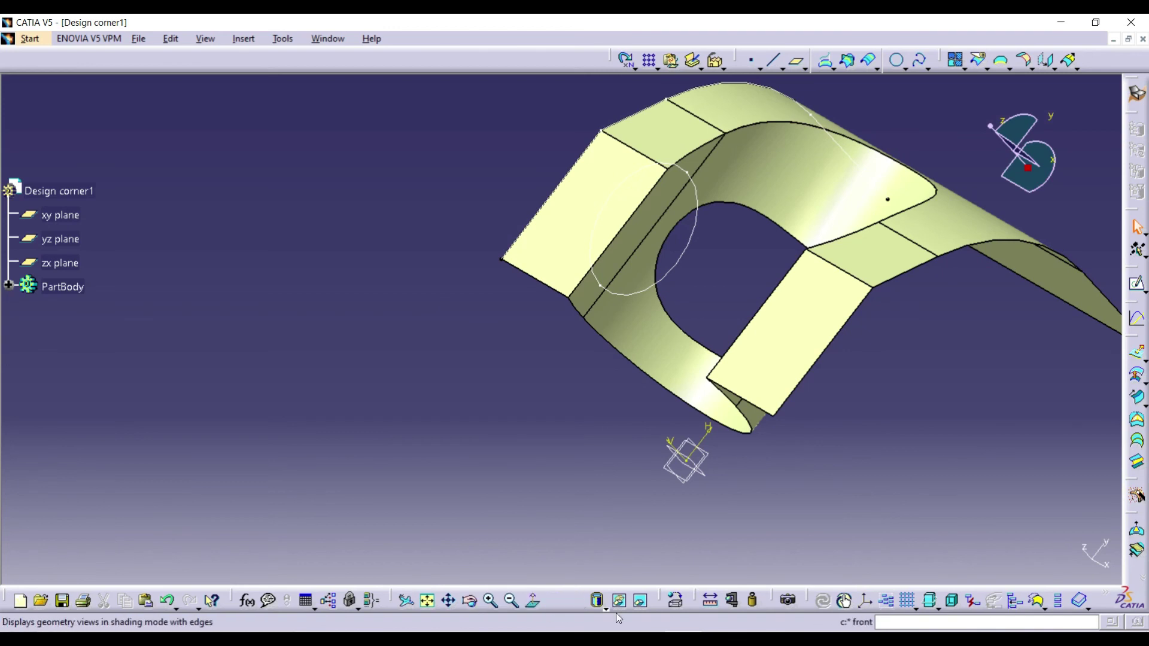
left_click(584, 606)
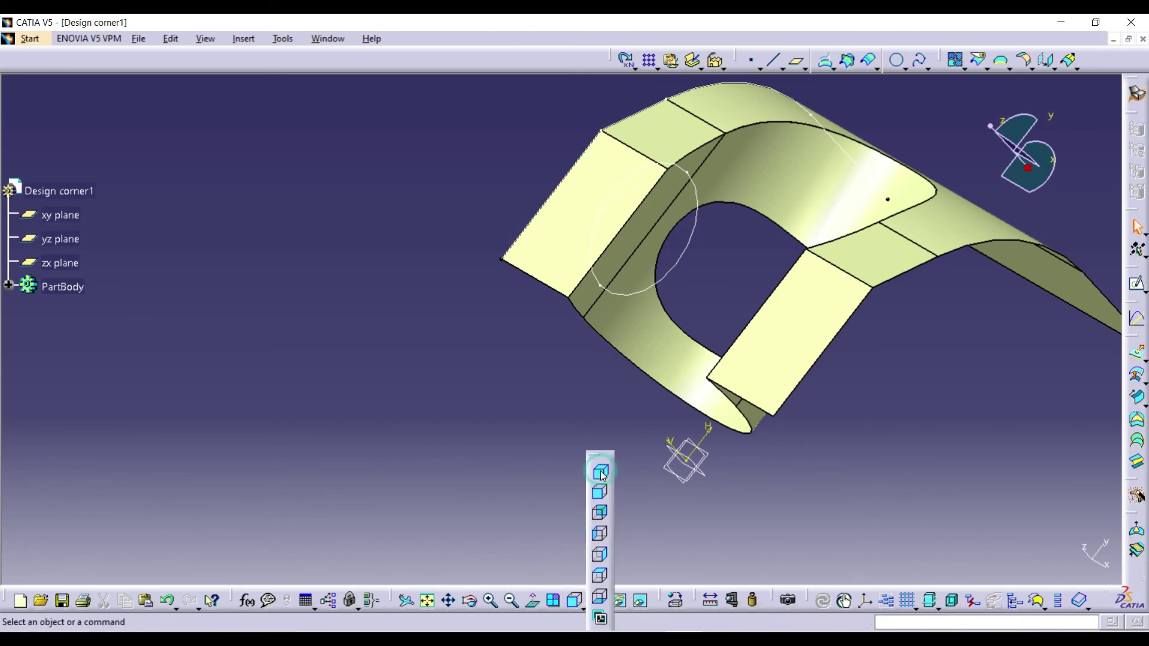
left_click(601, 471)
left_click(675, 347)
right_click(679, 349)
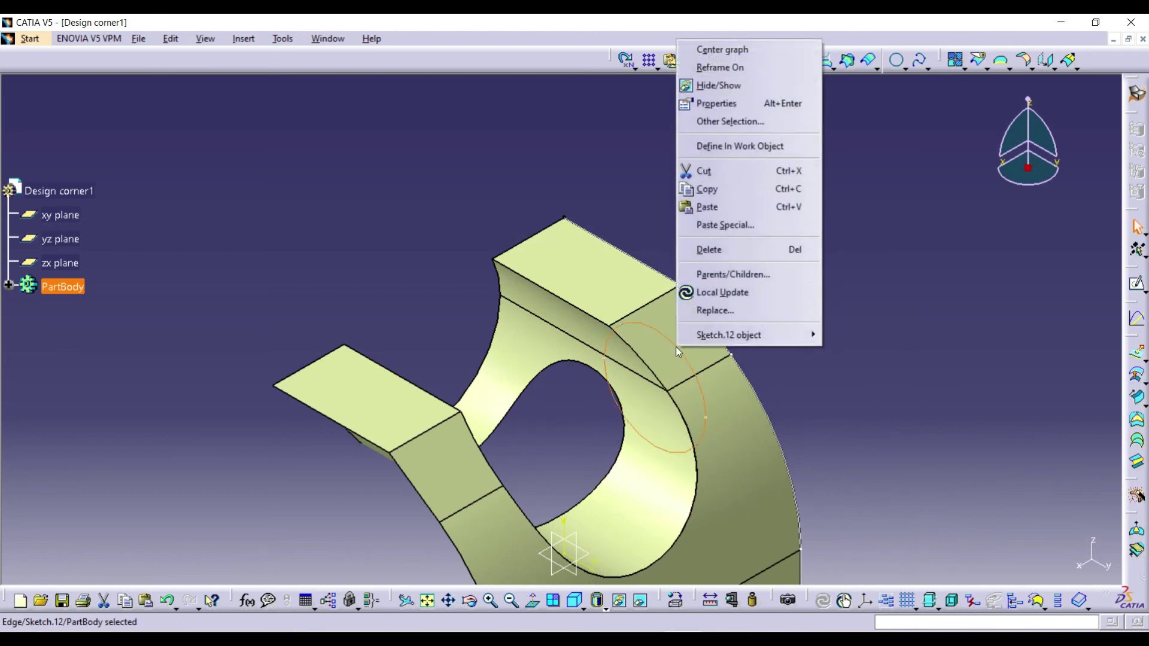
left_click(711, 89)
left_click(63, 286)
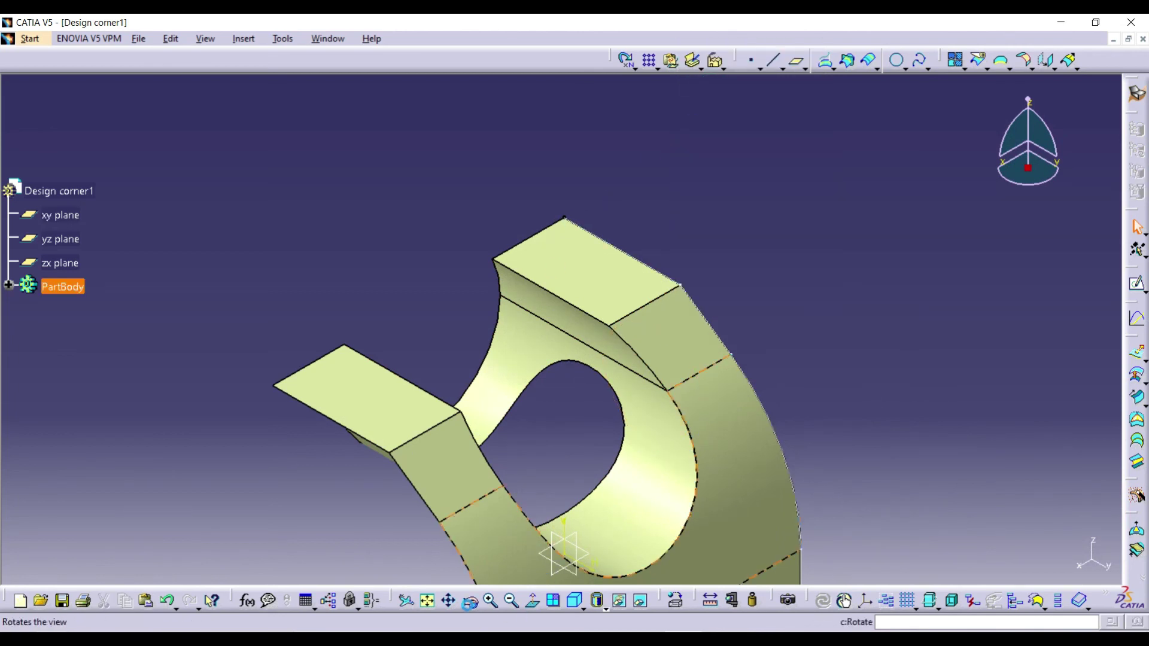
Fit the whole part in view and examine the trough and its circular openings from several angles.
left_click(429, 600)
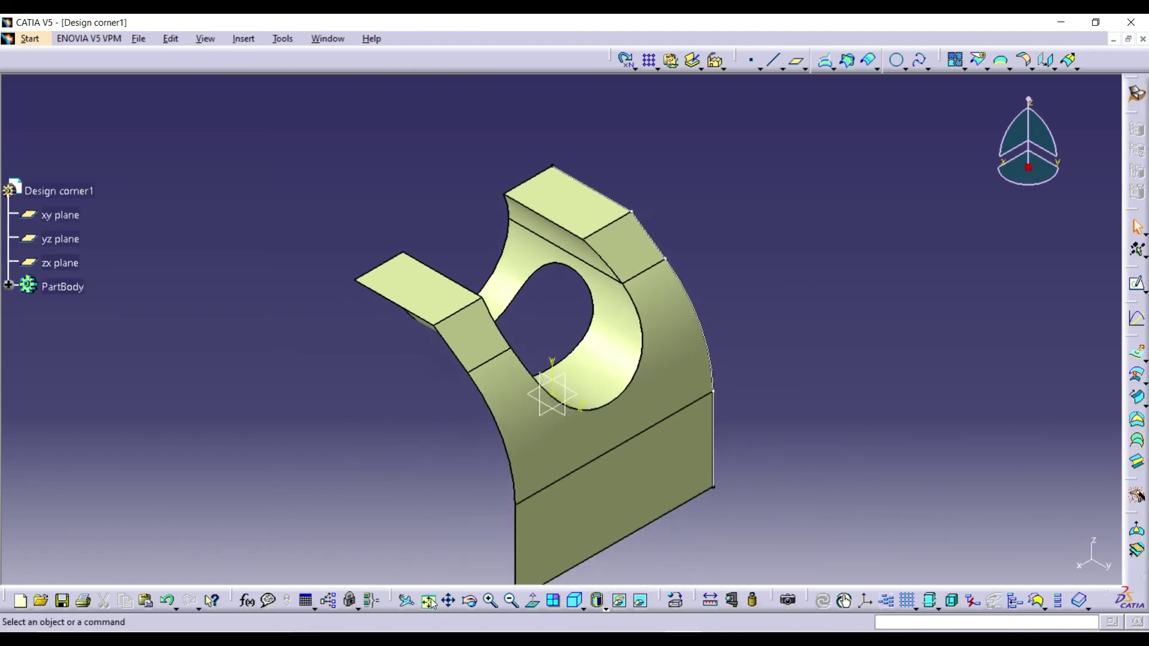
left_click(470, 600)
left_click_drag(431, 477, 472, 328)
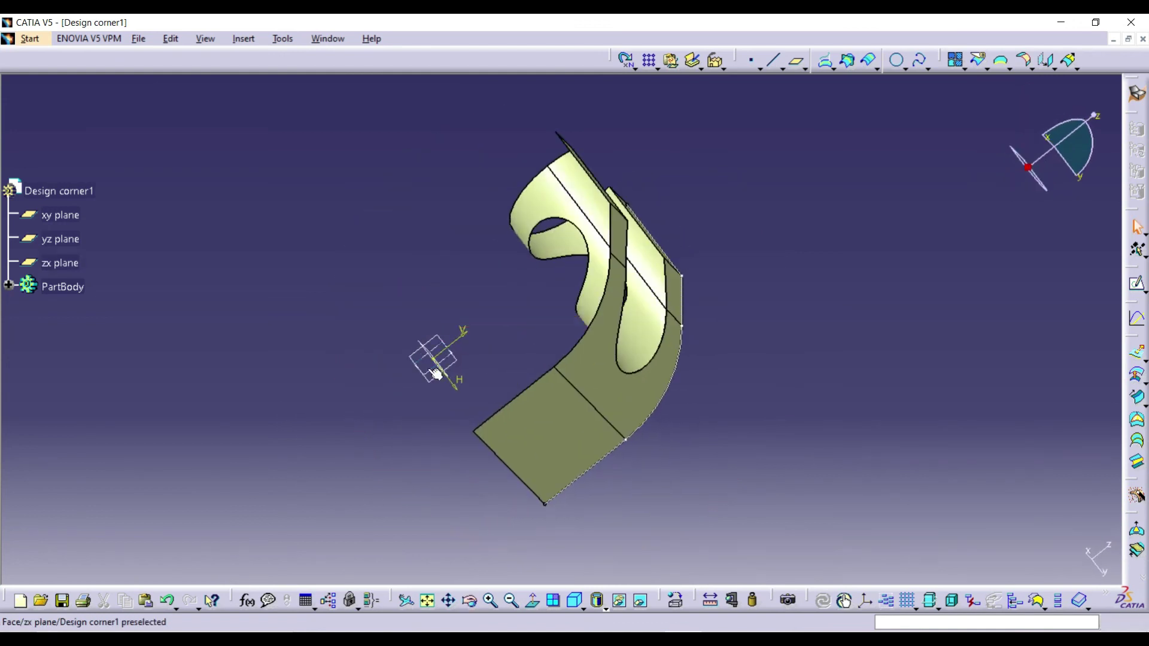
left_click(470, 600)
left_click_drag(497, 526, 489, 561)
left_click(471, 601)
left_click_drag(527, 526, 441, 377)
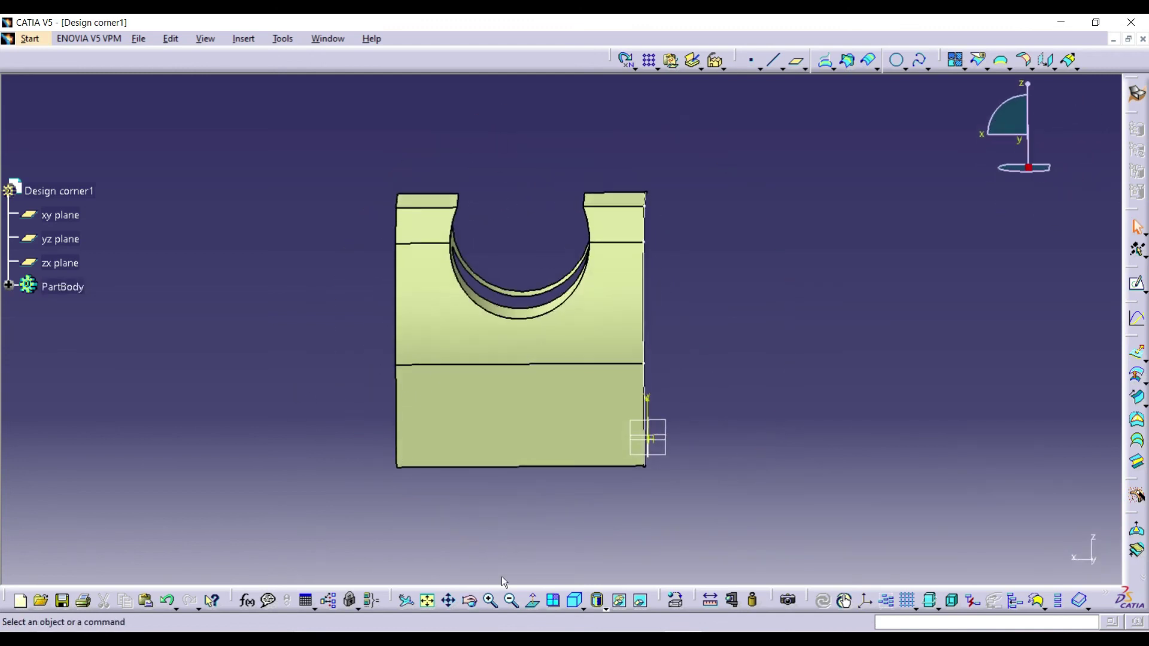
left_click(472, 602)
middle_click_drag(553, 470, 485, 501)
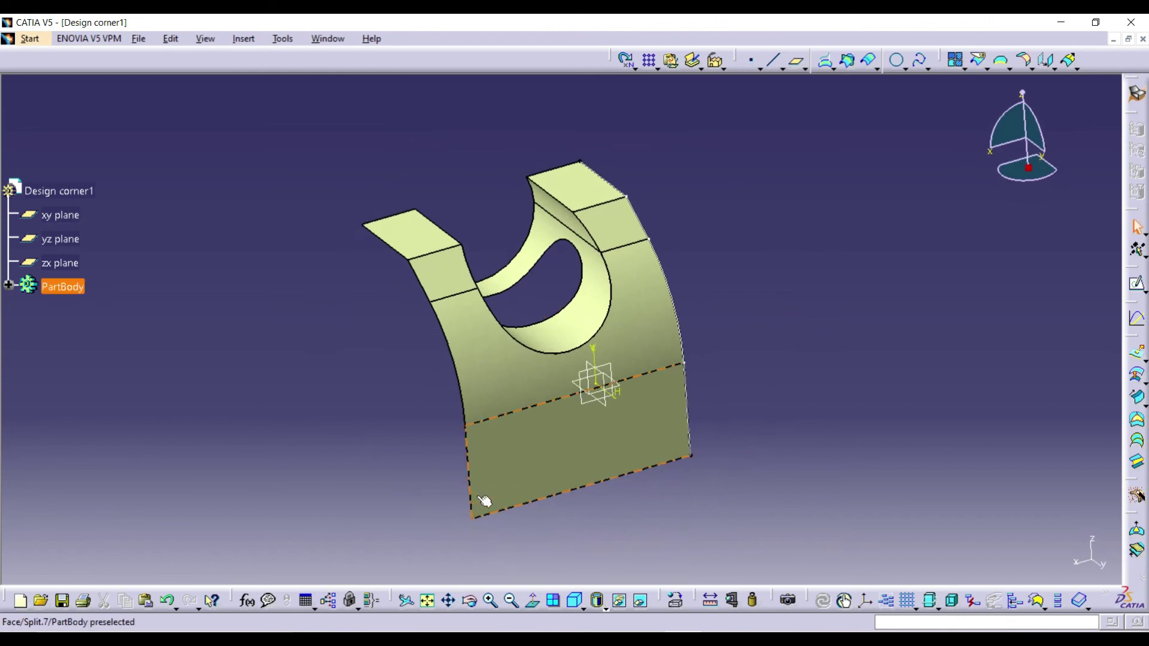